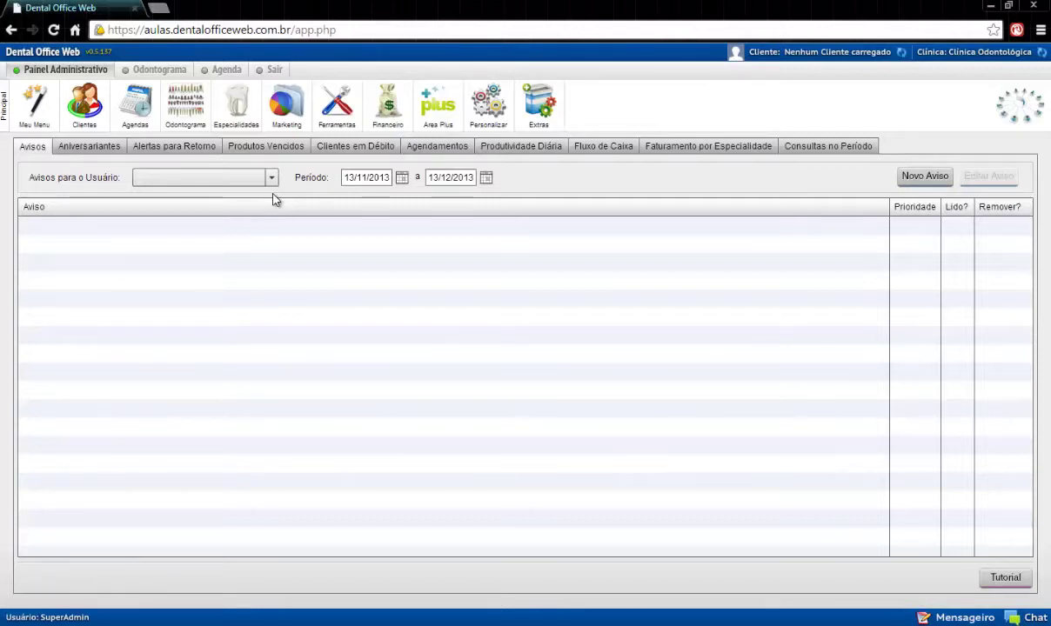
# Search the client records for "teste" and load the matching client.
pyautogui.click(791, 54)
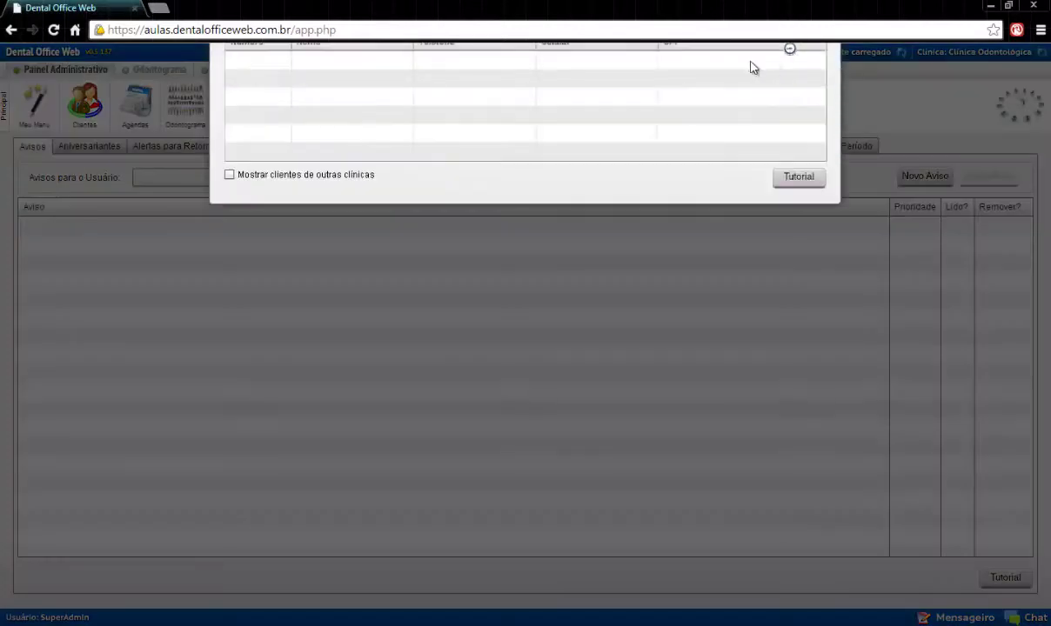
pyautogui.write('teste')
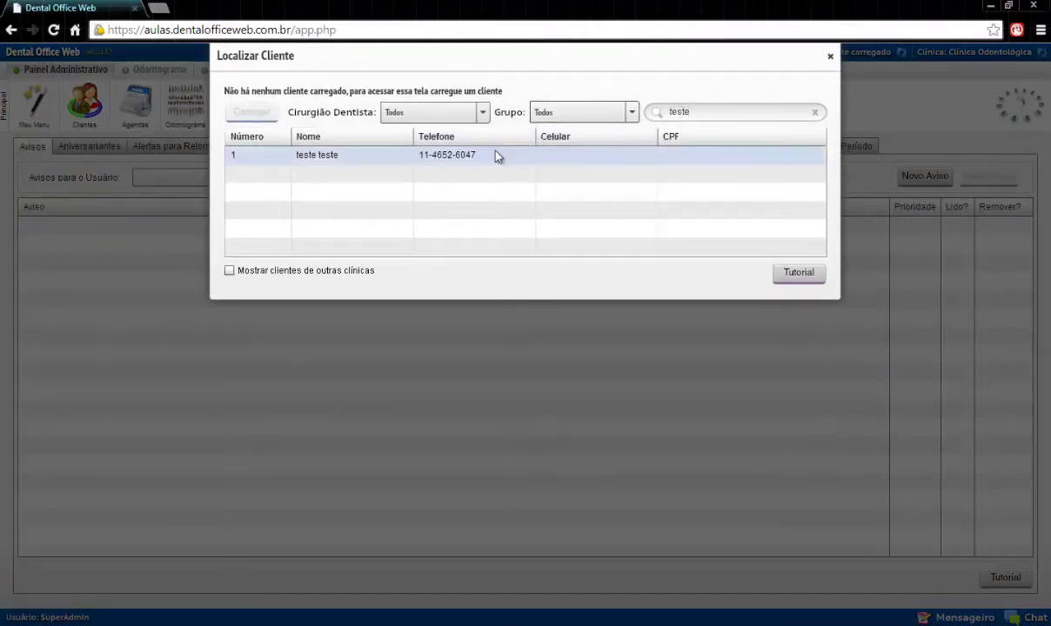
pyautogui.doubleClick(496, 155)
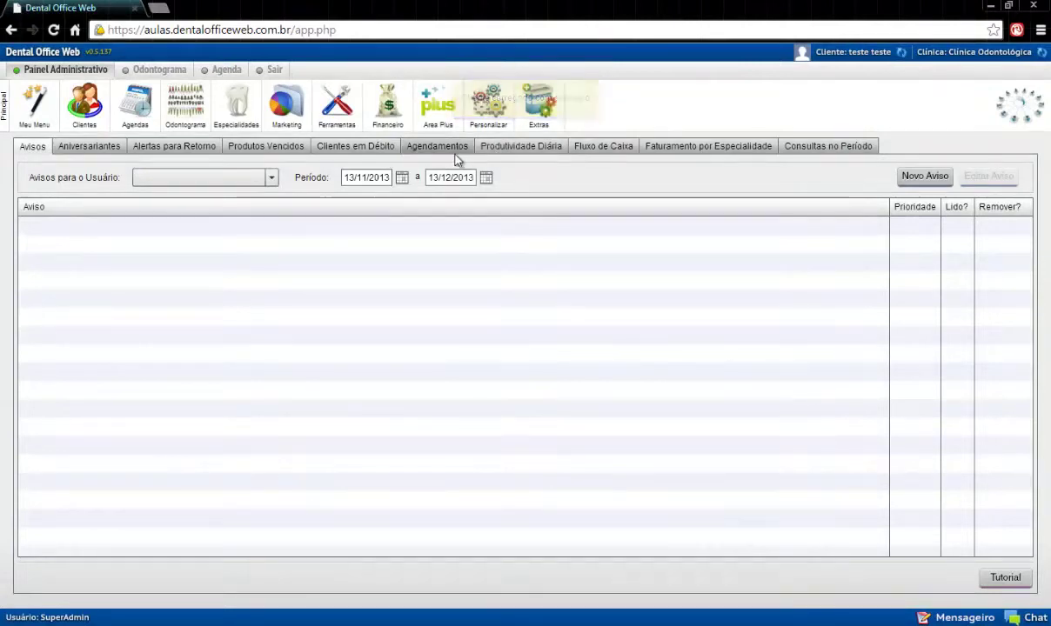
# Open the budget section of the client's finances and create a new treatment plan.
pyautogui.click(378, 102)
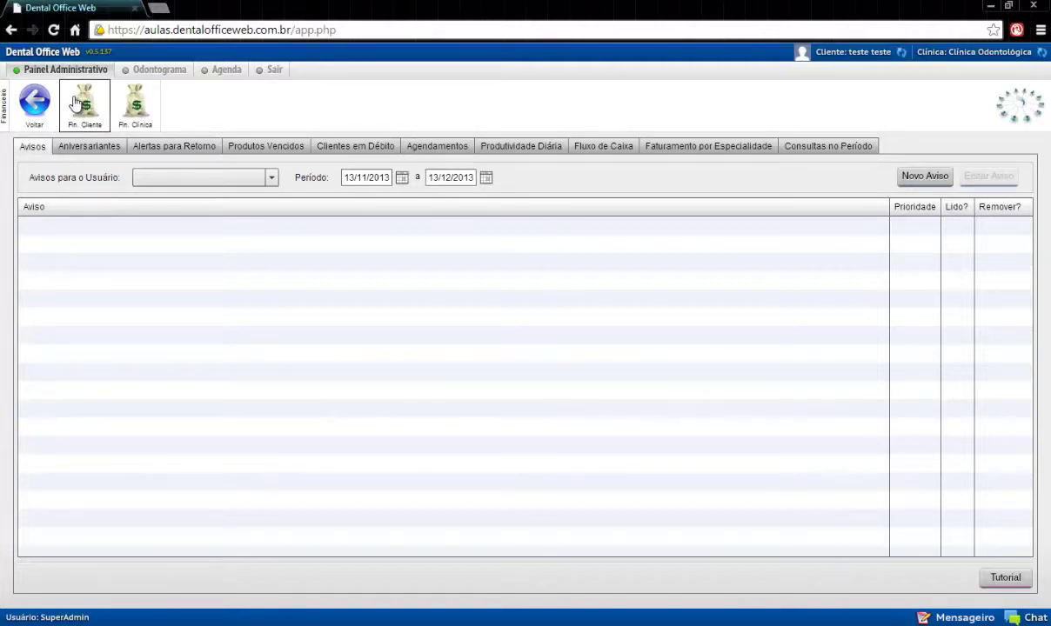
pyautogui.click(75, 104)
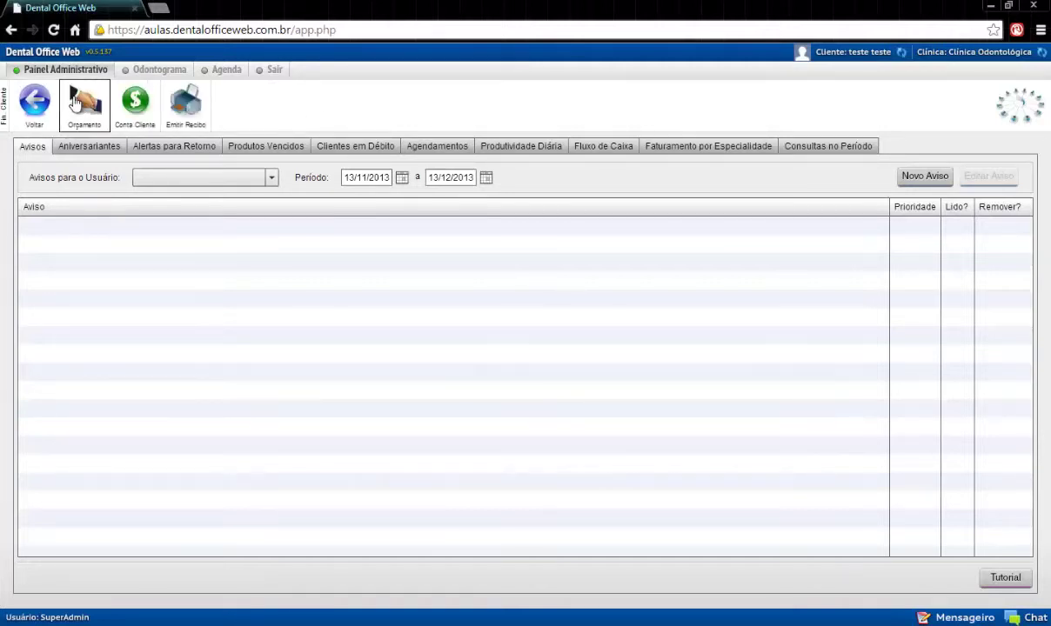
pyautogui.click(75, 101)
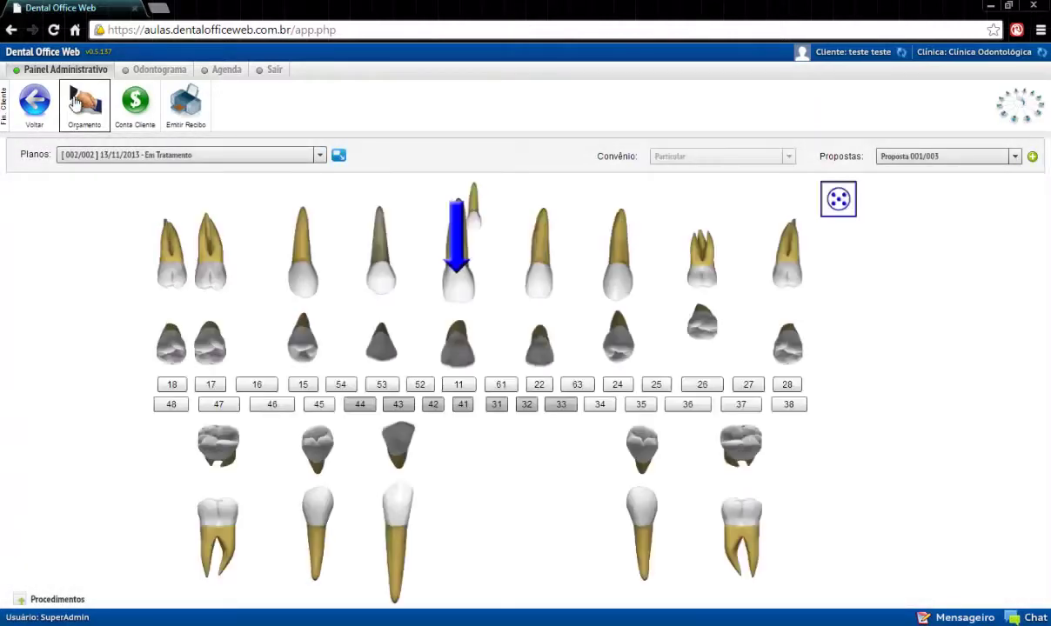
pyautogui.click(340, 155)
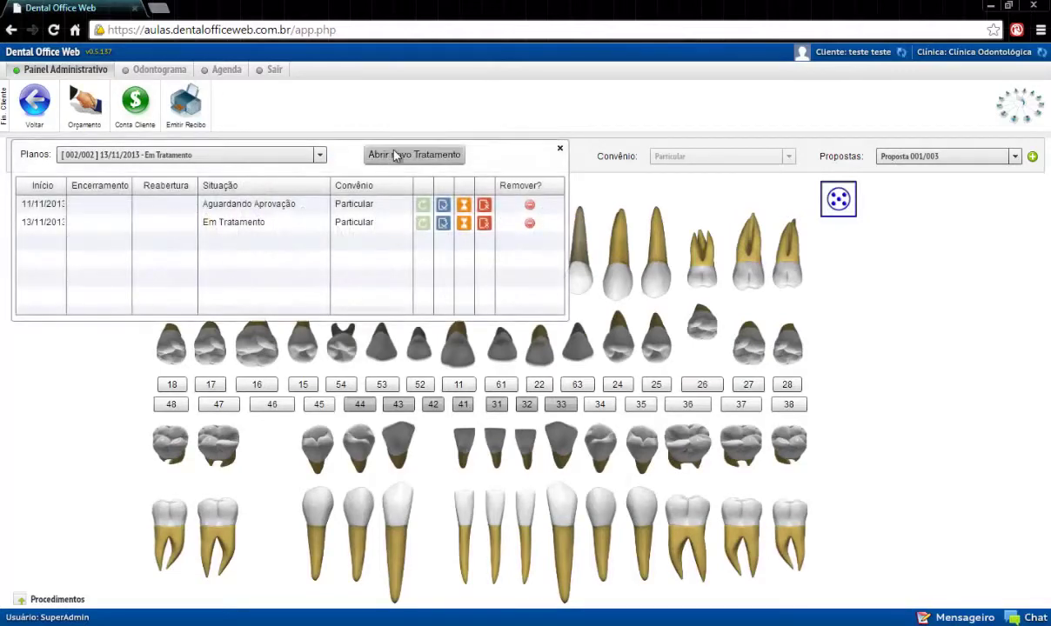
pyautogui.click(402, 154)
pyautogui.click(694, 365)
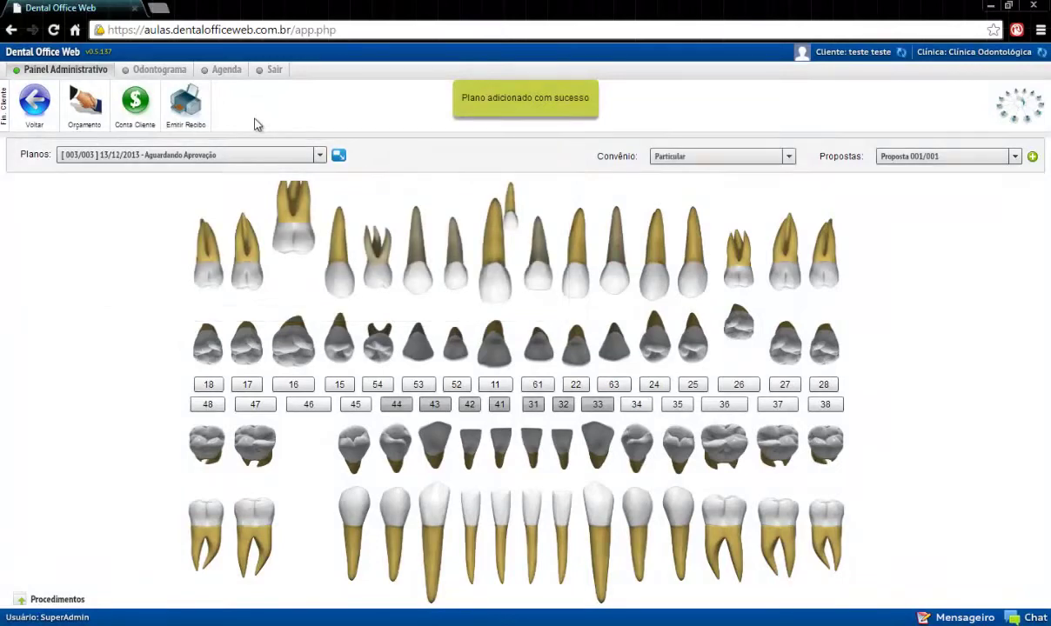
# Start adding procedures to the new plan's budget and select Restauração de Amálgama Pin from the Dentística category.
pyautogui.click(87, 108)
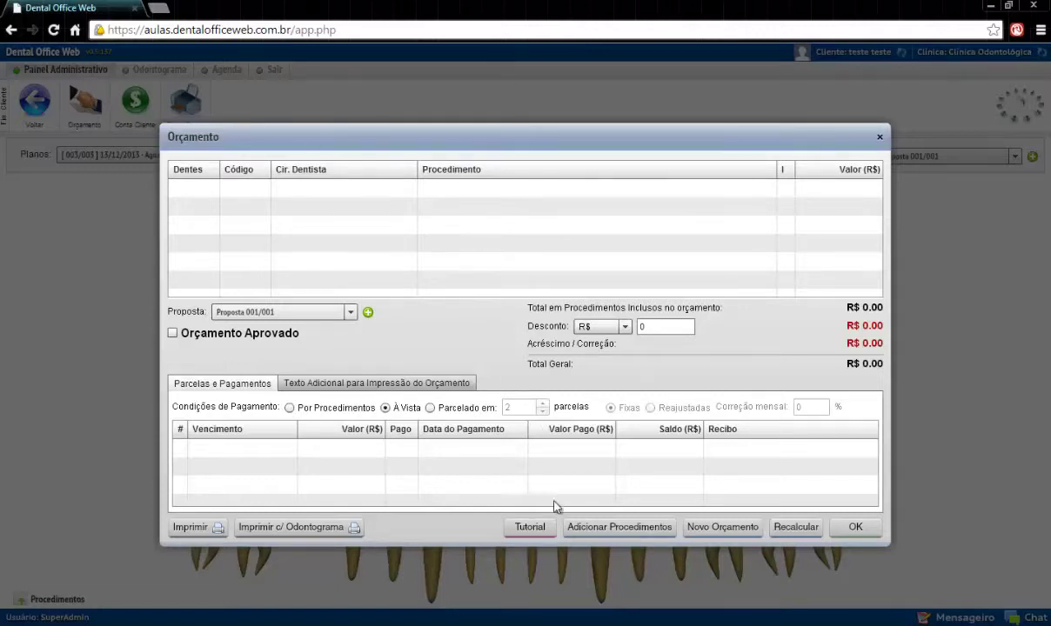
pyautogui.click(596, 528)
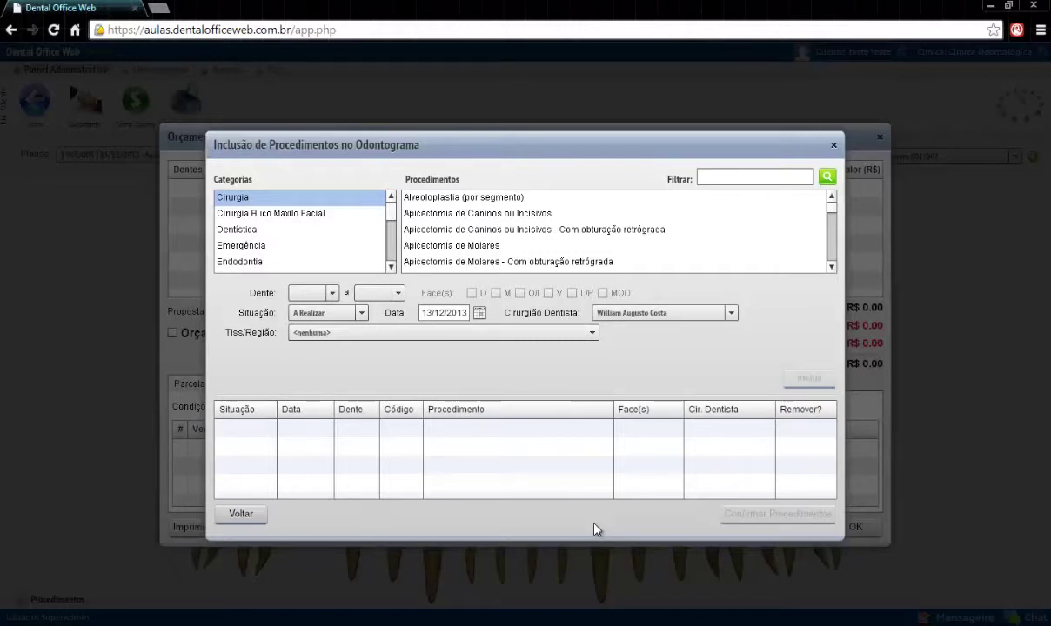
pyautogui.click(253, 232)
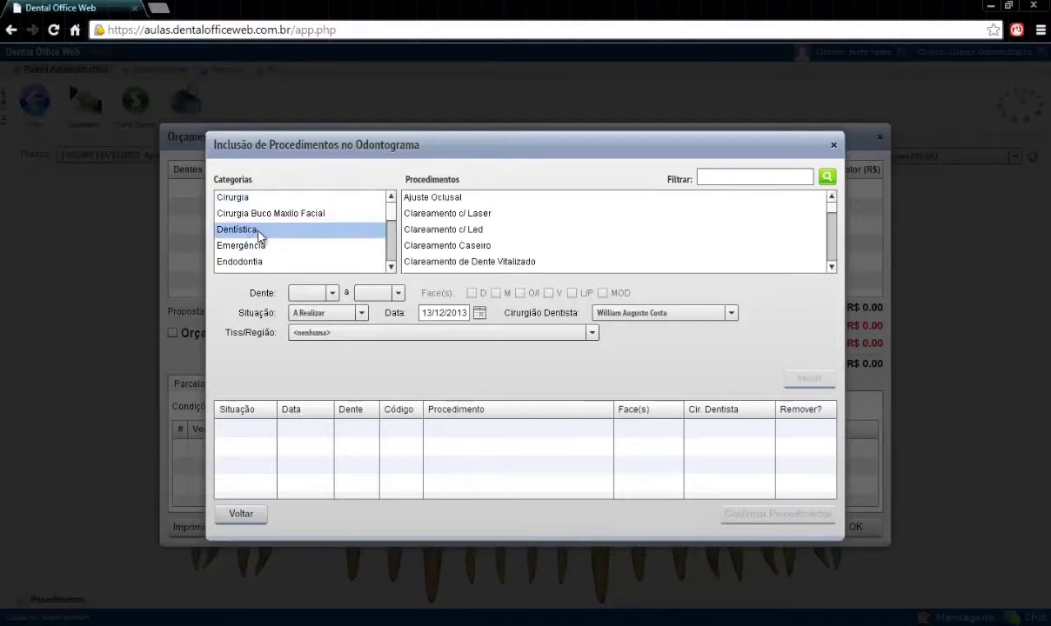
pyautogui.scroll(-1, 488, 235)
pyautogui.scroll(-6, 488, 235)
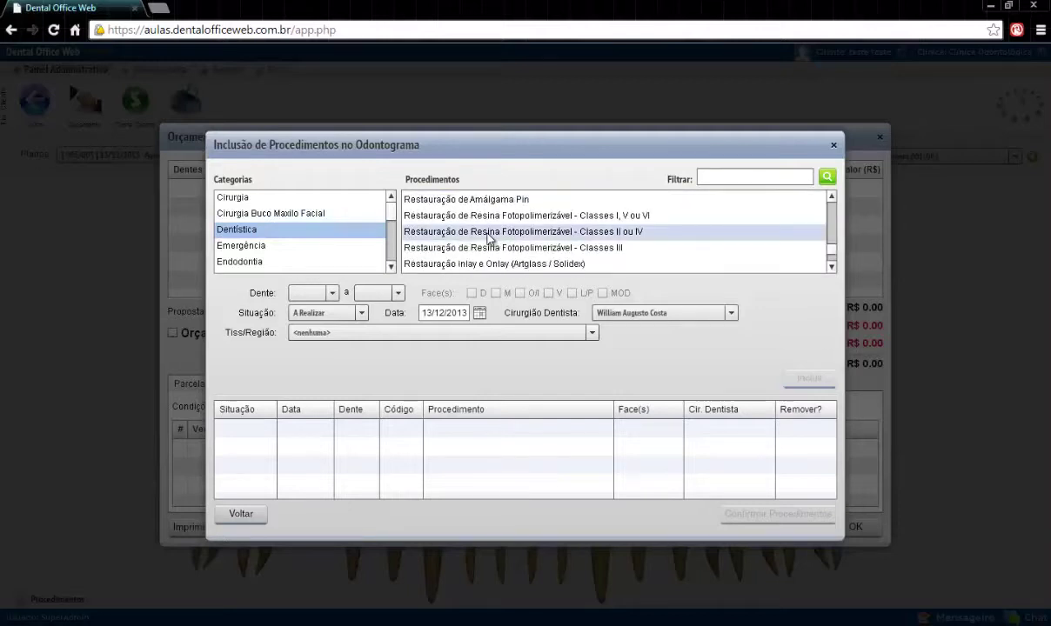
pyautogui.click(476, 201)
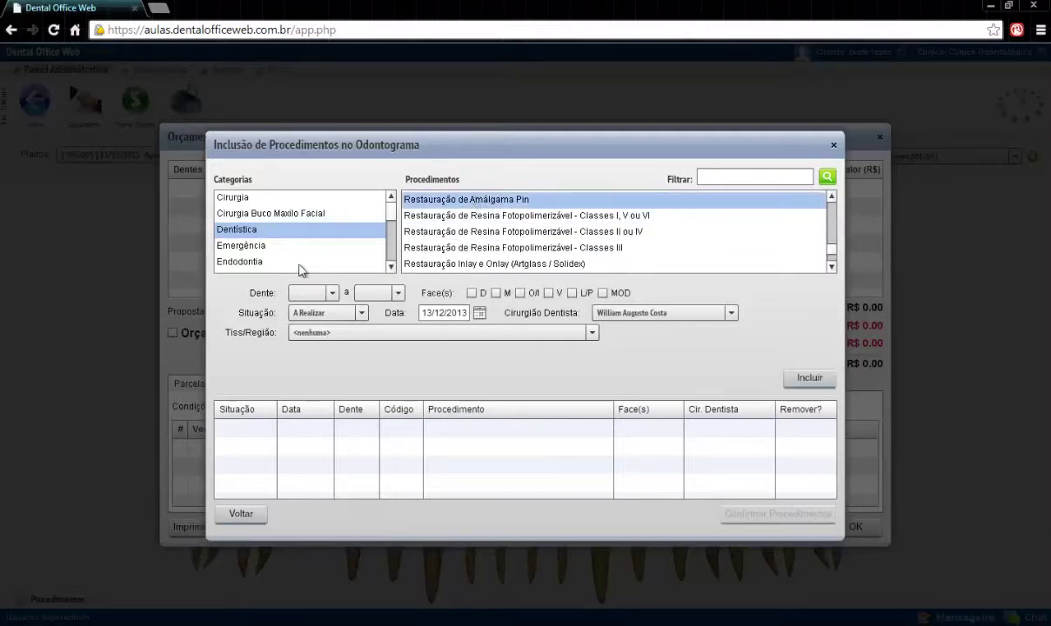
# Include the amalgam restoration for tooth 17, face M, with status A Realizar and the listed dental surgeon.
pyautogui.click(300, 295)
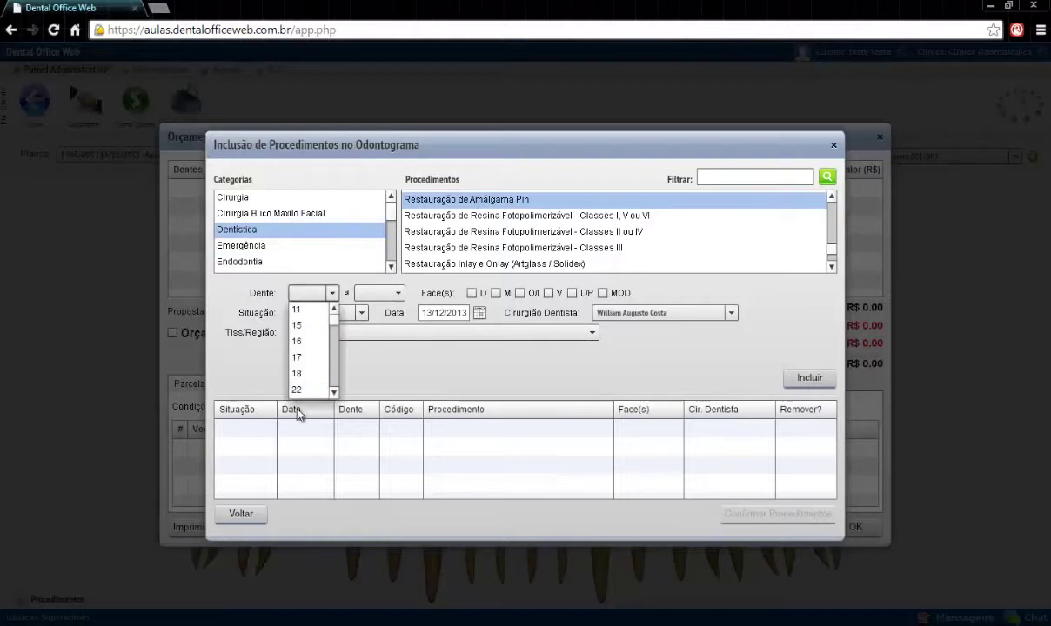
pyautogui.click(311, 360)
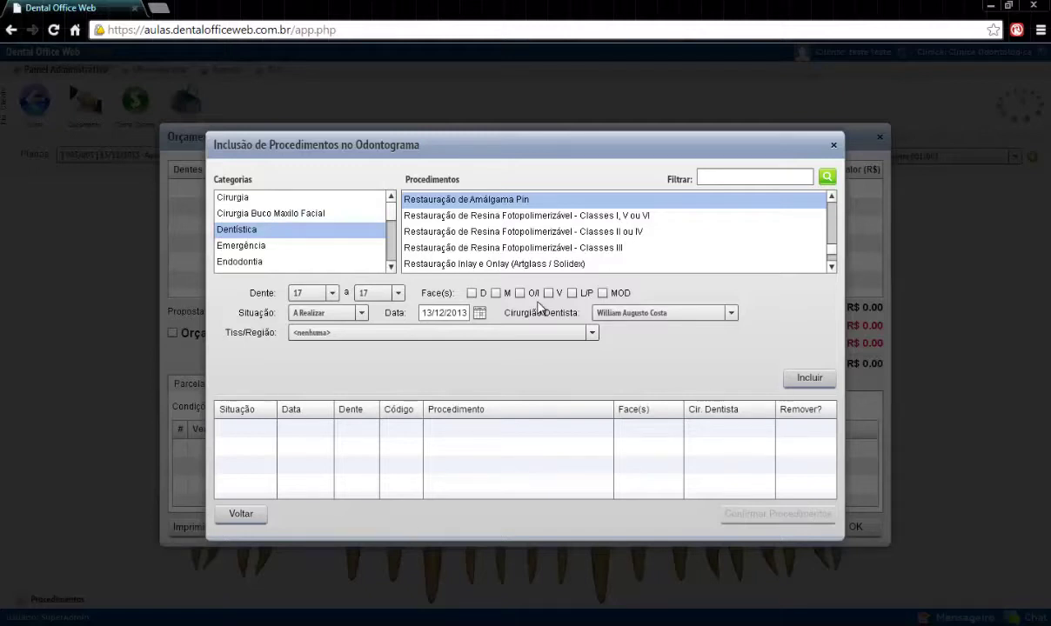
pyautogui.click(496, 294)
pyautogui.click(337, 312)
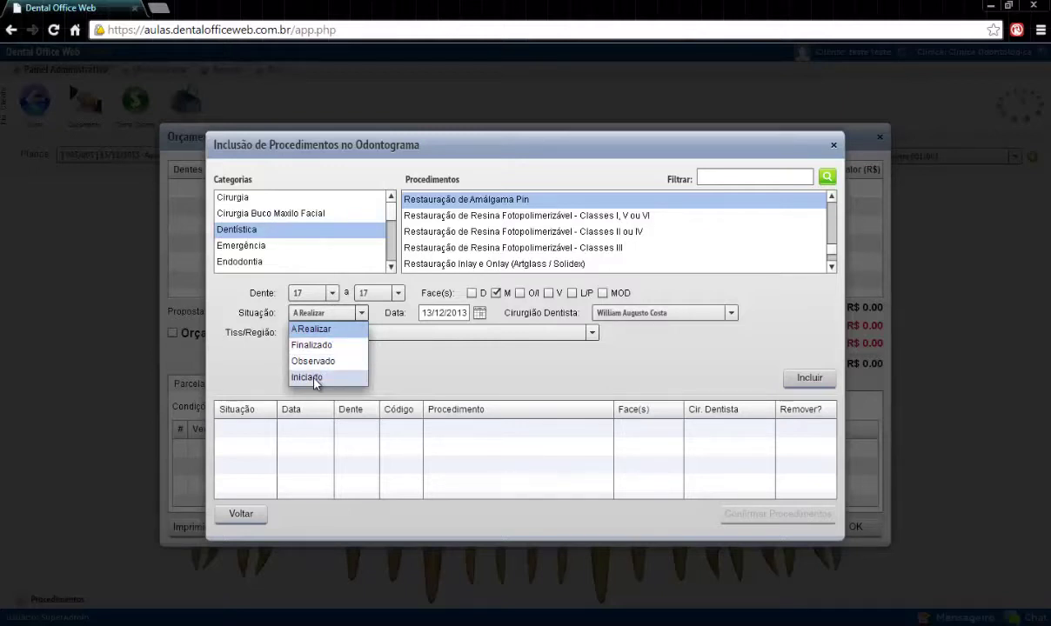
pyautogui.click(344, 330)
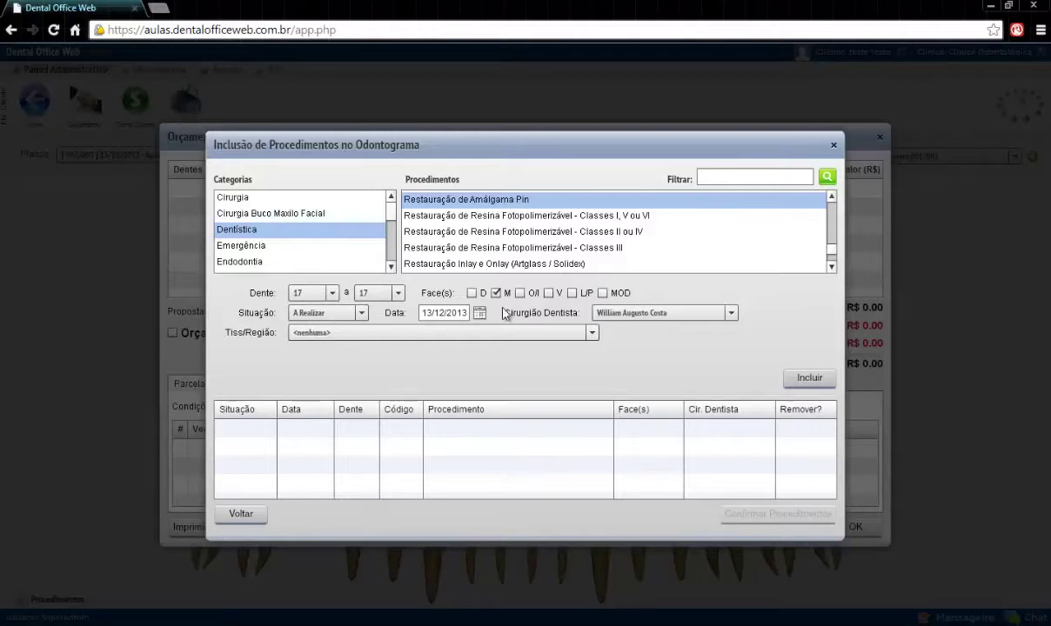
pyautogui.click(699, 314)
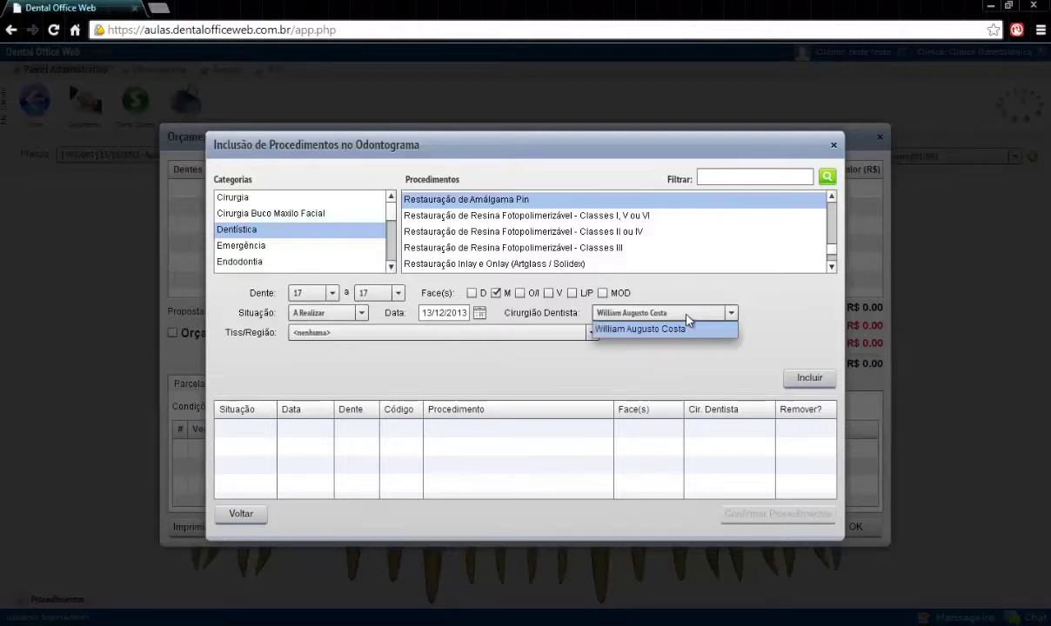
pyautogui.click(692, 325)
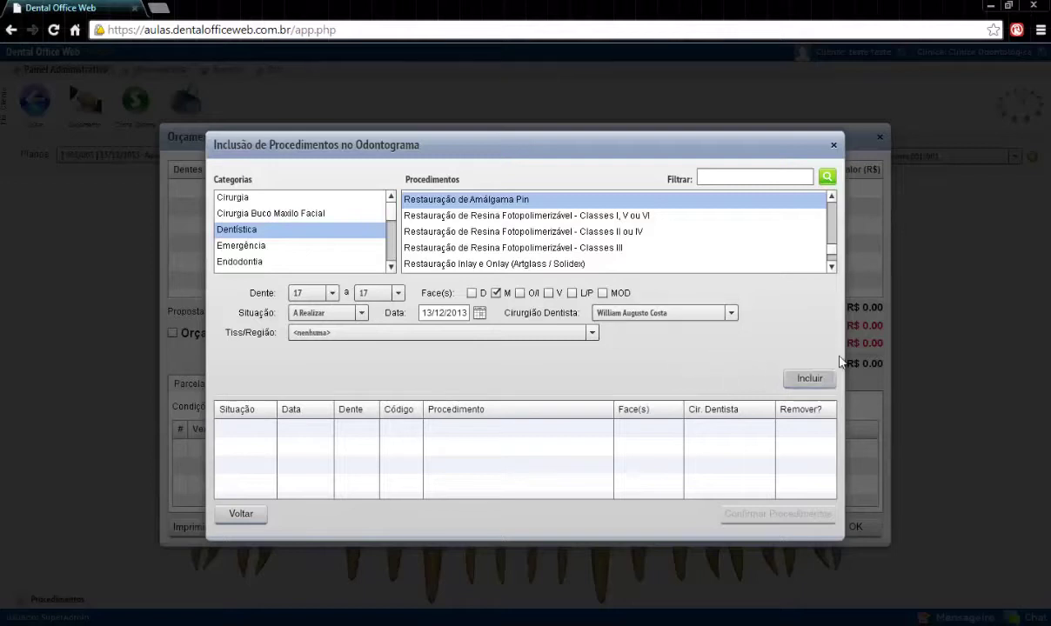
pyautogui.click(810, 380)
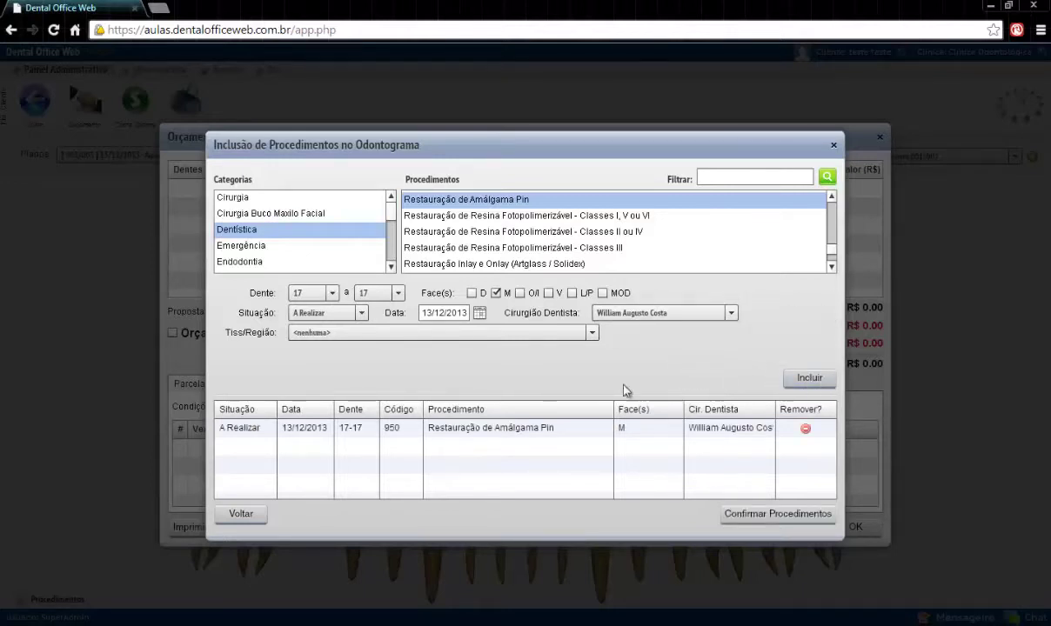
pyautogui.click(351, 439)
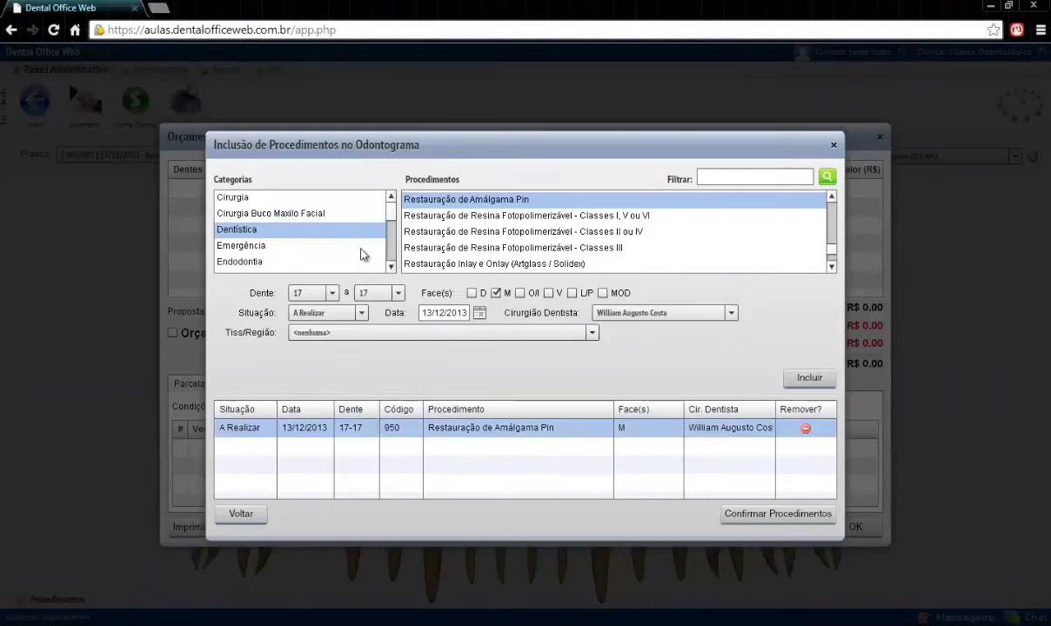
# Select Aparelho Ortodôntico Fixo Parcial from the Ortodontia category and set the starting tooth to 32.
pyautogui.moveTo(392, 215); pyautogui.dragTo(391, 229)
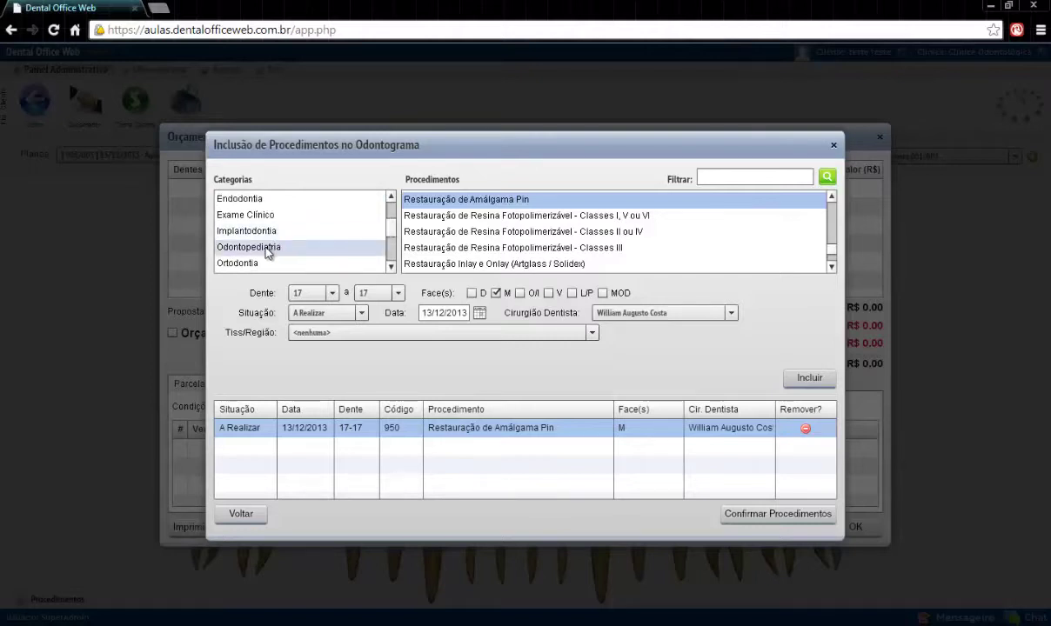
pyautogui.click(254, 261)
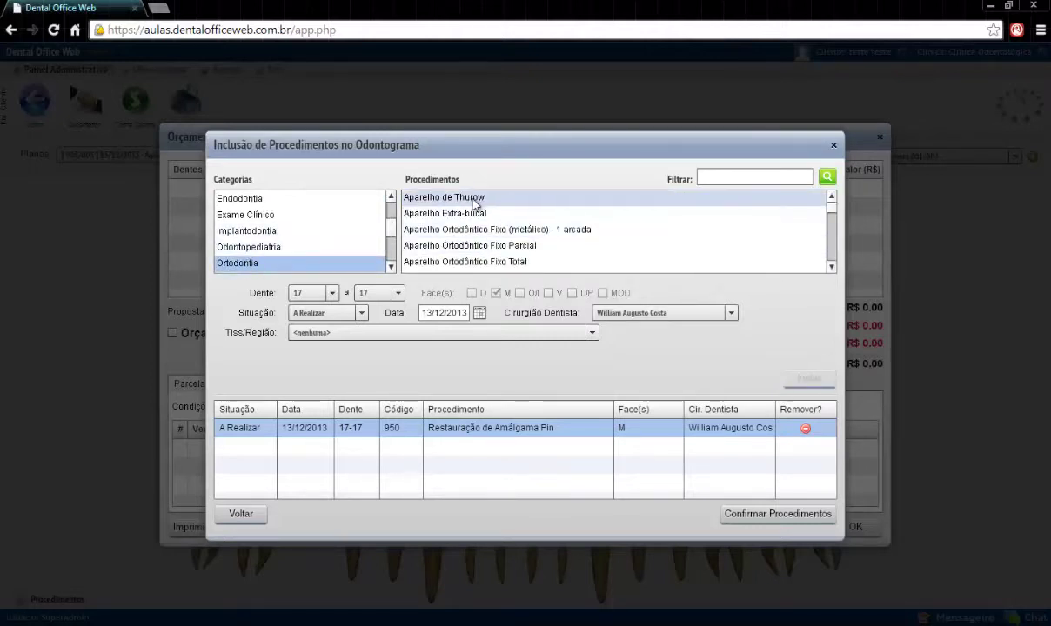
pyautogui.click(469, 245)
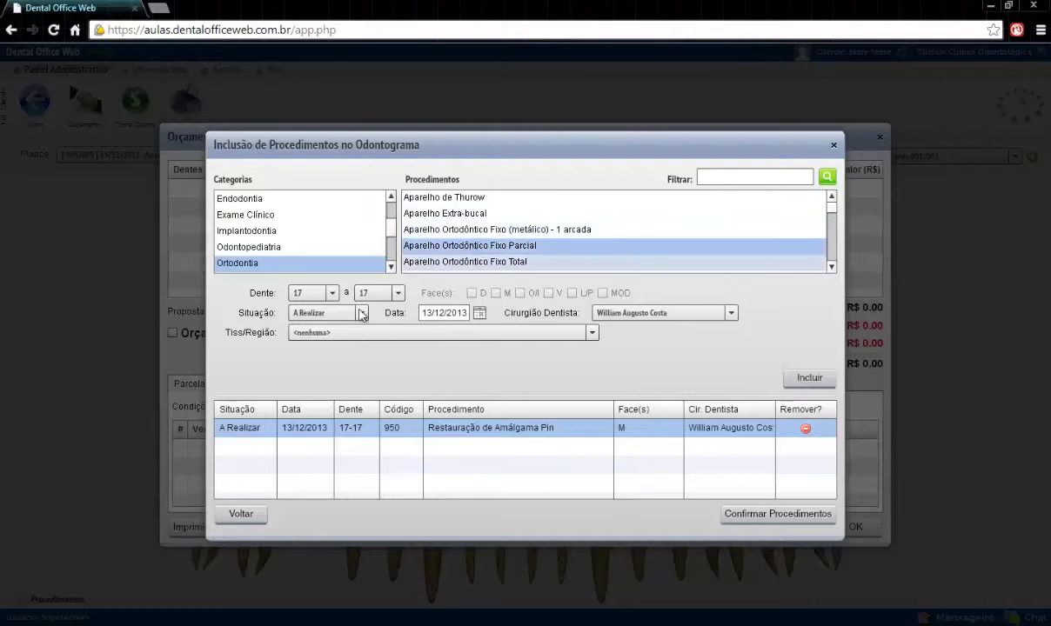
pyautogui.click(331, 293)
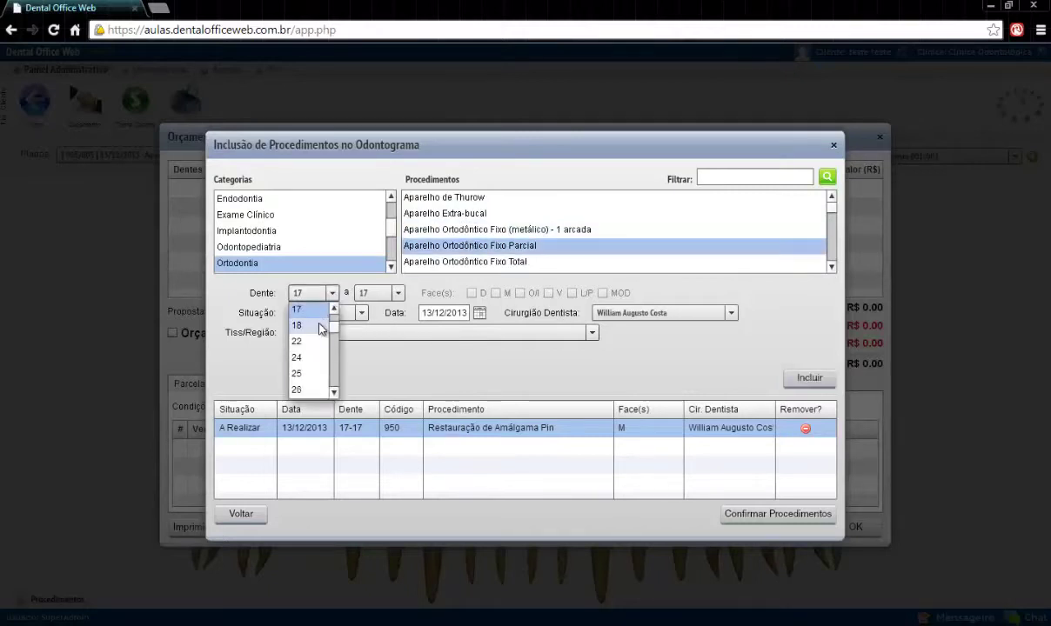
pyautogui.scroll(-3, 319, 351)
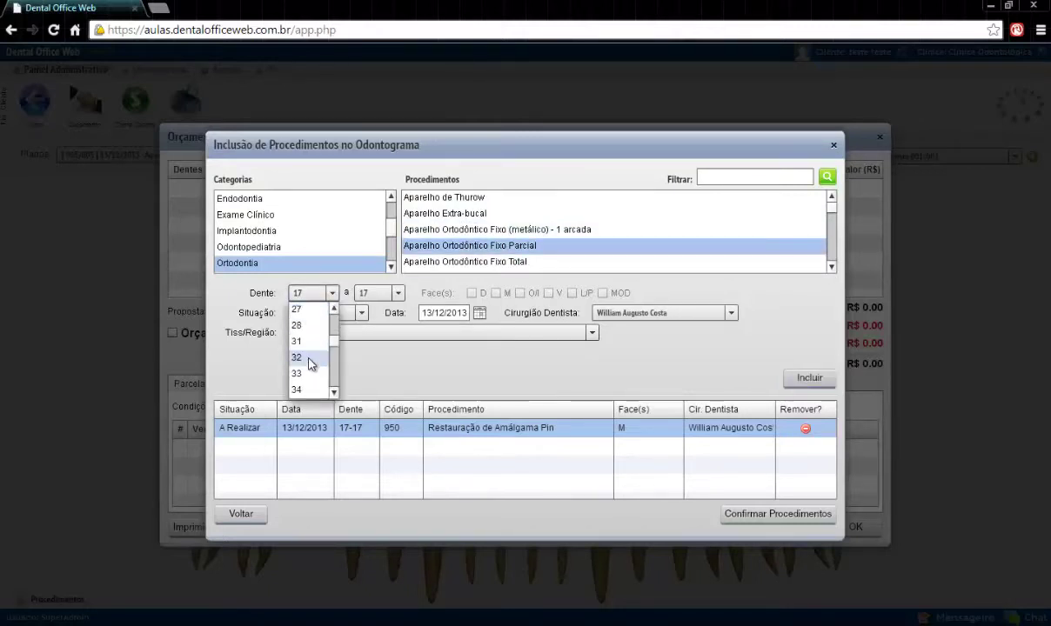
pyautogui.click(320, 356)
# Try to include the orthodontic procedure with 25 as the ending tooth.
pyautogui.click(397, 293)
pyautogui.scroll(3, 376, 339)
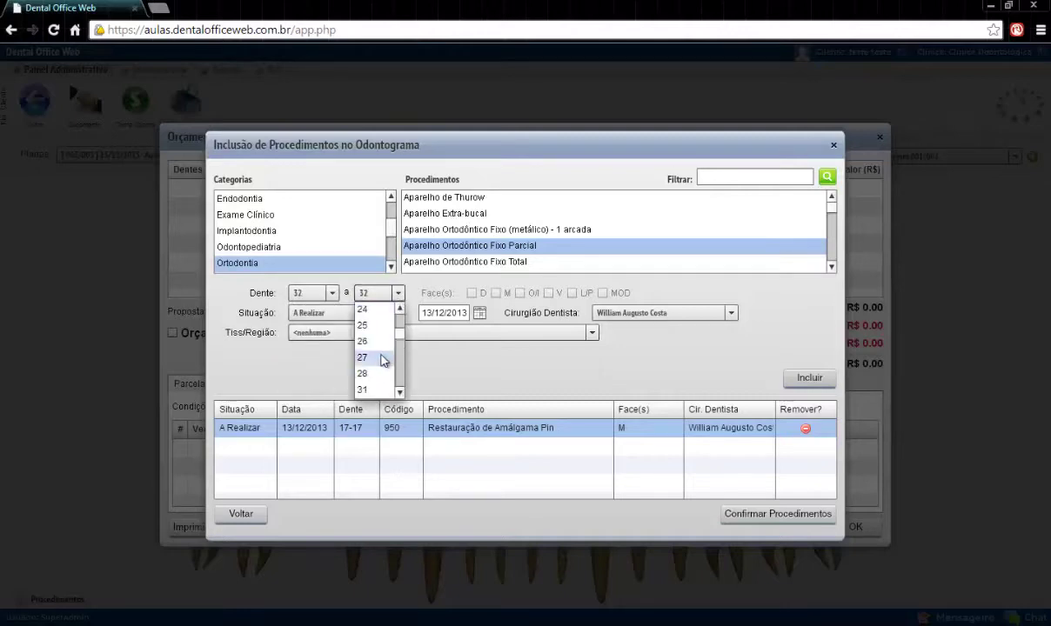
pyautogui.click(366, 324)
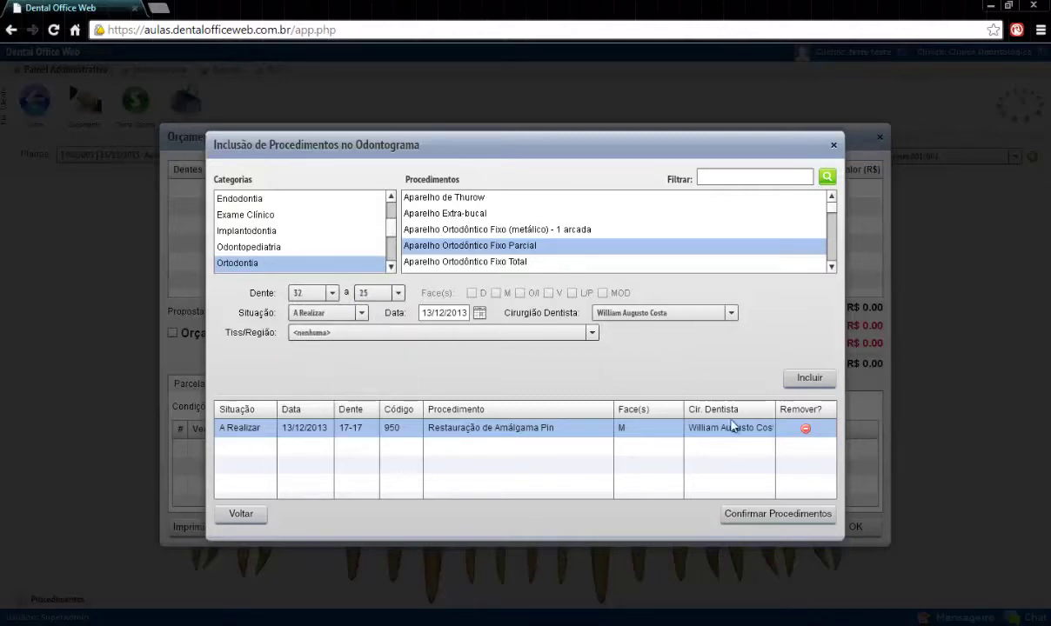
pyautogui.click(787, 379)
pyautogui.click(525, 362)
# Include the orthodontic procedure with 32 as the ending tooth and confirm the listed procedures for the budget.
pyautogui.click(374, 293)
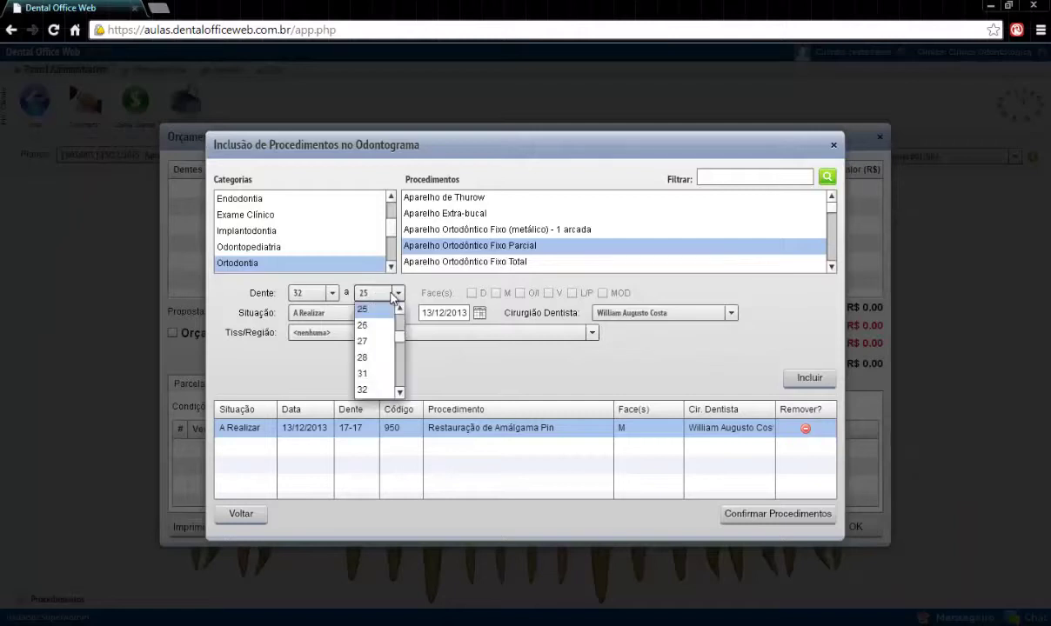
pyautogui.scroll(-3, 383, 344)
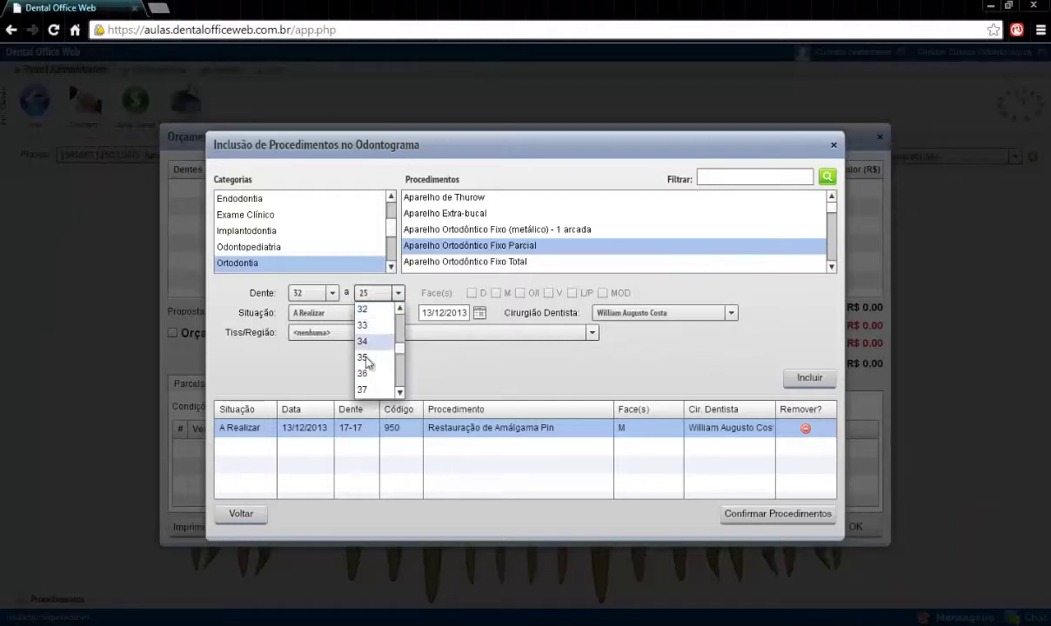
pyautogui.click(365, 309)
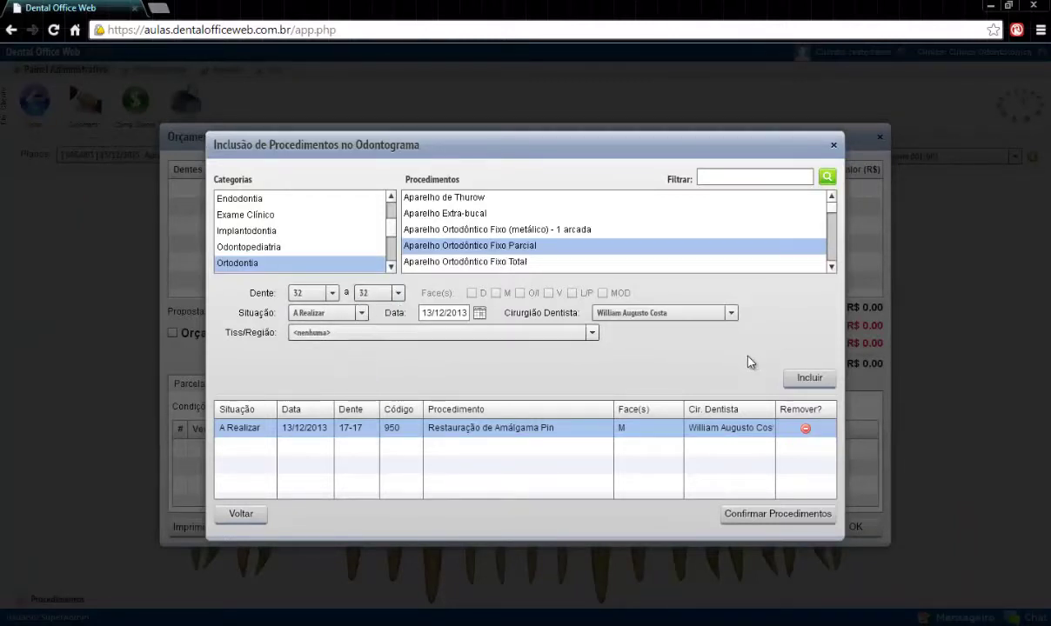
pyautogui.click(817, 382)
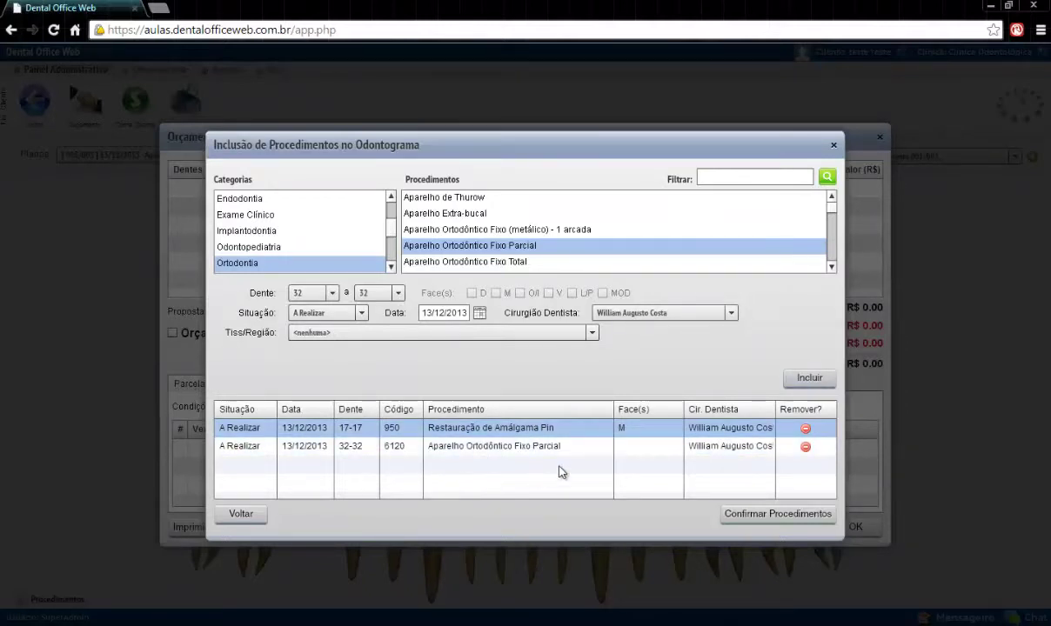
pyautogui.click(633, 428)
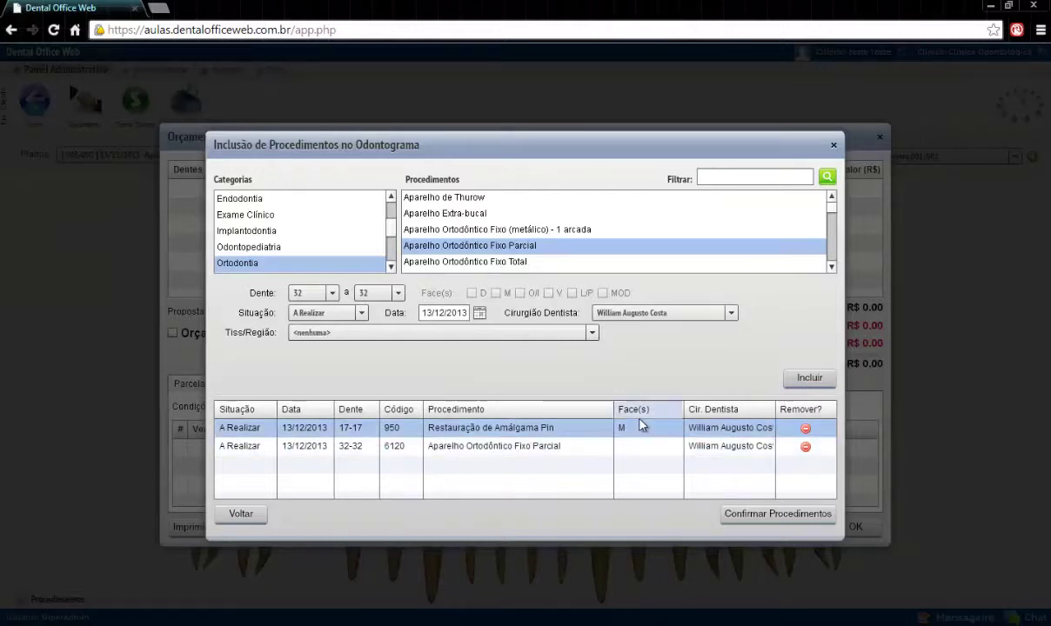
pyautogui.click(774, 514)
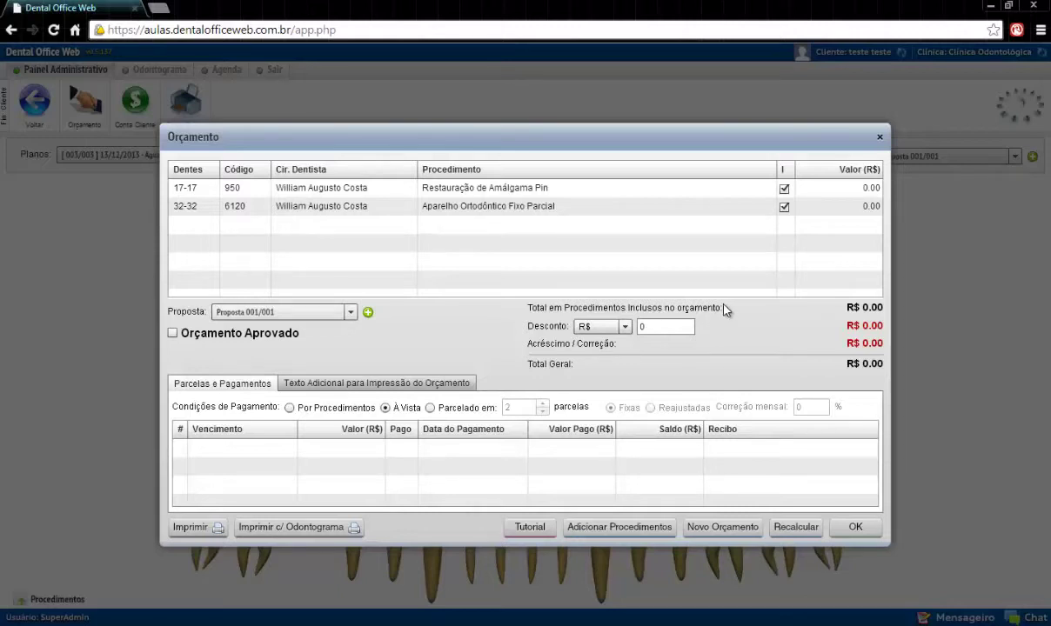
# Set the procedure values to 600 for Restauração de Amálgama Pin and 230 for Aparelho Ortodôntico Fixo Parcial.
pyautogui.doubleClick(869, 189)
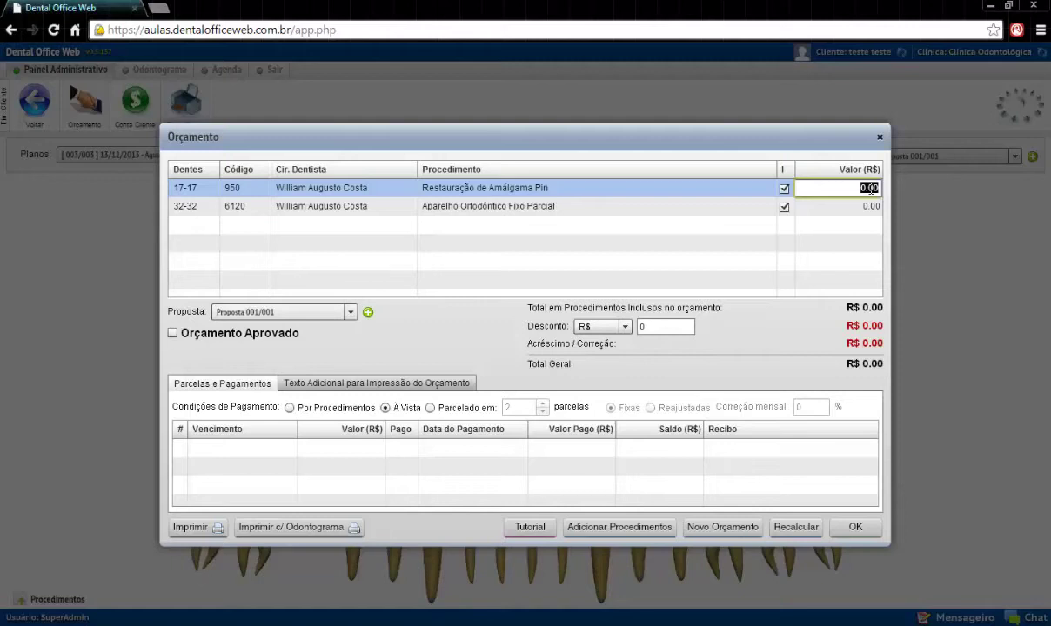
pyautogui.write('600')
pyautogui.press('Tab')
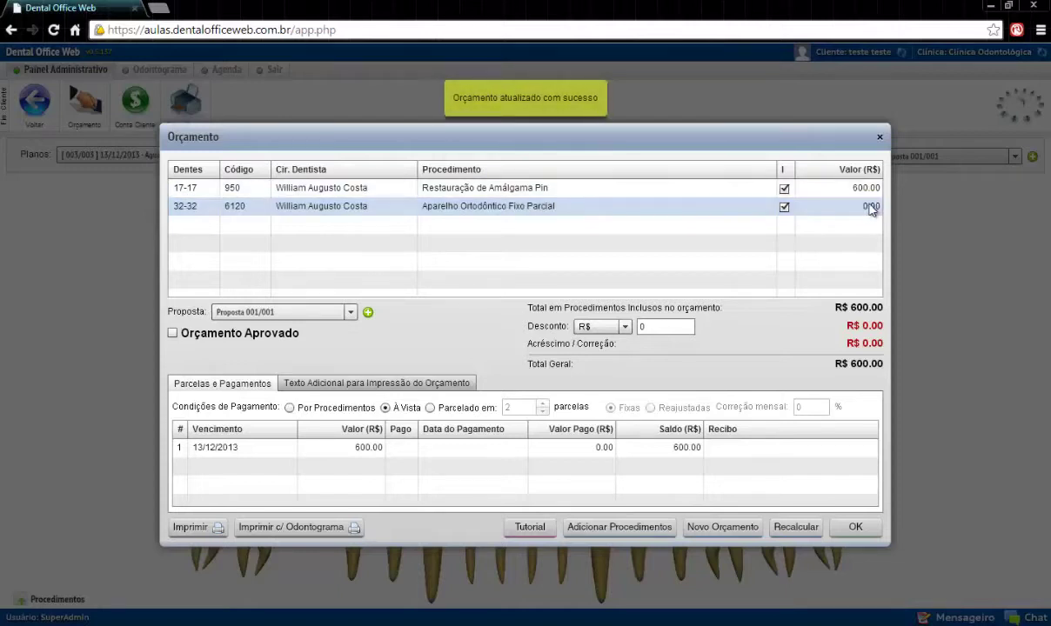
pyautogui.click(870, 207)
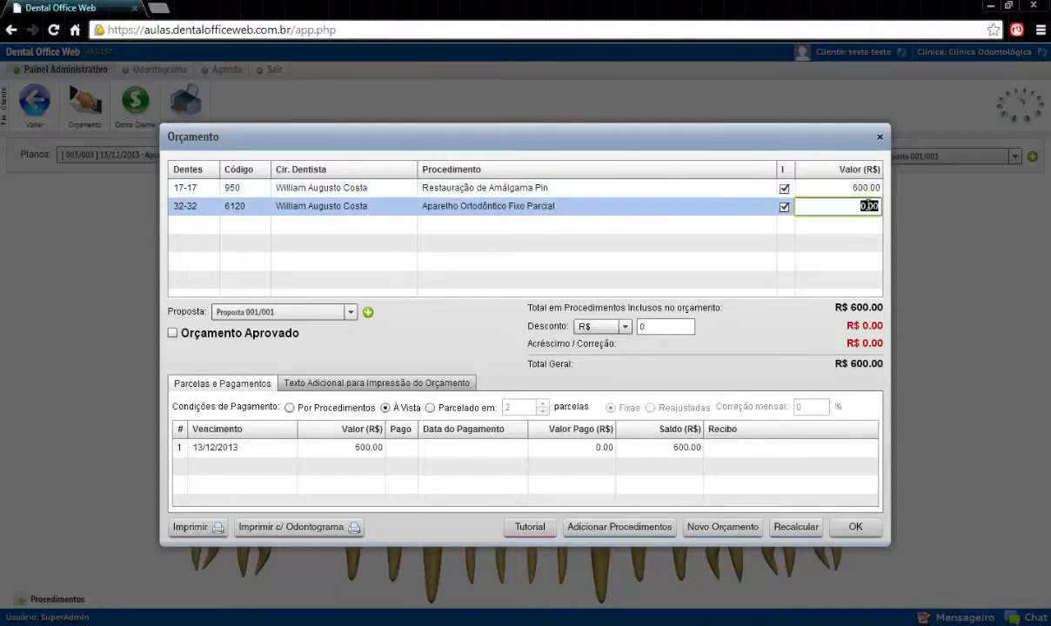
pyautogui.write('200')
pyautogui.press('Return')
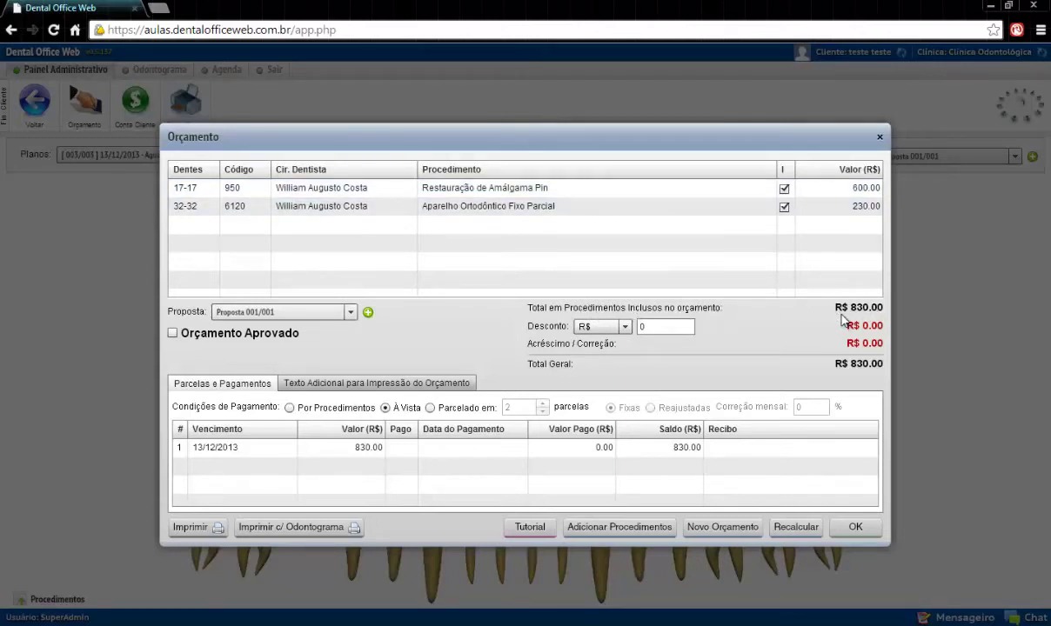
# Apply a discount of 150 in R$ to the budget after trying the percentage option.
pyautogui.click(625, 328)
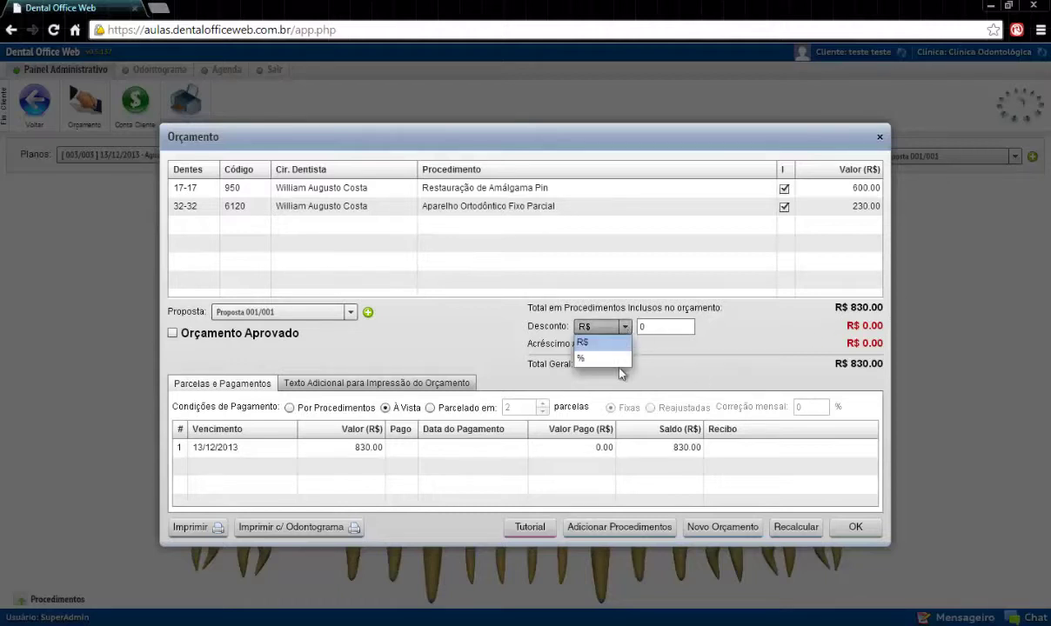
pyautogui.click(606, 365)
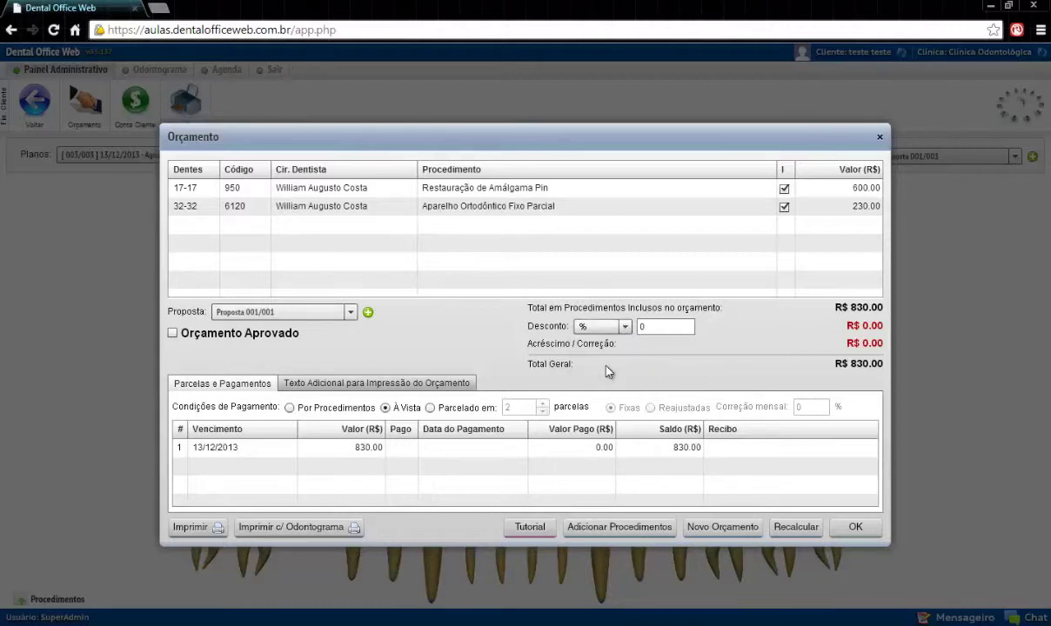
pyautogui.click(623, 328)
pyautogui.click(613, 344)
pyautogui.click(645, 328)
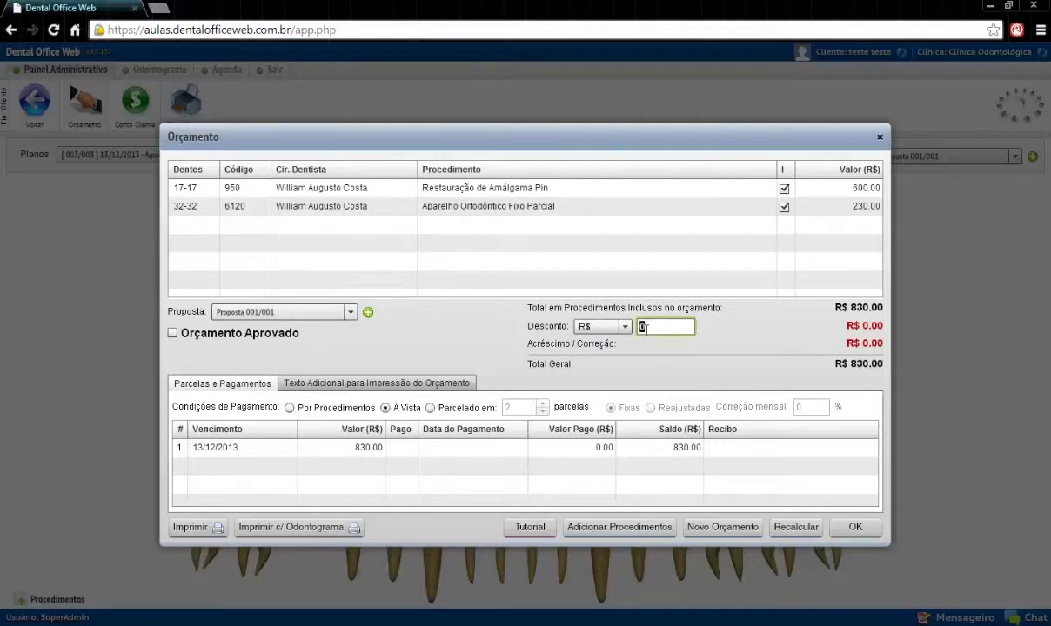
pyautogui.write('150')
pyautogui.click(300, 451)
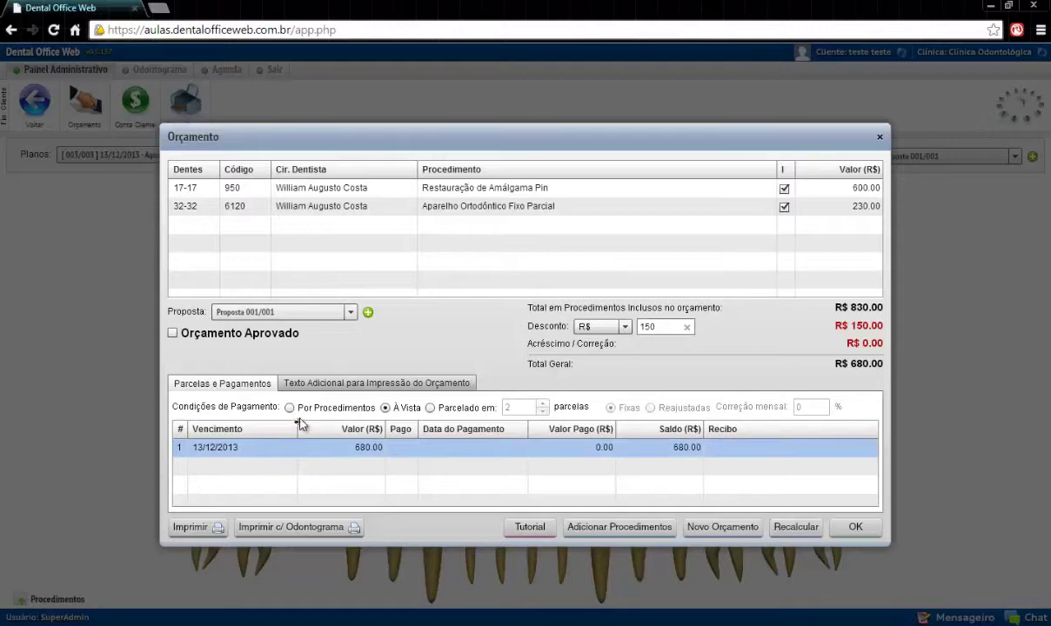
# Try the payment conditions Por Procedimentos and À Vista for the budget.
pyautogui.click(290, 408)
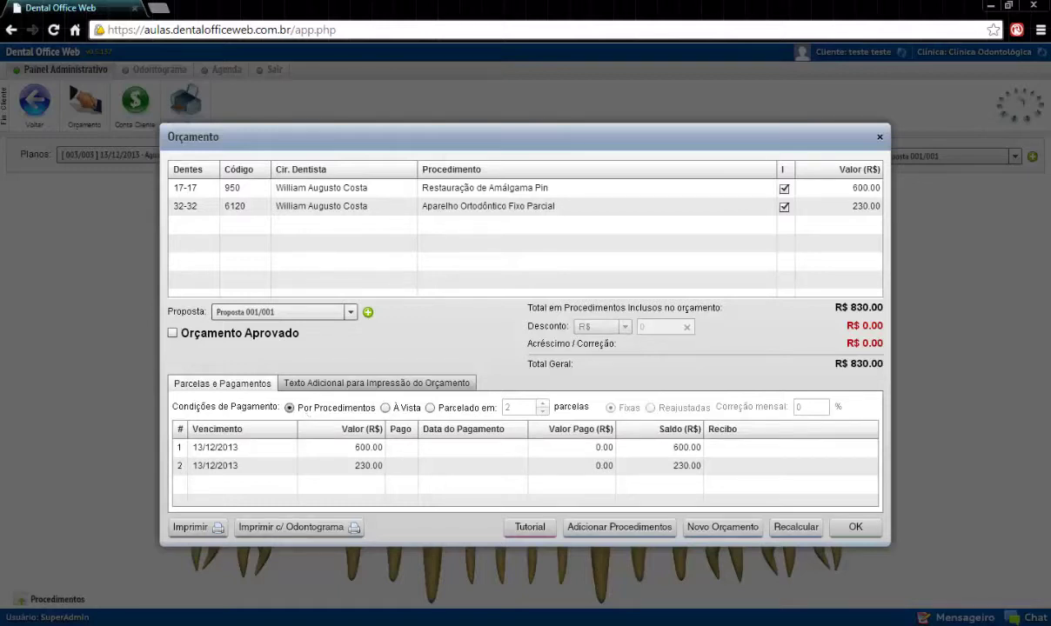
pyautogui.click(415, 414)
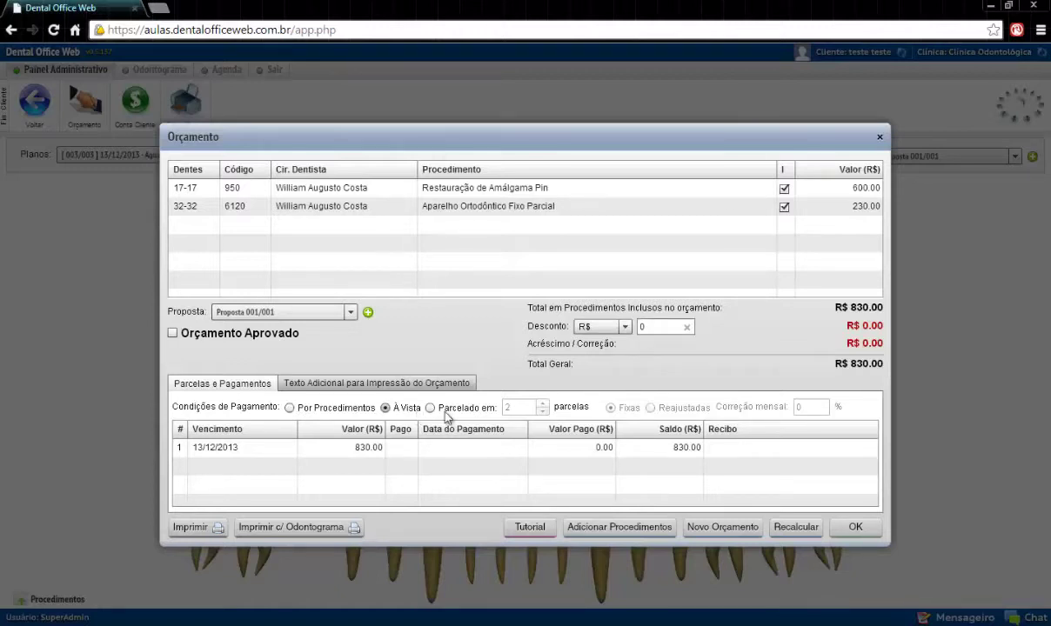
# Set the payment condition to Parcelado with 3 installments.
pyautogui.click(445, 409)
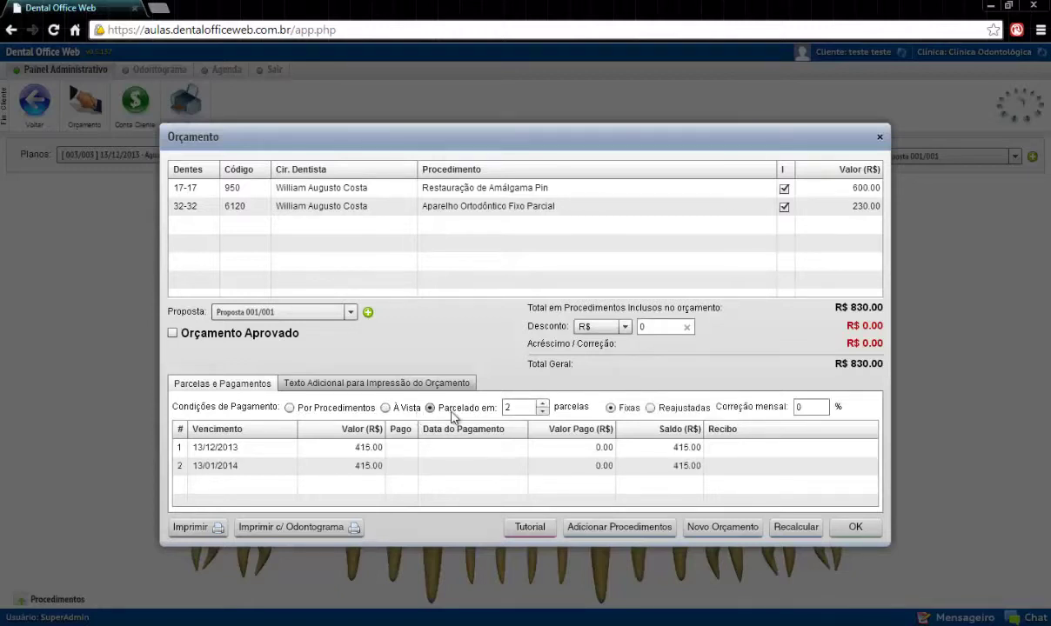
pyautogui.click(541, 404)
pyautogui.click(541, 404)
pyautogui.click(541, 405)
pyautogui.click(541, 405)
pyautogui.click(541, 404)
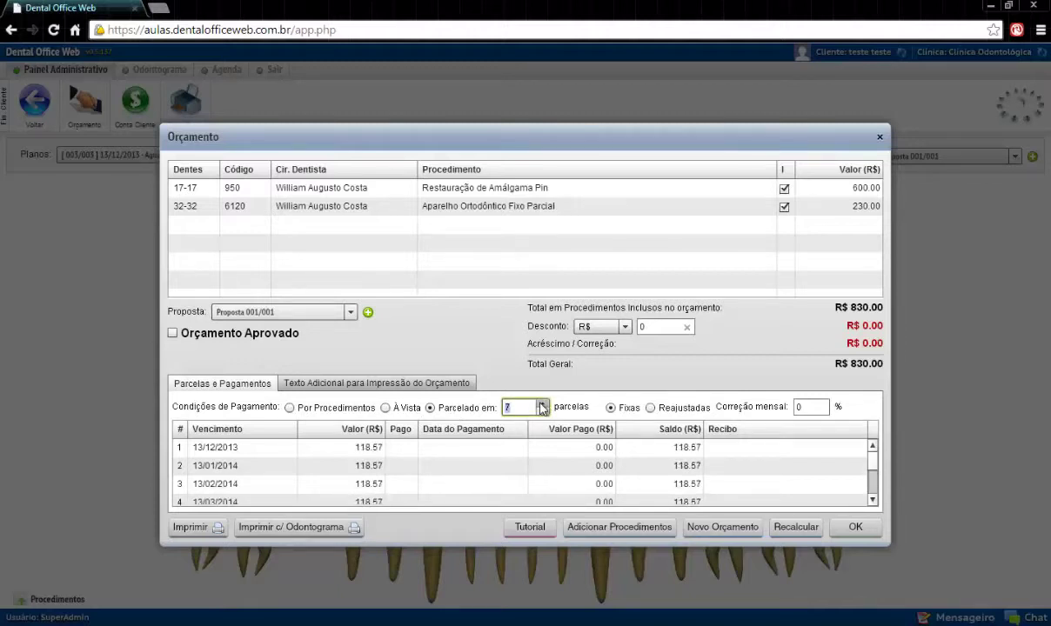
pyautogui.click(542, 404)
pyautogui.click(542, 411)
pyautogui.click(541, 411)
pyautogui.click(542, 411)
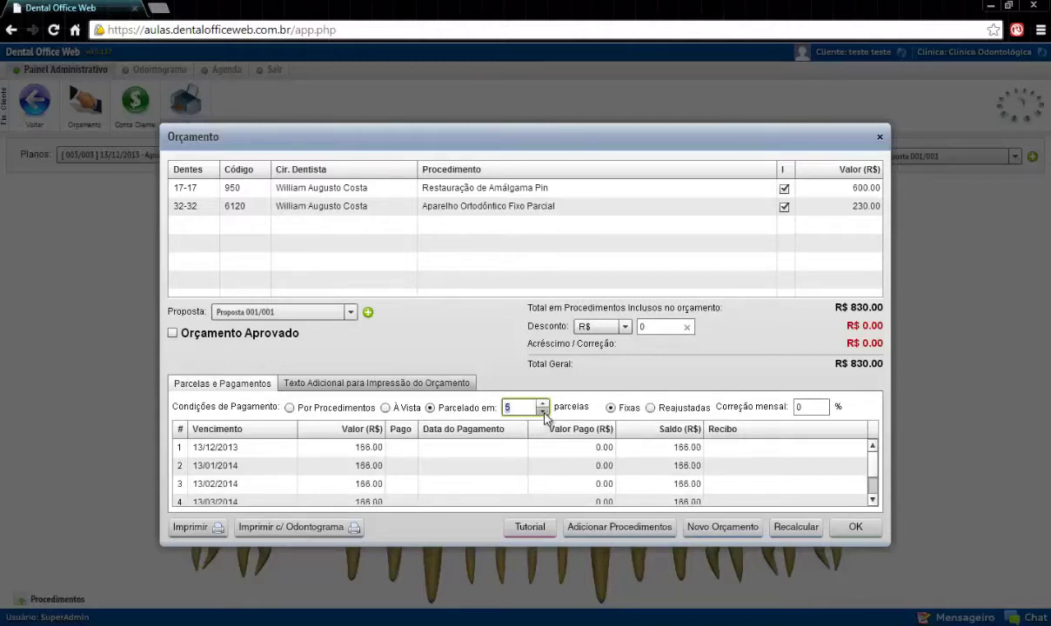
pyautogui.click(542, 411)
pyautogui.click(542, 412)
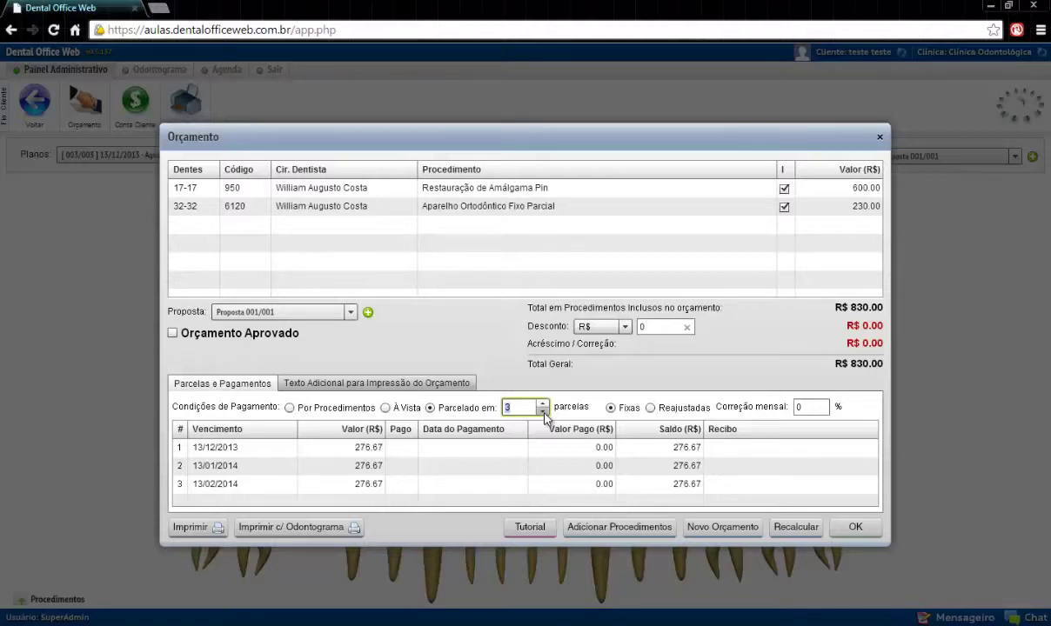
# Set the first installment's value to 150.00 and its due date to 26/12/2013.
pyautogui.doubleClick(365, 448)
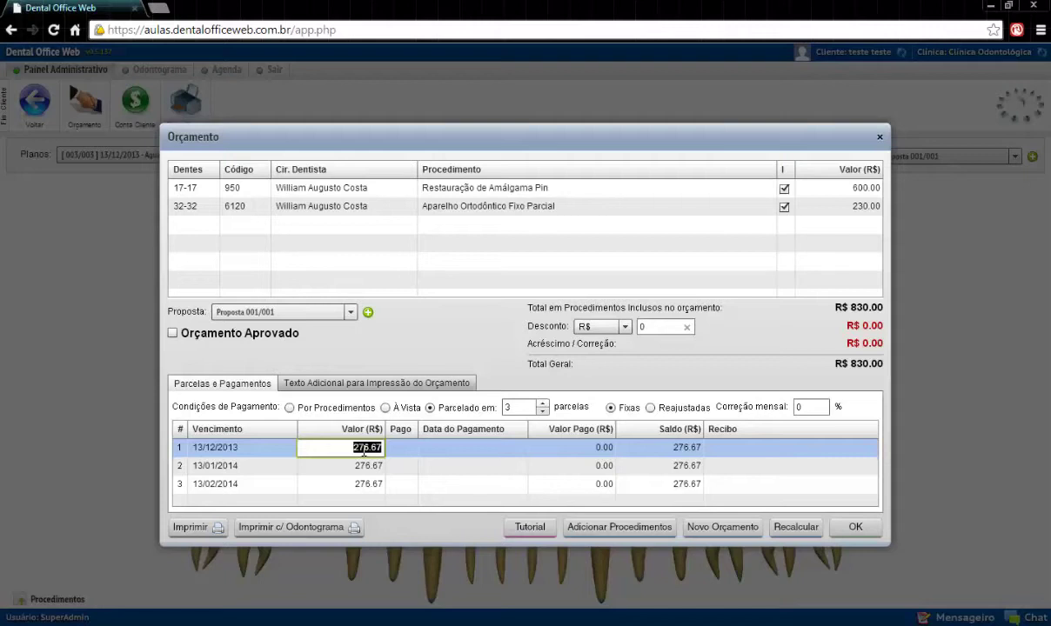
pyautogui.write('150.0')
pyautogui.press('Return')
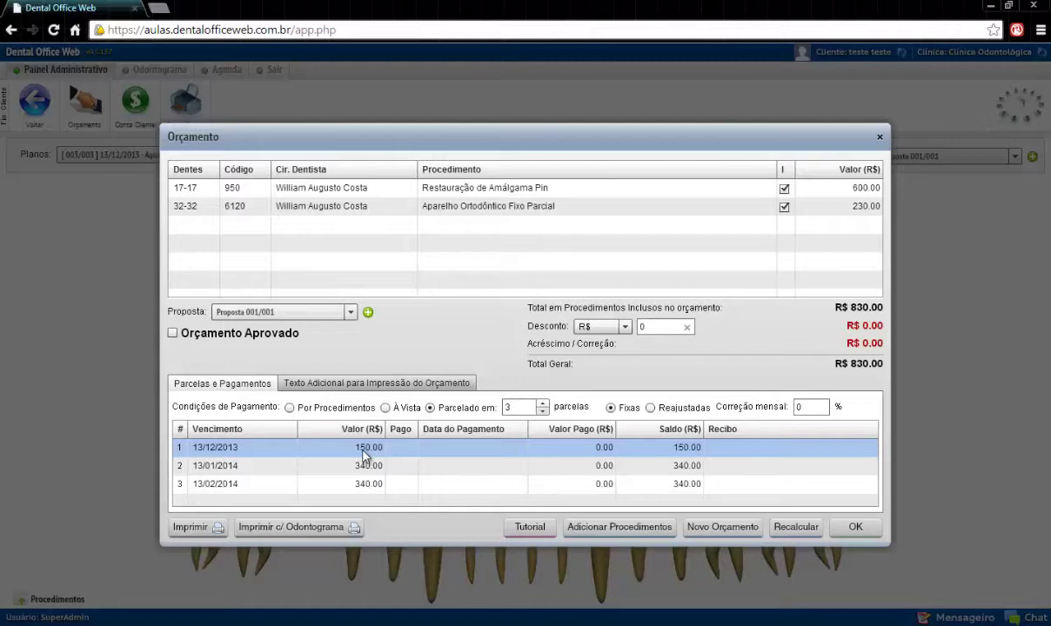
pyautogui.click(225, 449)
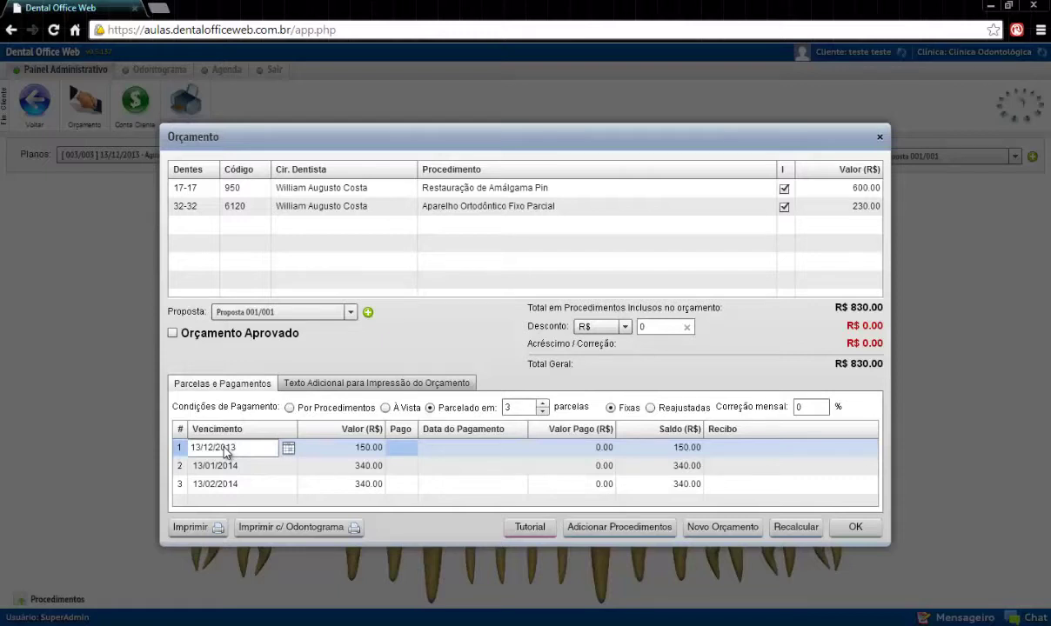
pyautogui.click(288, 448)
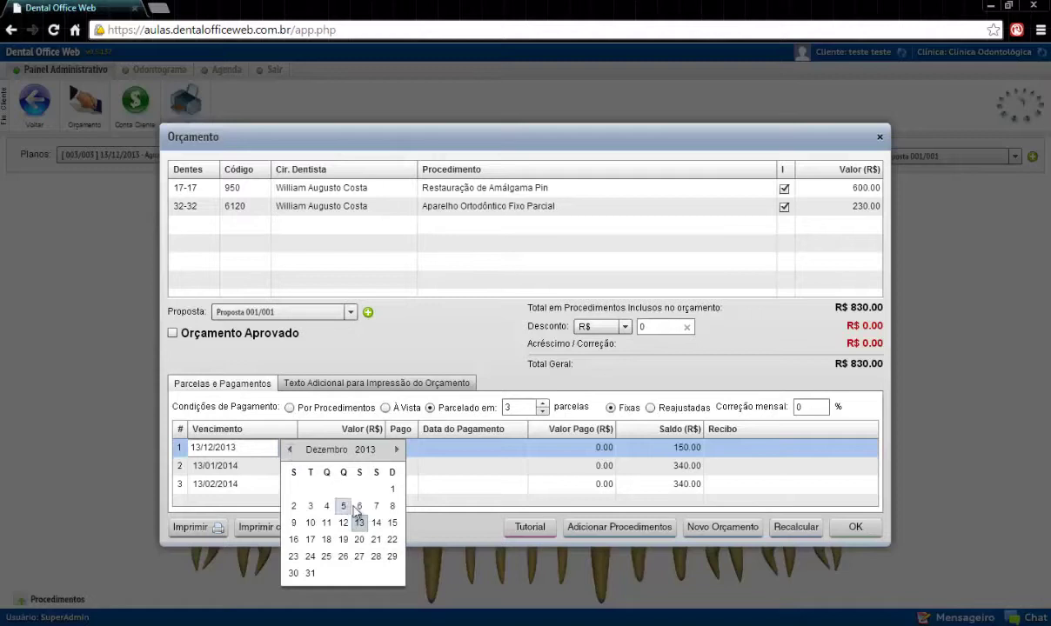
pyautogui.click(344, 557)
# Change the second installment's due date to 20/02/2014.
pyautogui.click(248, 465)
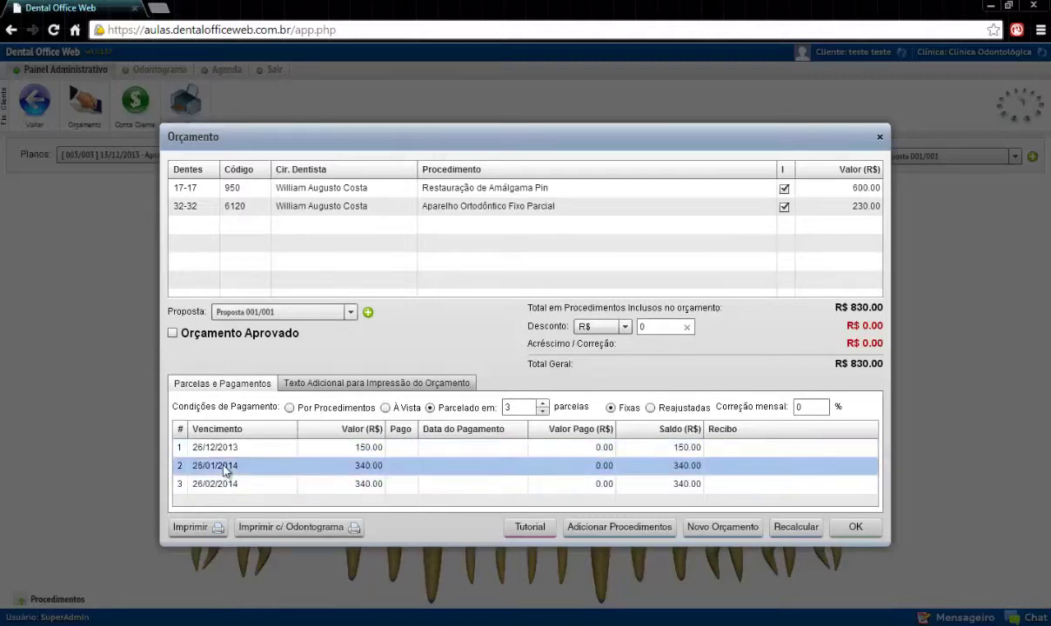
pyautogui.click(288, 466)
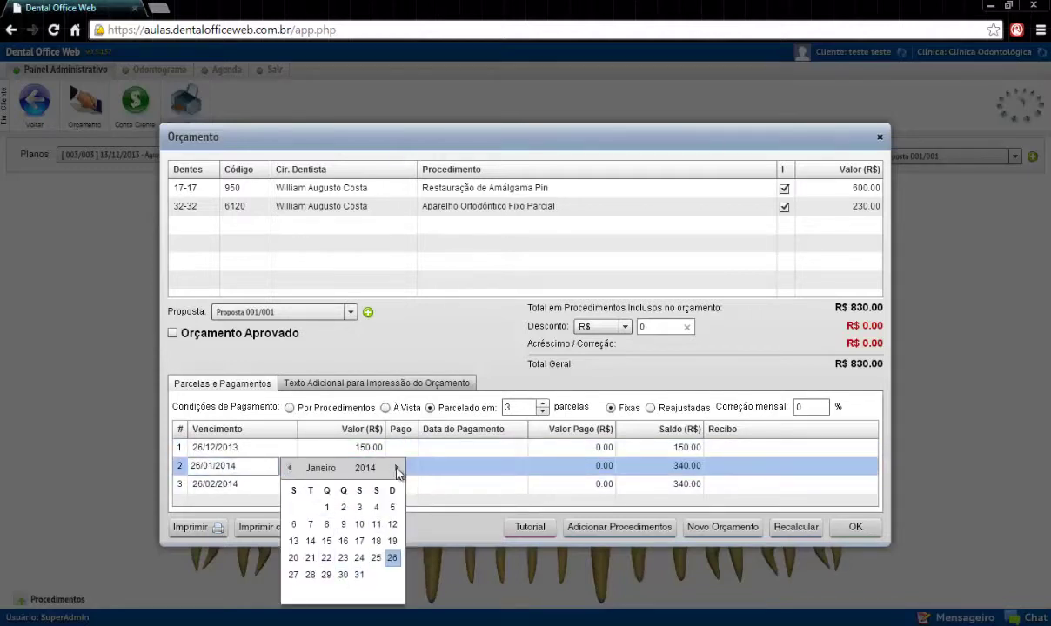
pyautogui.click(396, 467)
pyautogui.click(343, 559)
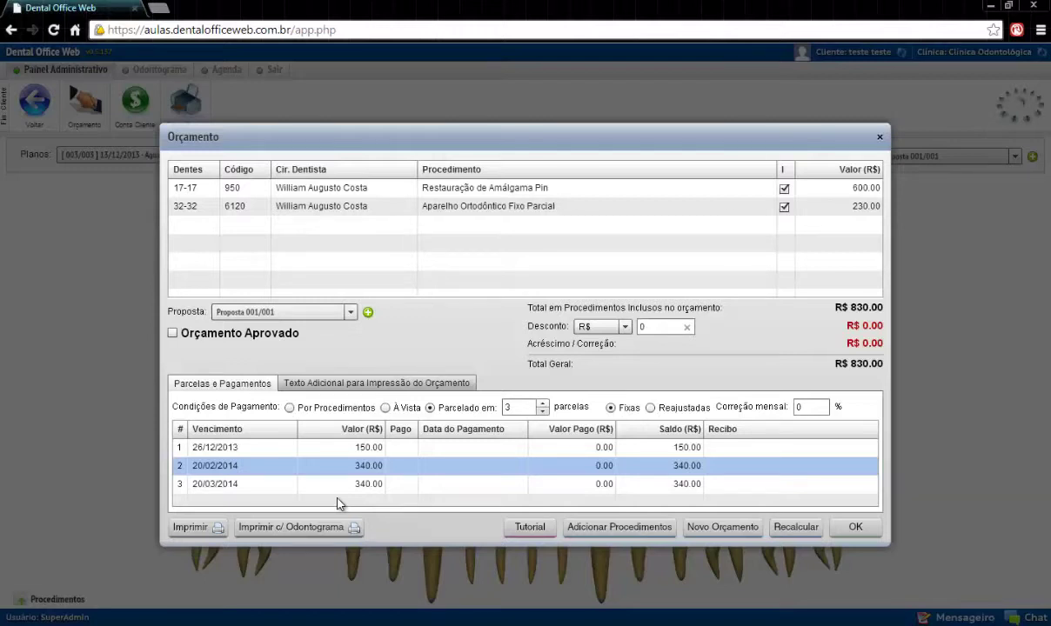
# Review the additional text for the budget printout and return to the installments and payments.
pyautogui.click(297, 390)
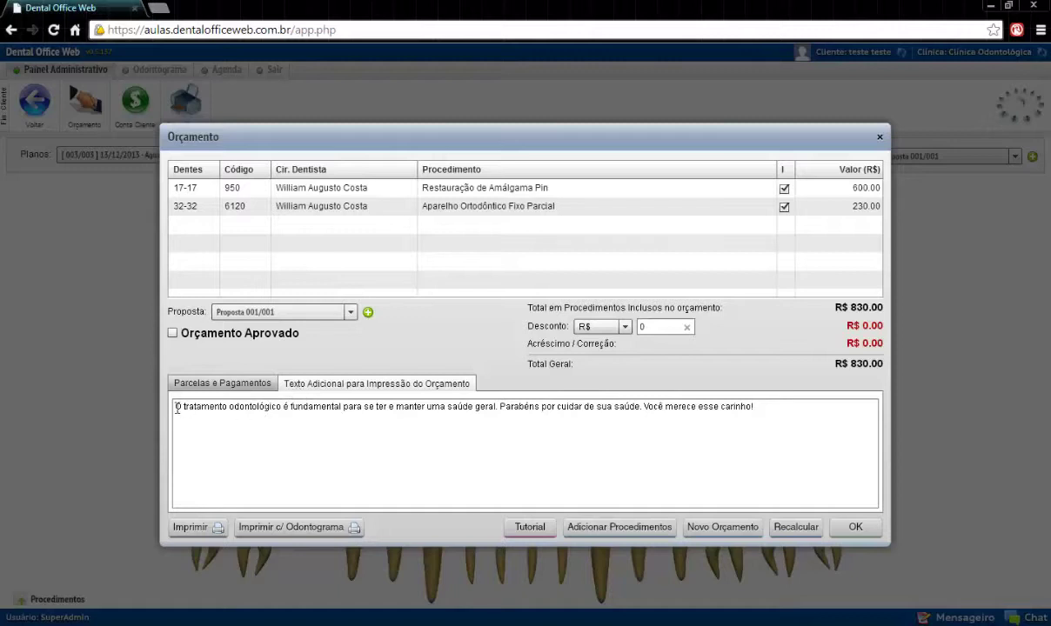
pyautogui.moveTo(175, 407); pyautogui.dragTo(771, 412)
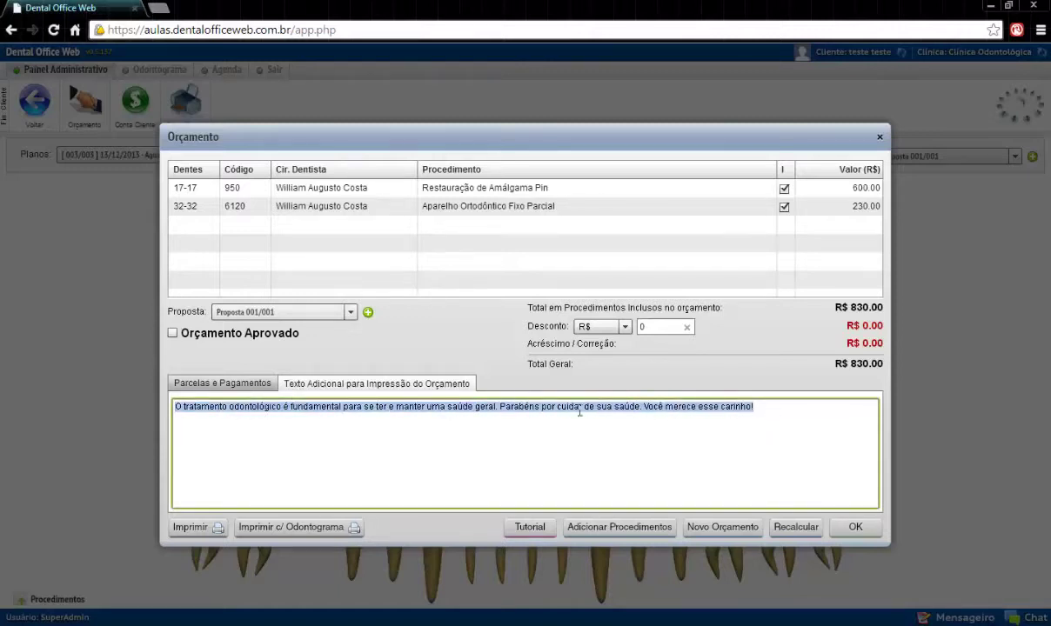
pyautogui.click(266, 385)
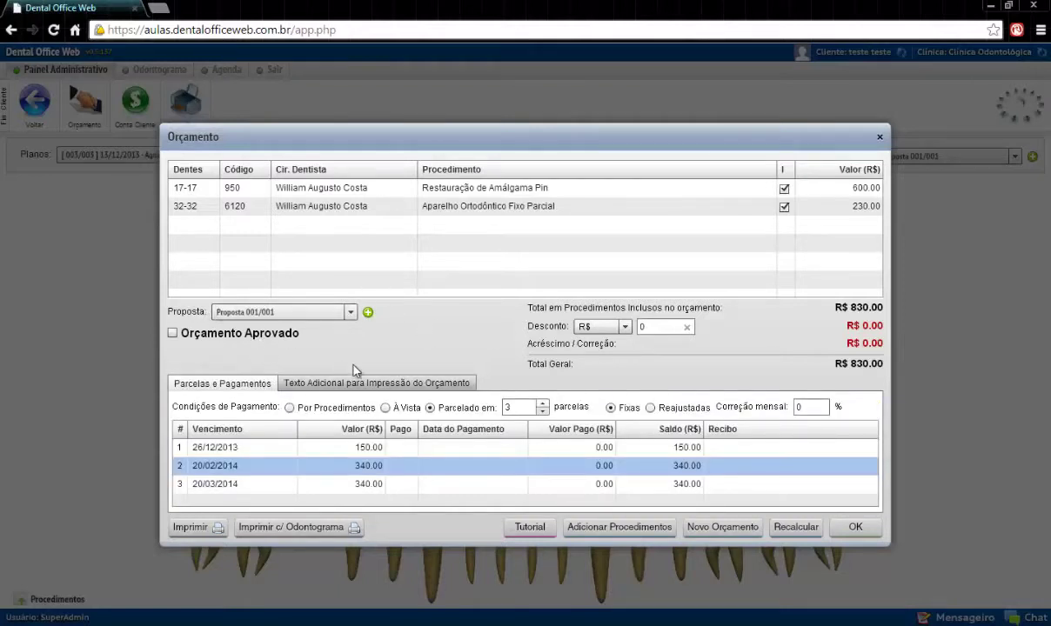
# Mark the budget as approved, try to select its installments for editing, and remove the approval.
pyautogui.click(173, 336)
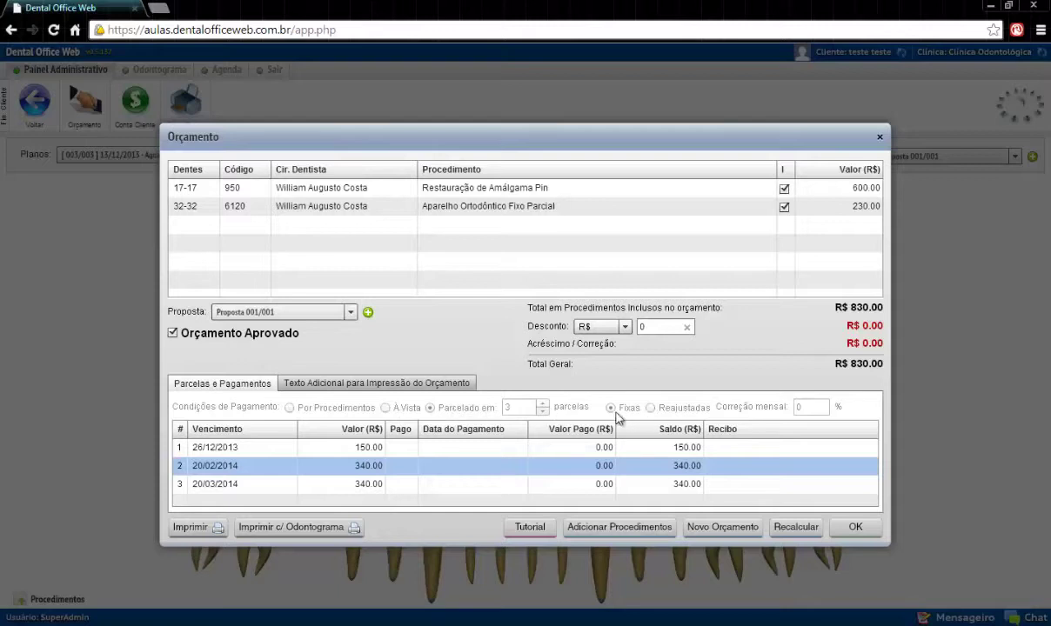
pyautogui.click(368, 449)
pyautogui.click(426, 467)
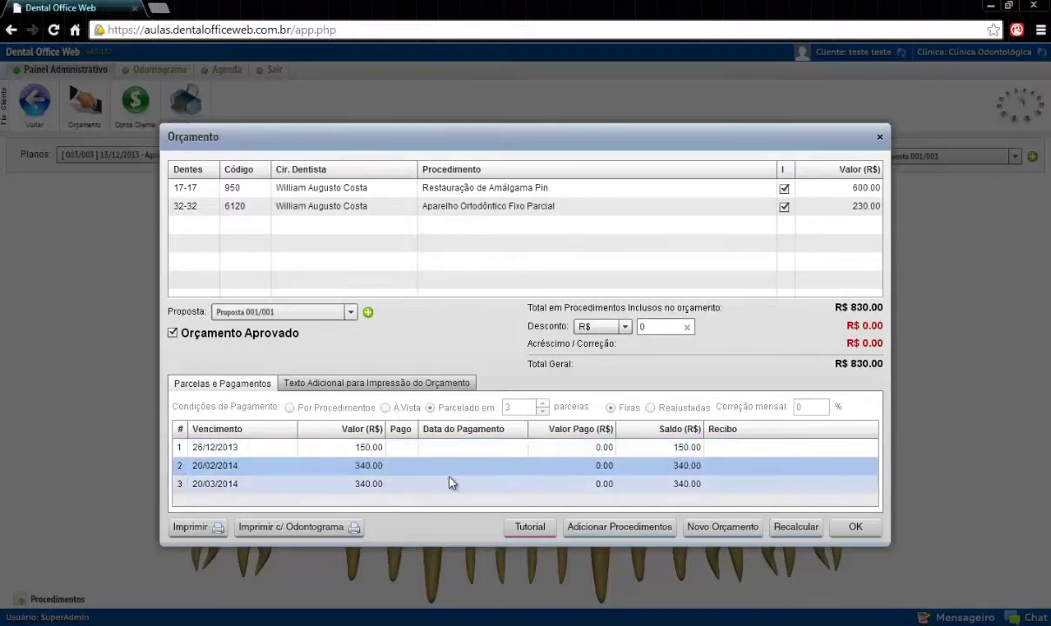
pyautogui.click(173, 334)
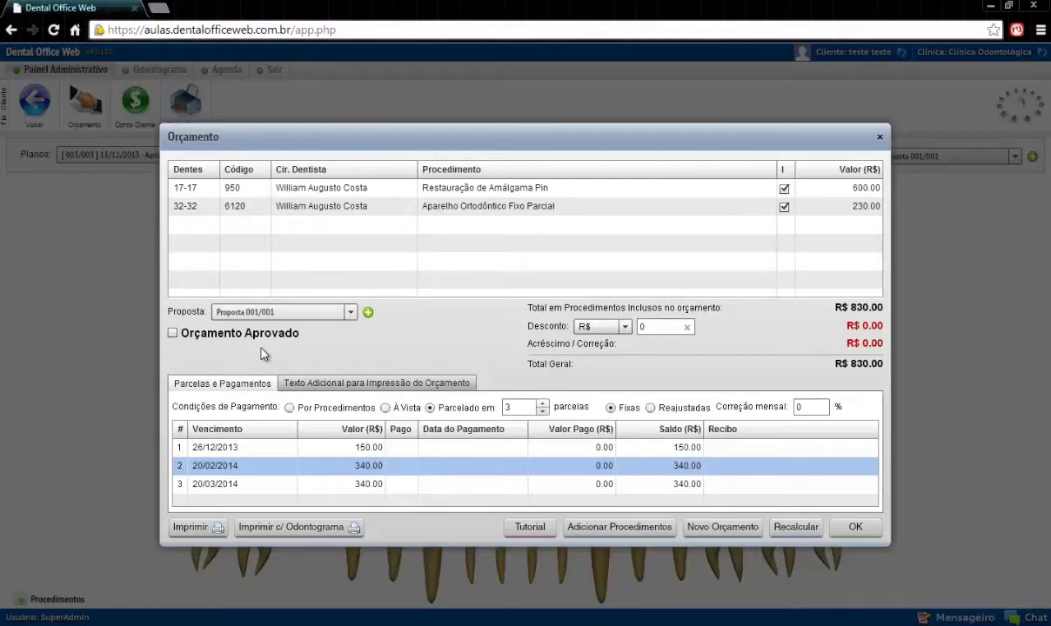
# Create a new proposal for the treatment plan without importing the procedures from the previous proposal.
pyautogui.click(311, 317)
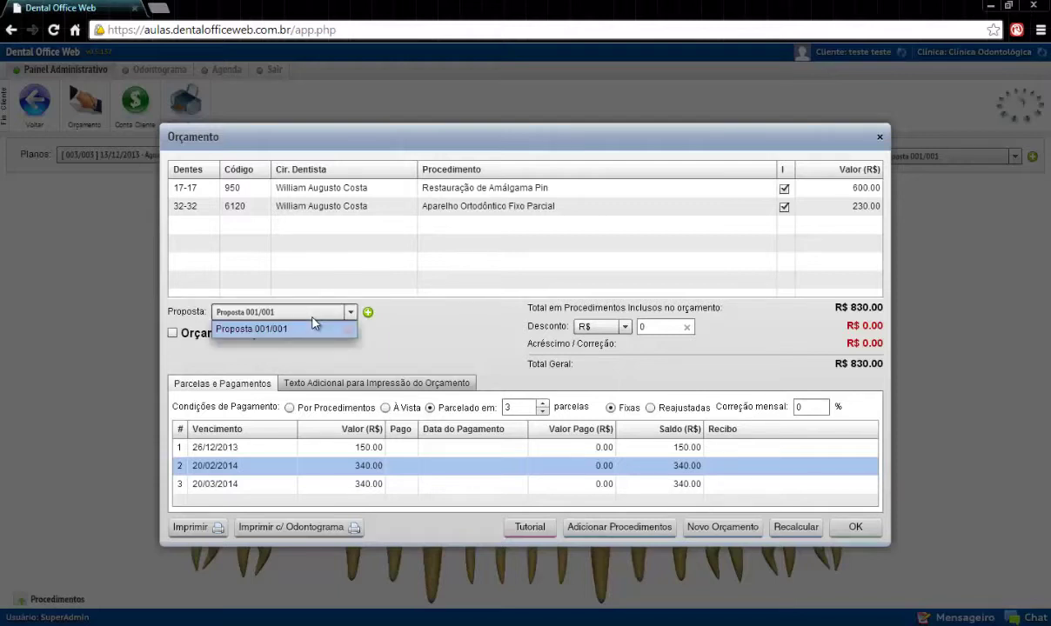
pyautogui.click(314, 323)
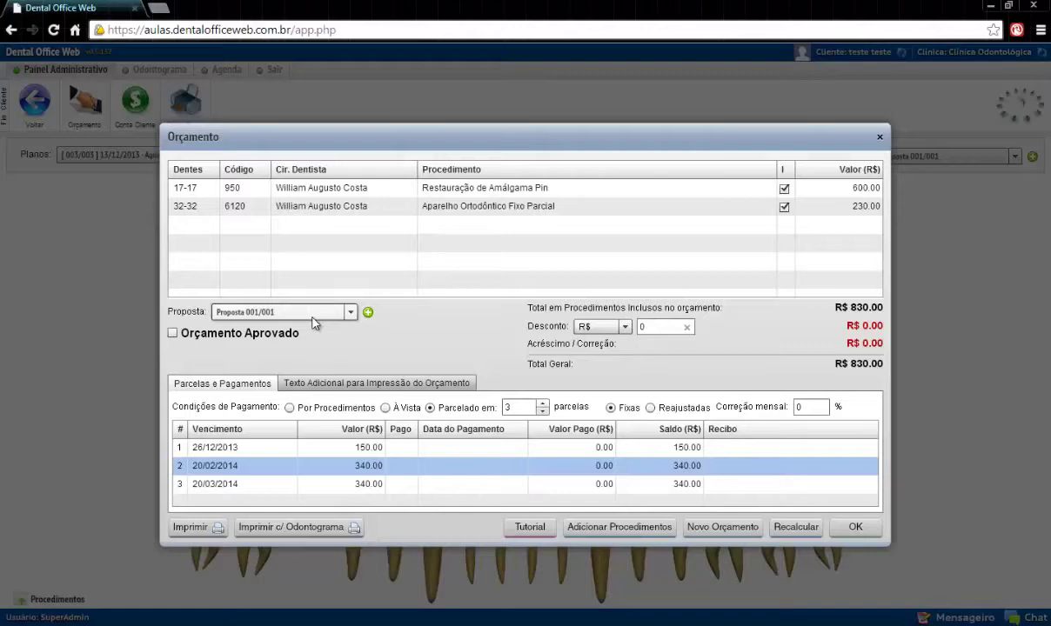
pyautogui.click(368, 313)
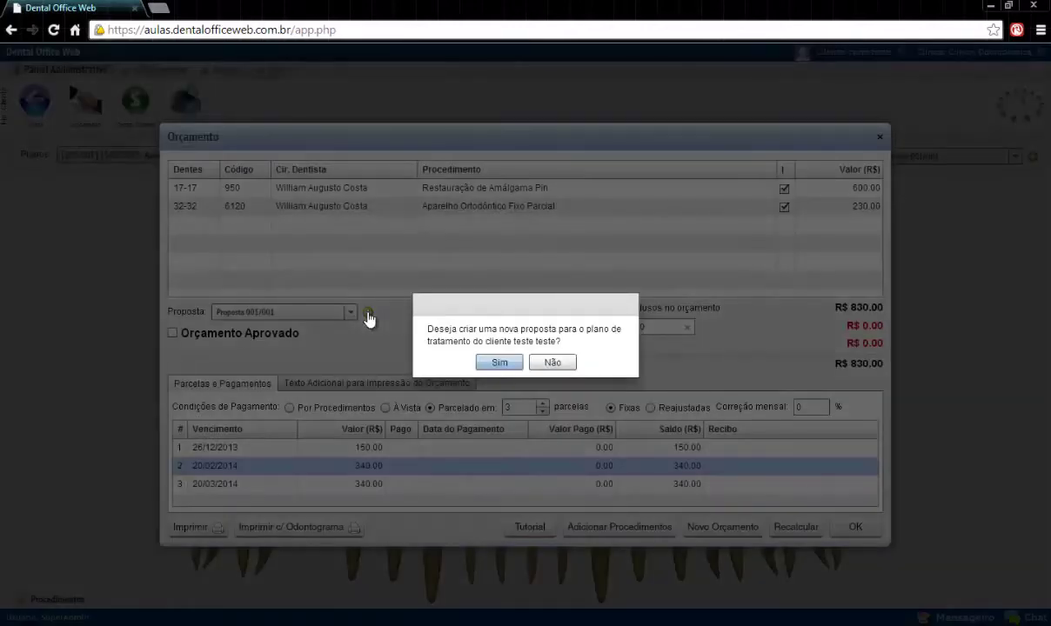
pyautogui.click(512, 369)
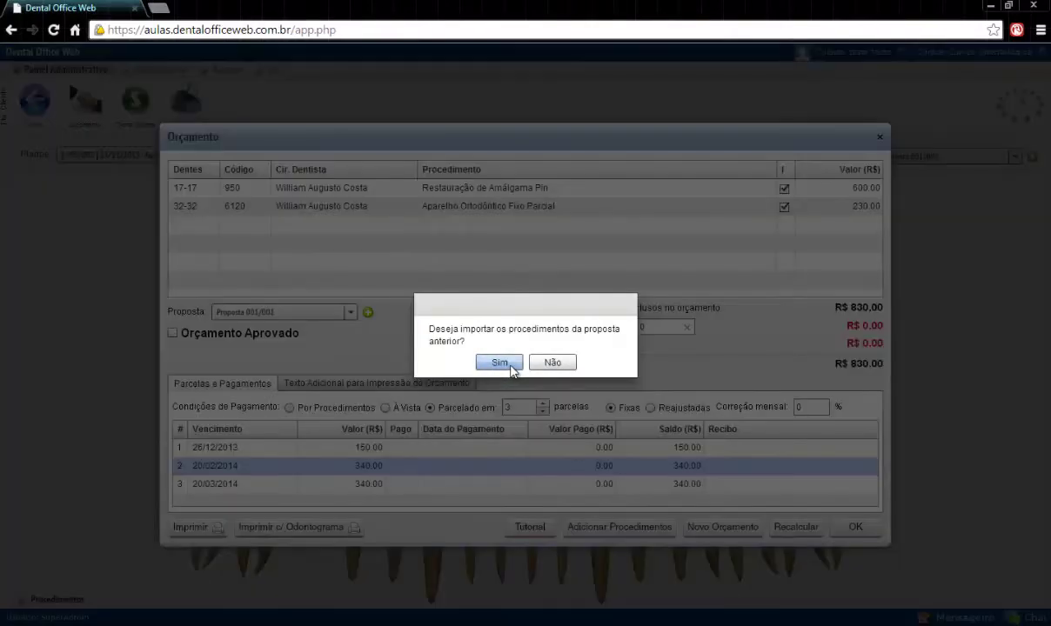
pyautogui.click(537, 362)
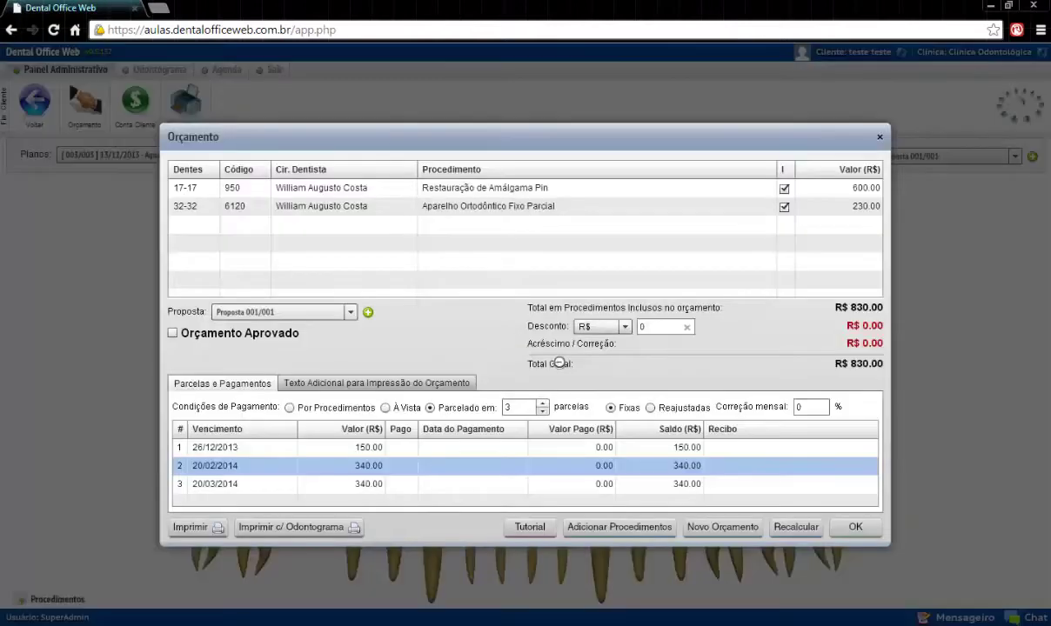
# View Proposta 002/002 in the budget, and return to Proposta 001/002.
pyautogui.click(291, 311)
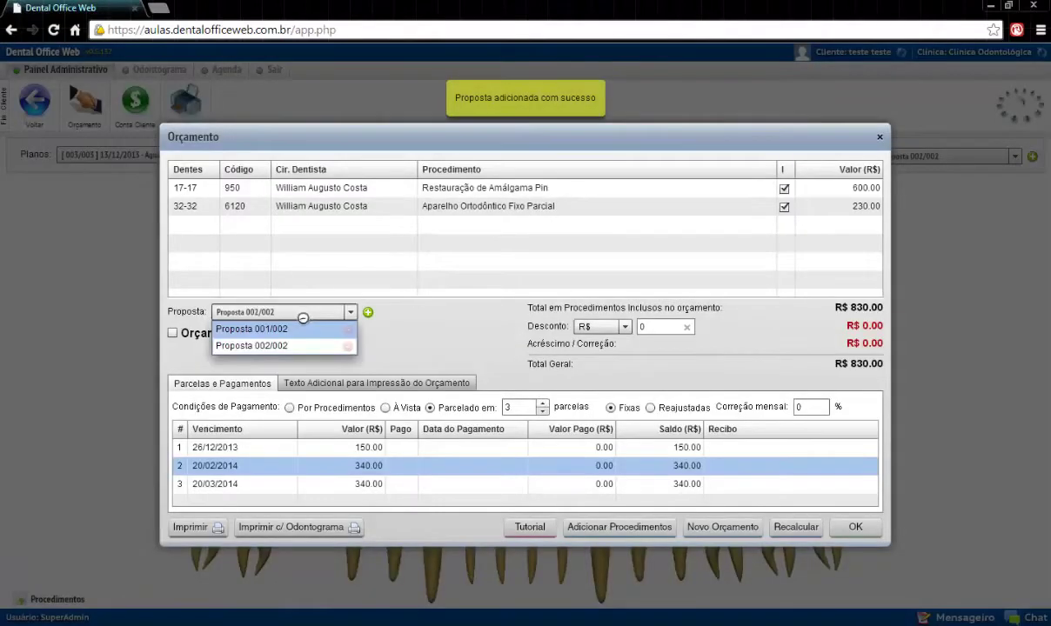
pyautogui.click(300, 344)
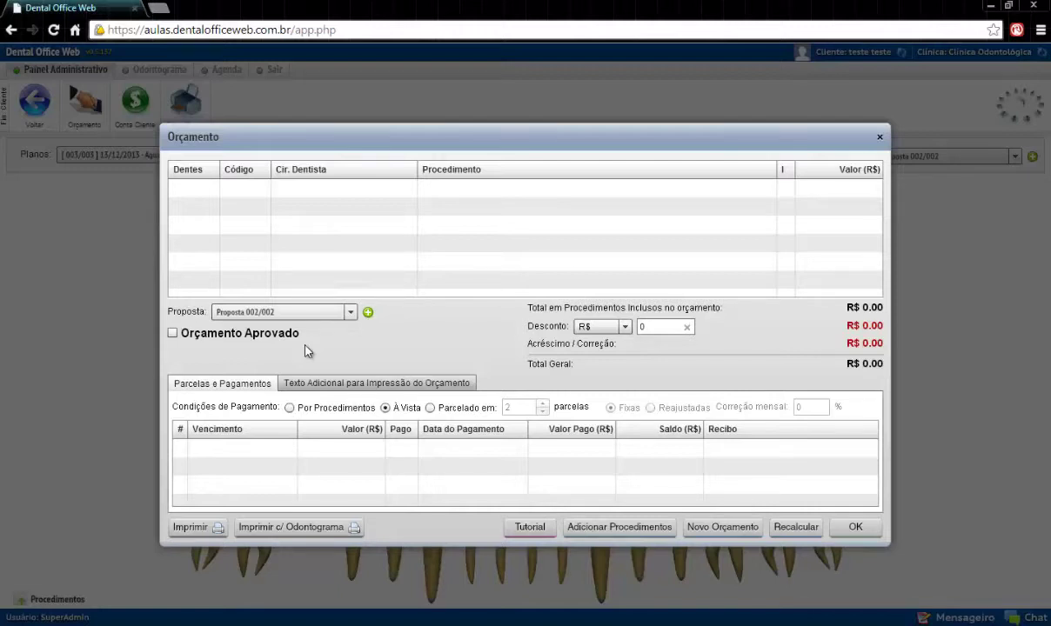
pyautogui.click(263, 311)
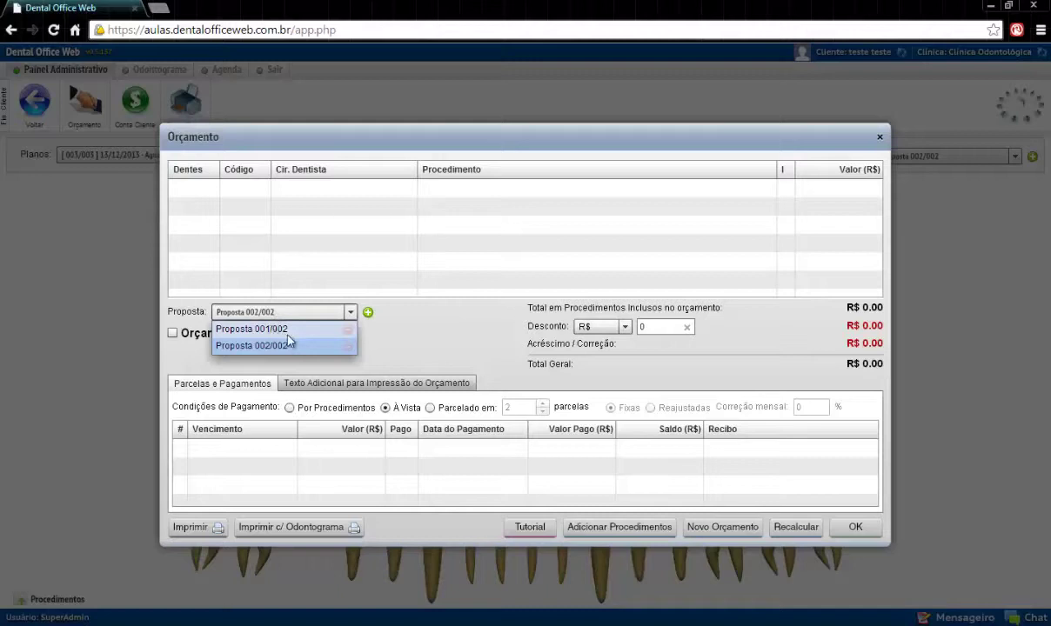
pyautogui.click(271, 329)
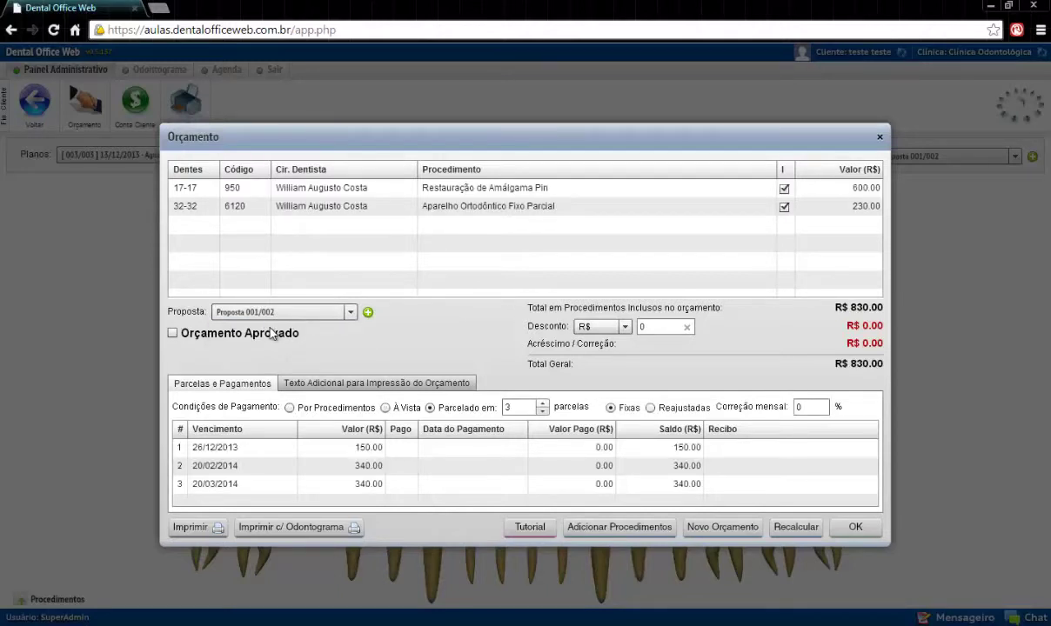
# Mark Proposta 001/002 as approved and preview the budget's standard printout.
pyautogui.click(173, 335)
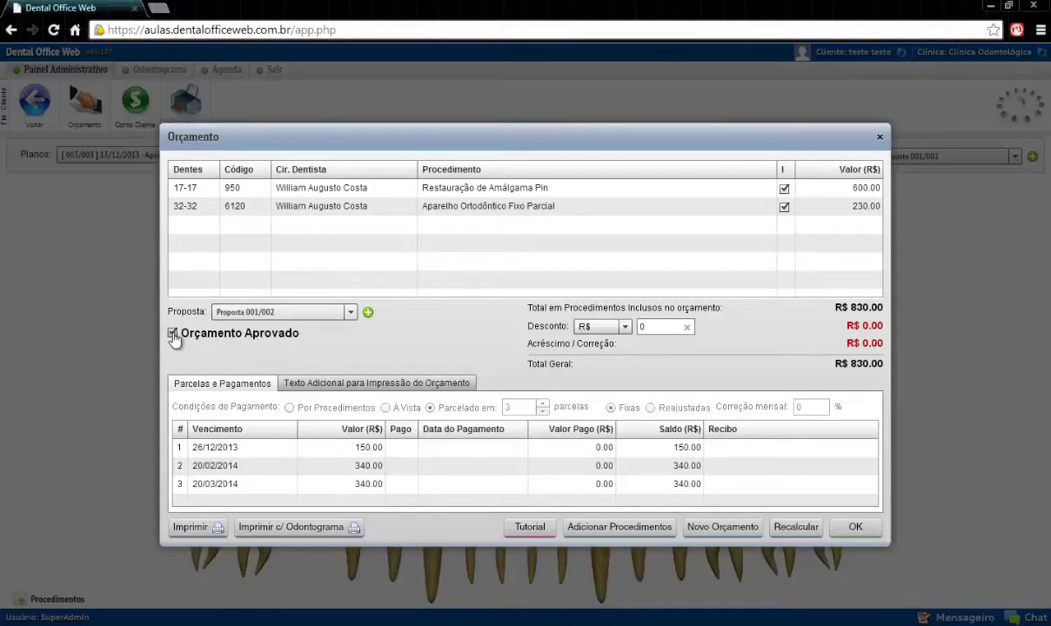
pyautogui.click(199, 527)
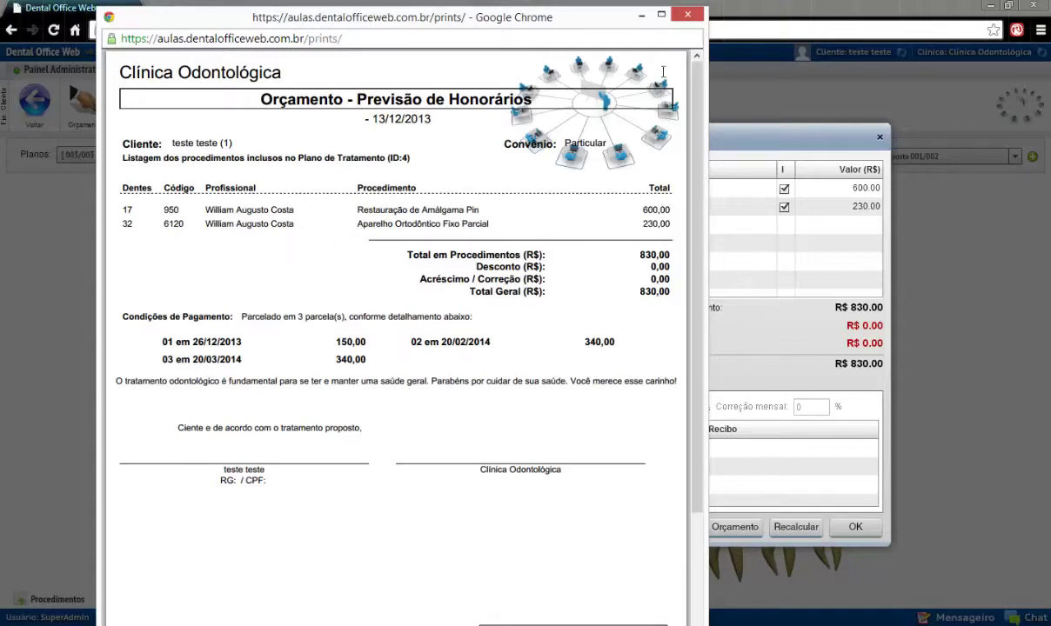
pyautogui.click(685, 18)
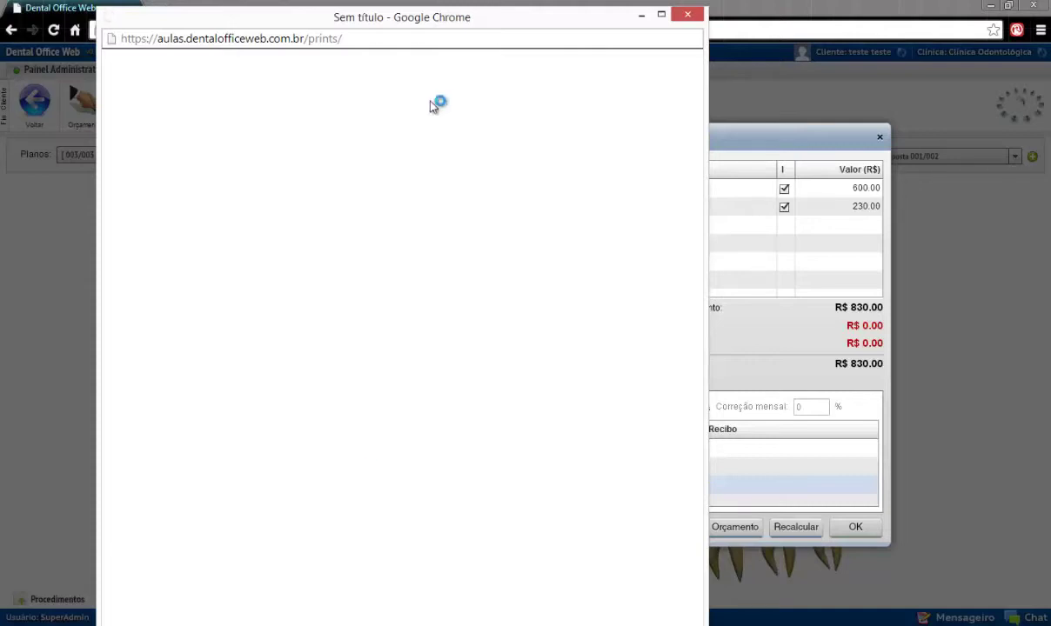
# Examine the budget printout with the odontogram in an enlarged window, close it, and save the approved budget.
pyautogui.doubleClick(440, 21)
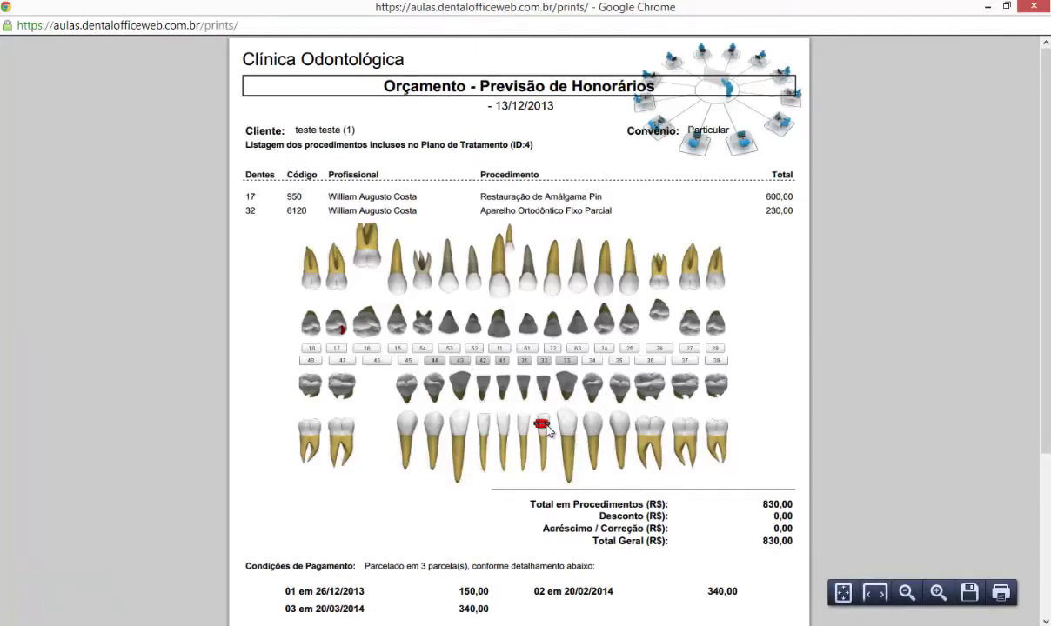
pyautogui.moveTo(1048, 243)
pyautogui.mouseDown()
pyautogui.moveTo(1043, 332)
pyautogui.moveTo(1044, 218)
pyautogui.mouseUp()
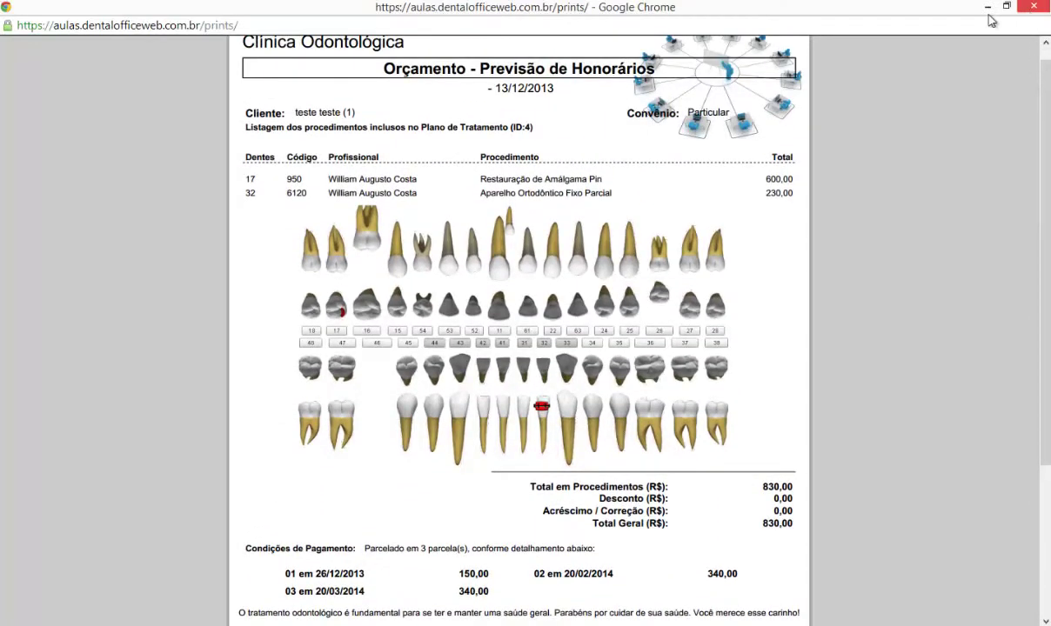
pyautogui.doubleClick(886, 13)
pyautogui.click(690, 16)
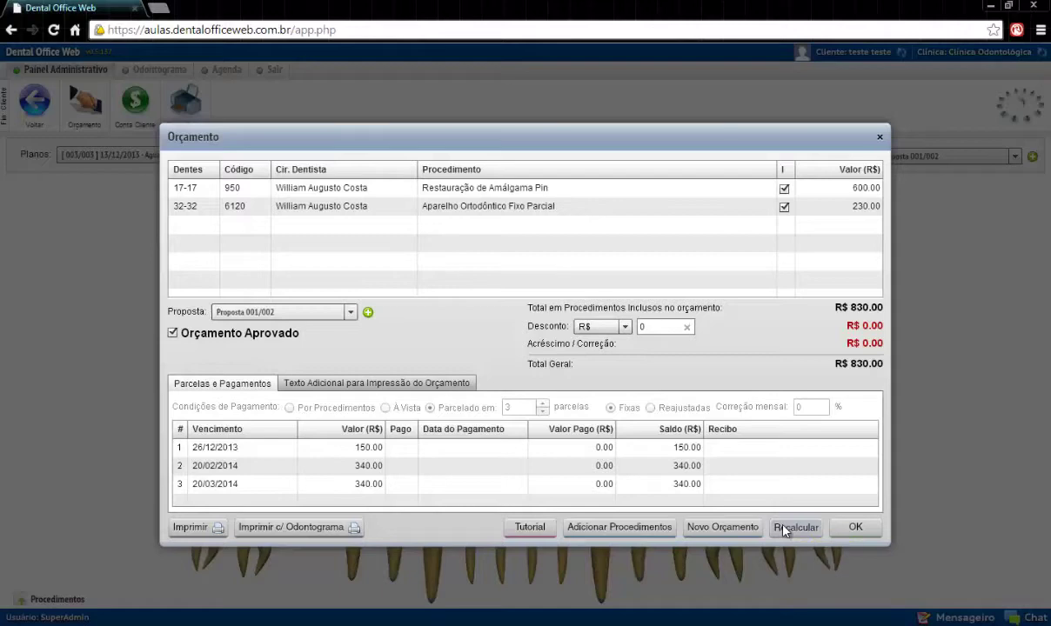
pyautogui.click(868, 527)
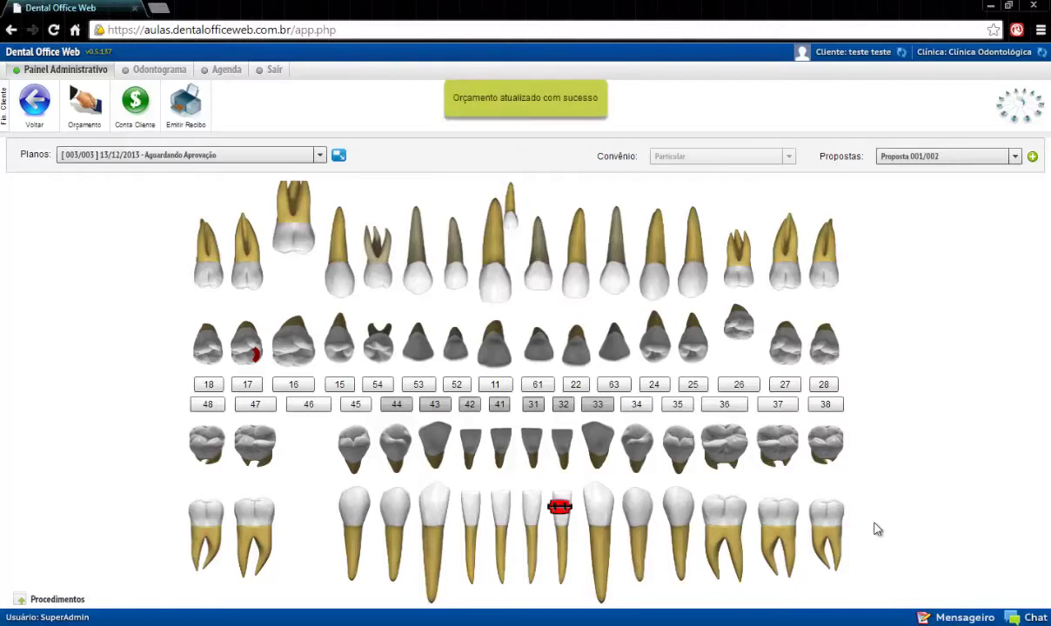
# Examine the client's account installments for the treatment plan [ 002/002 ] of 13/12/2013, and close the account.
pyautogui.moveTo(566, 514)
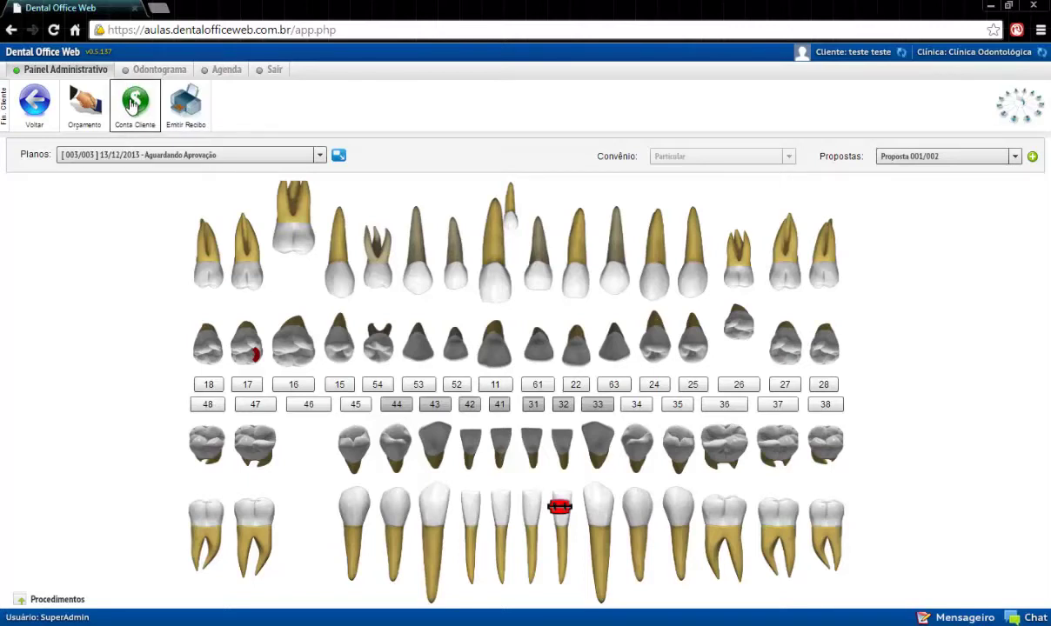
pyautogui.click(132, 104)
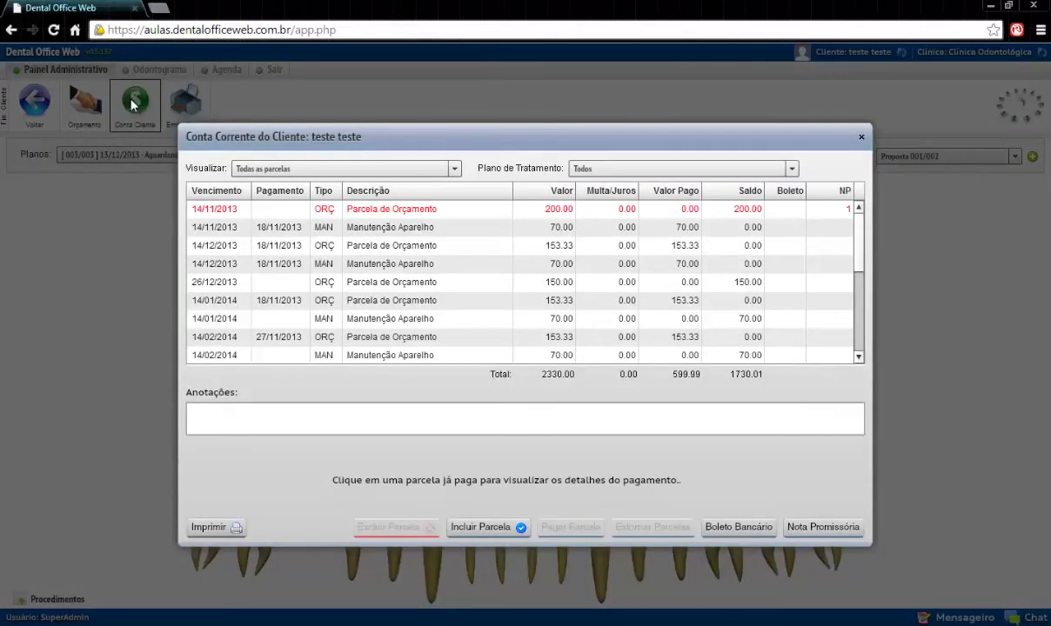
pyautogui.click(573, 167)
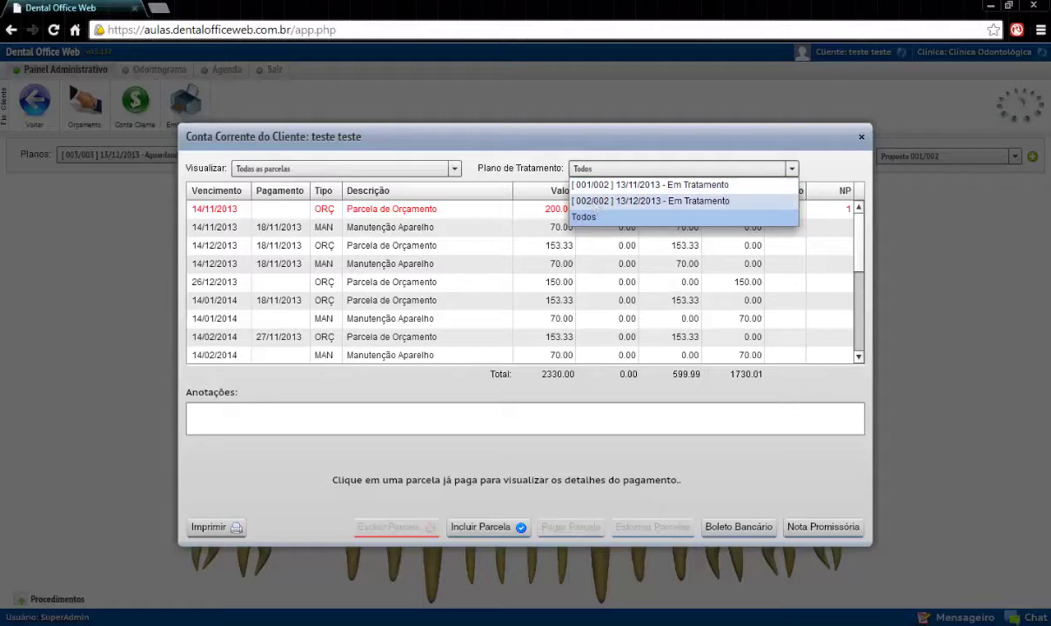
pyautogui.click(595, 200)
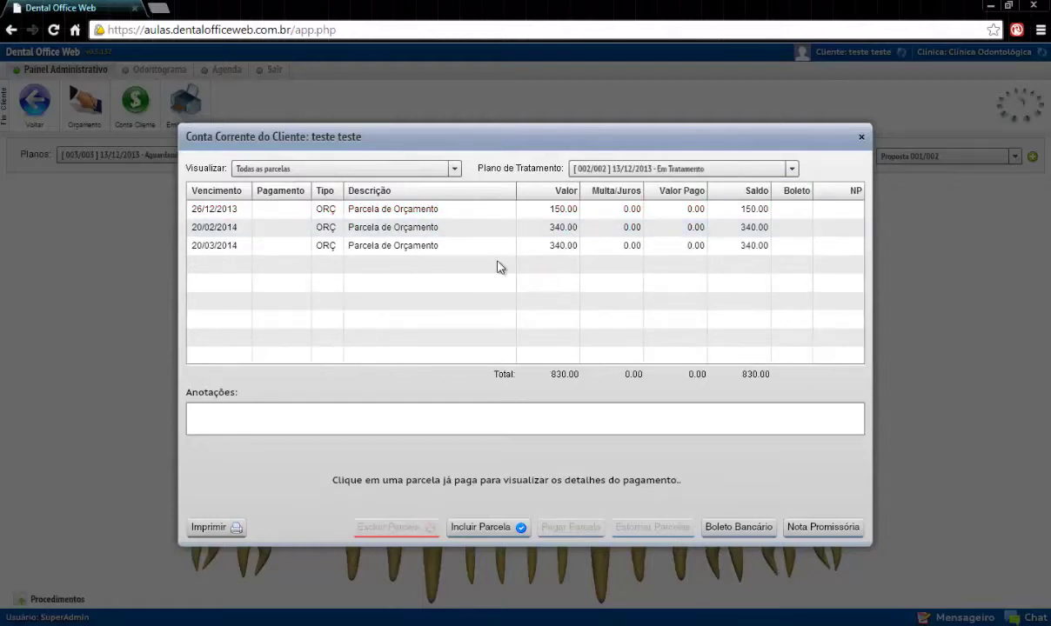
pyautogui.moveTo(434, 143); pyautogui.dragTo(455, 143)
pyautogui.click(664, 167)
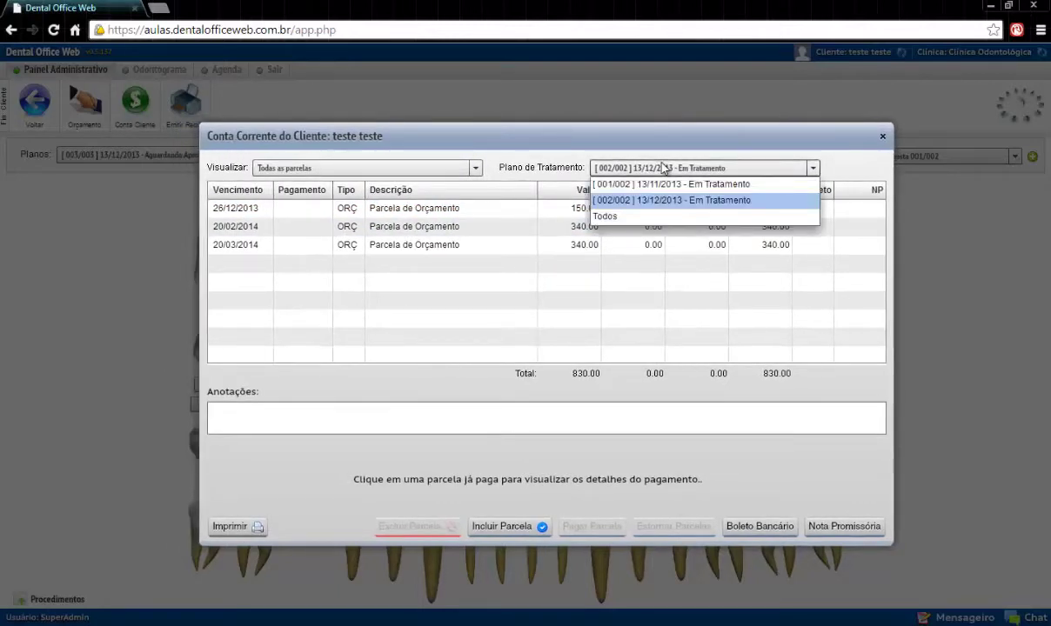
pyautogui.click(663, 167)
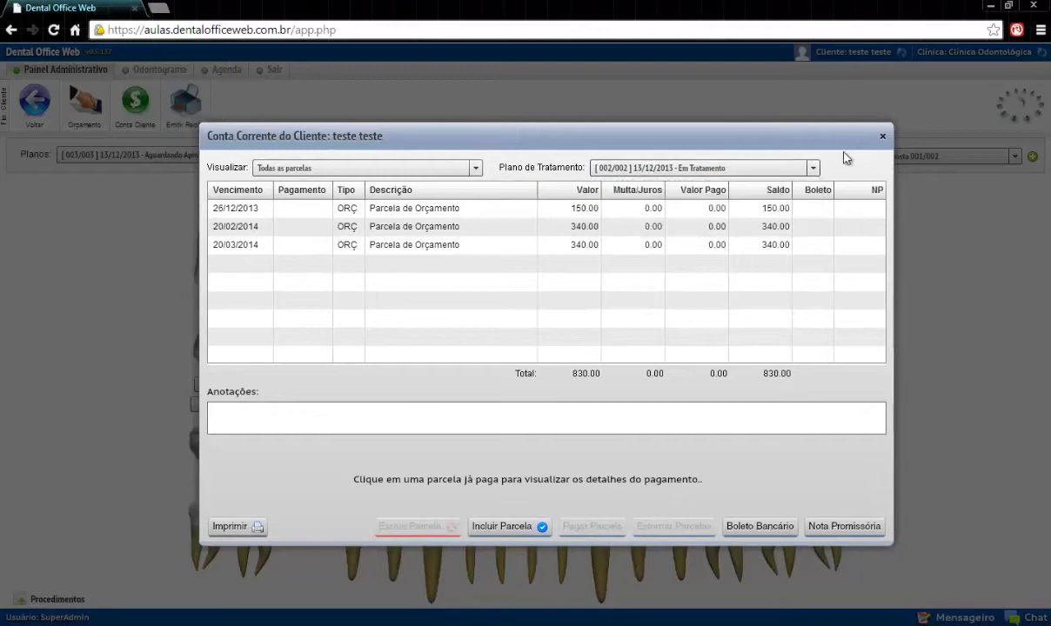
pyautogui.click(882, 137)
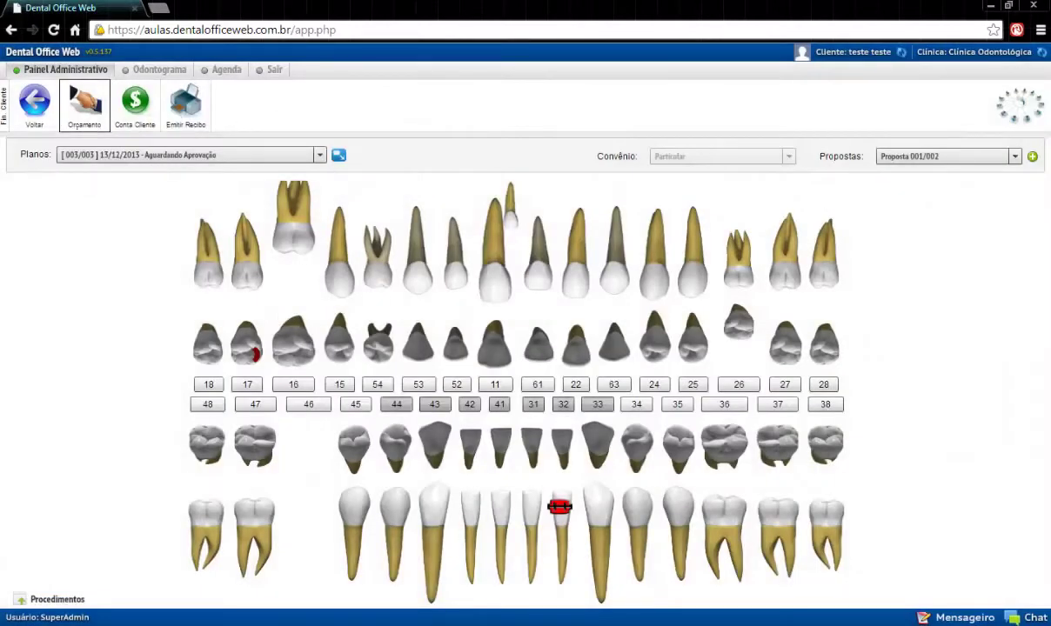
# Reopen the budget, remove its approval, and delete Proposta 002/002.
pyautogui.click(85, 106)
pyautogui.click(174, 333)
pyautogui.click(173, 334)
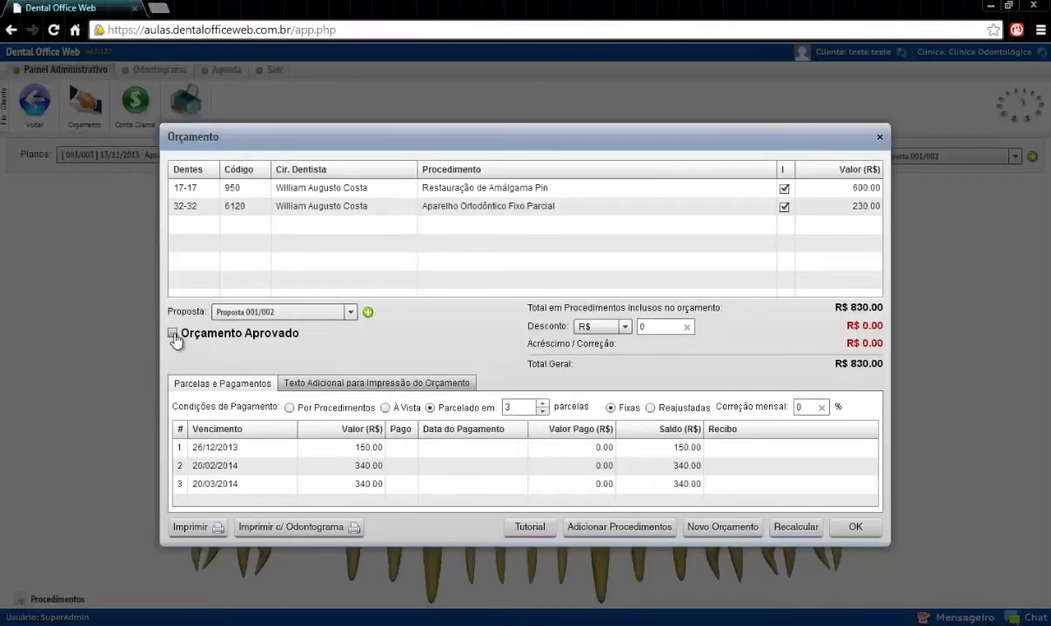
pyautogui.click(332, 315)
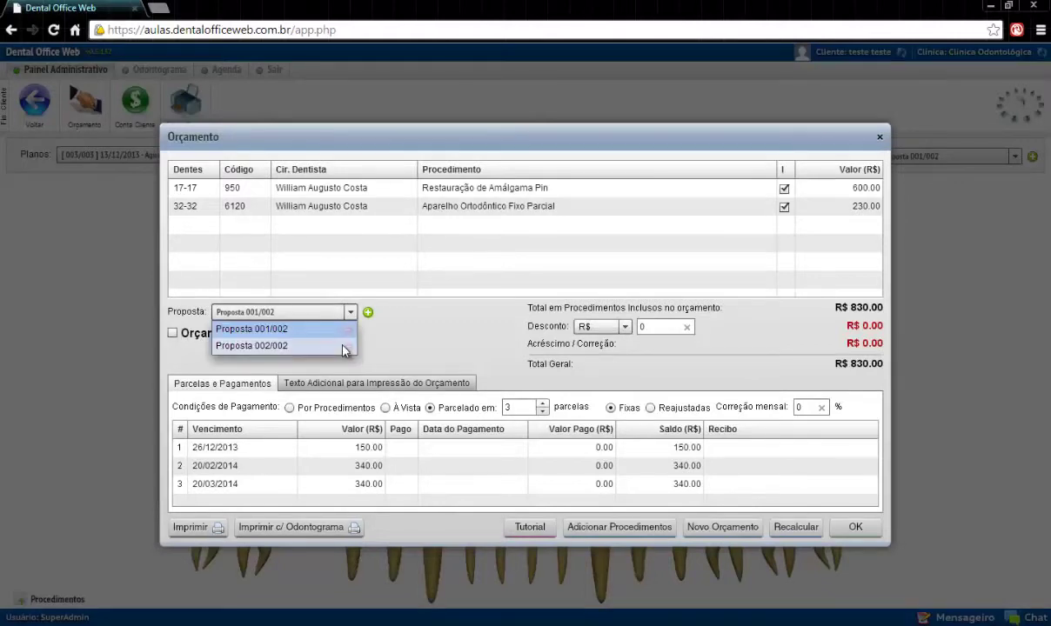
pyautogui.click(348, 348)
pyautogui.click(479, 354)
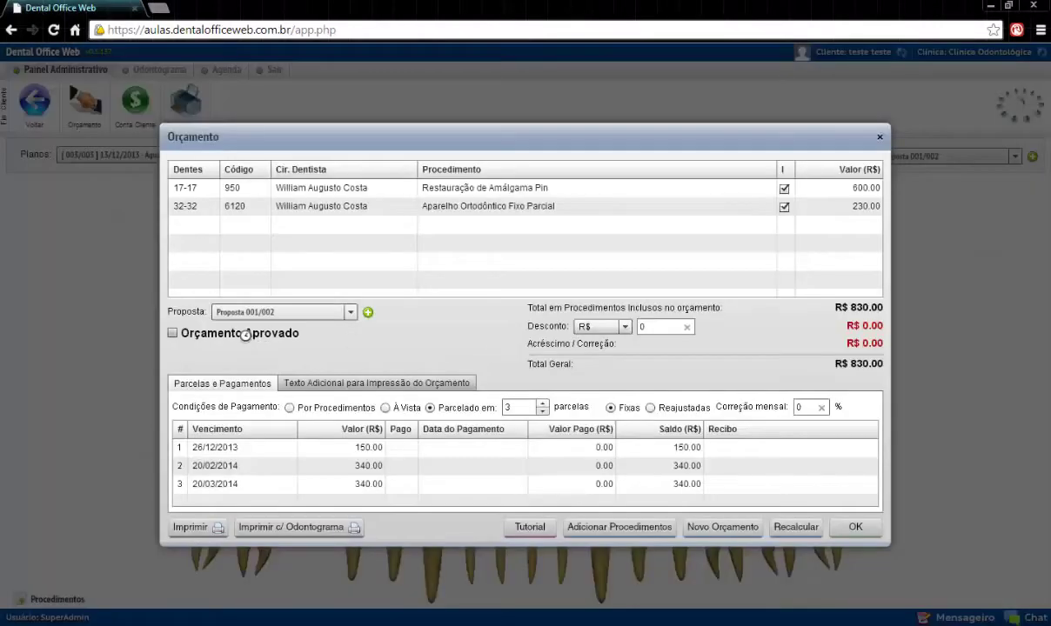
# Mark the budget as approved again and save it.
pyautogui.click(200, 336)
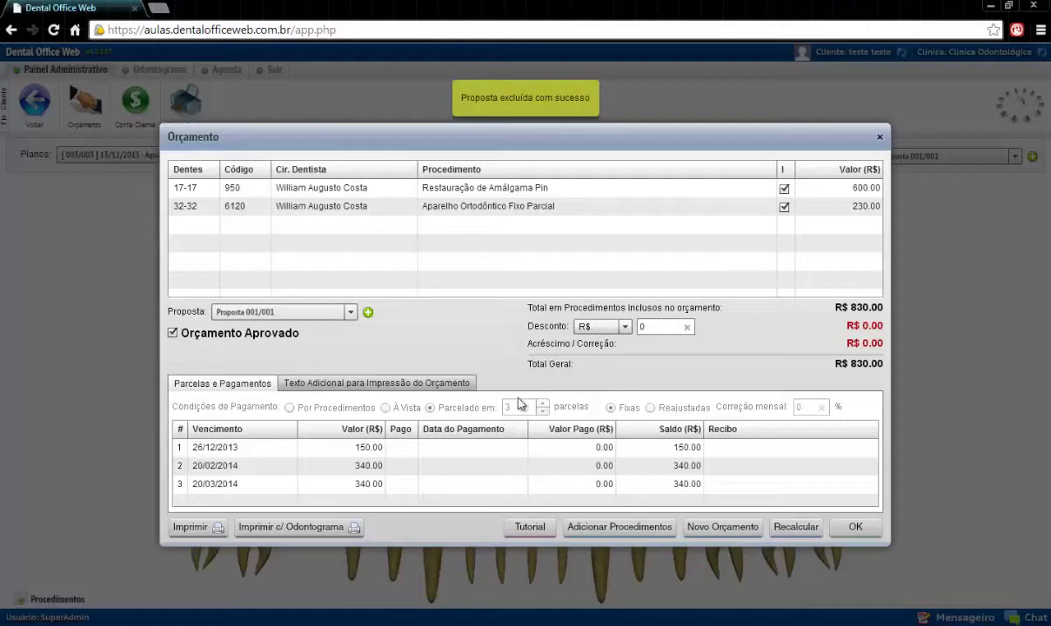
pyautogui.click(849, 528)
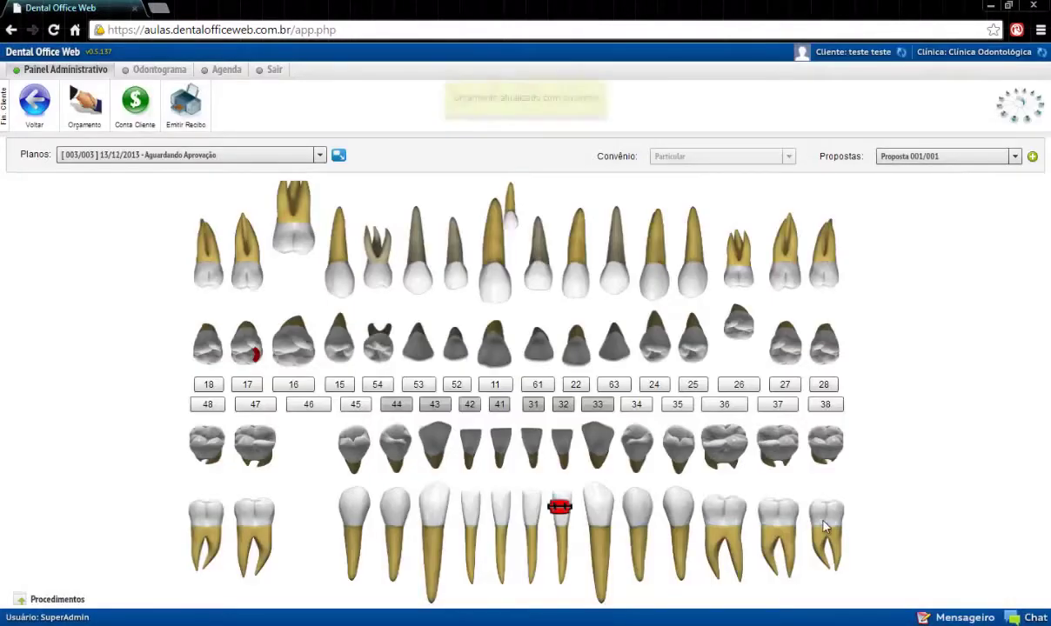
# Review the client's account installments for plan [ 002/002 ] of 13/12/2013, and switch back to showing all treatment plans.
pyautogui.click(141, 108)
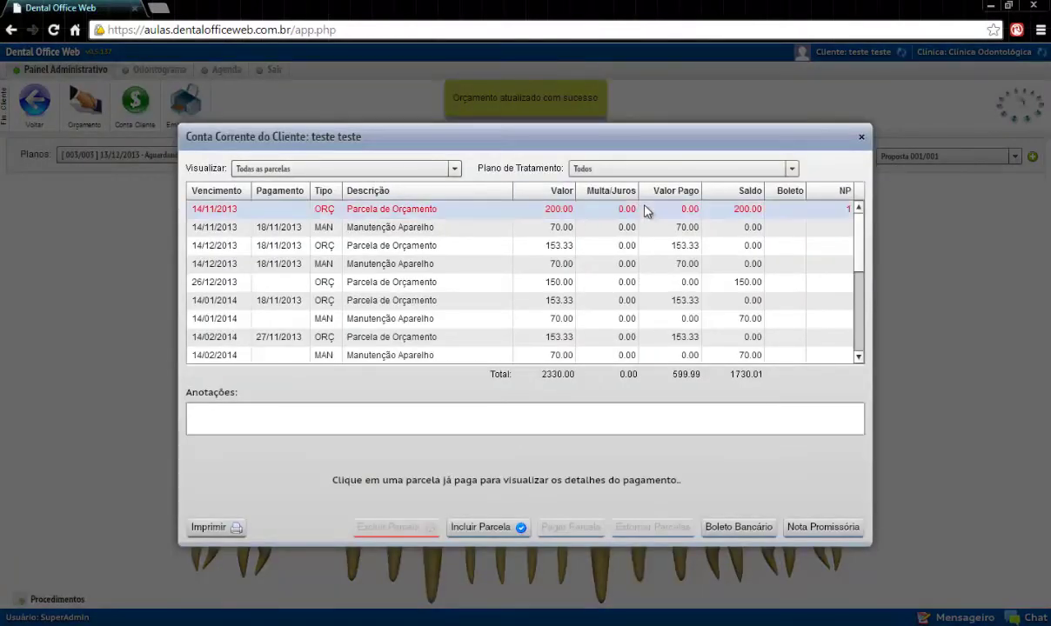
pyautogui.click(628, 169)
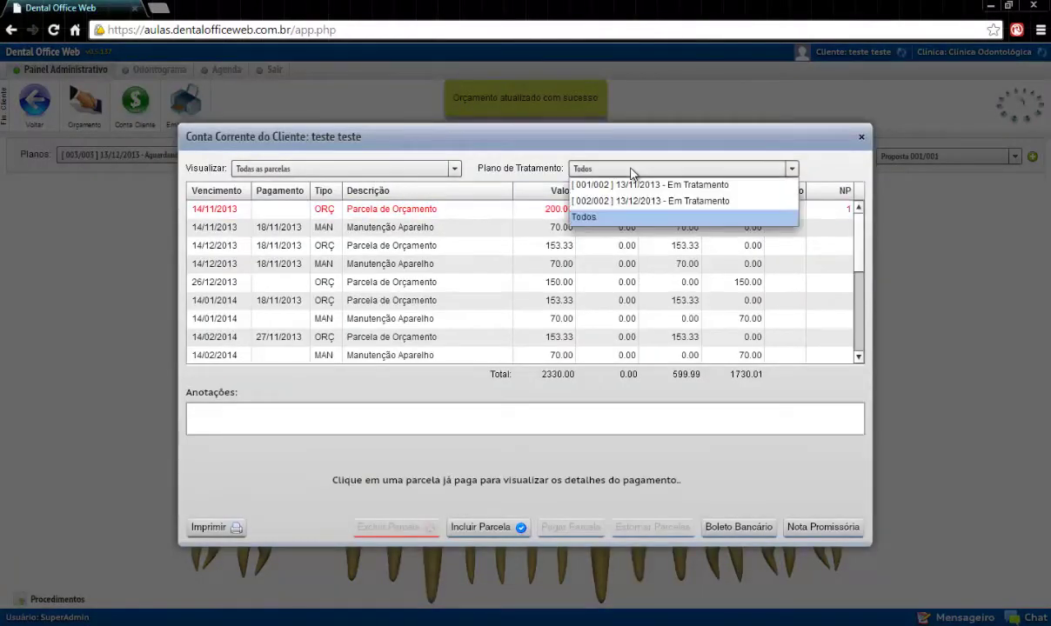
pyautogui.click(632, 201)
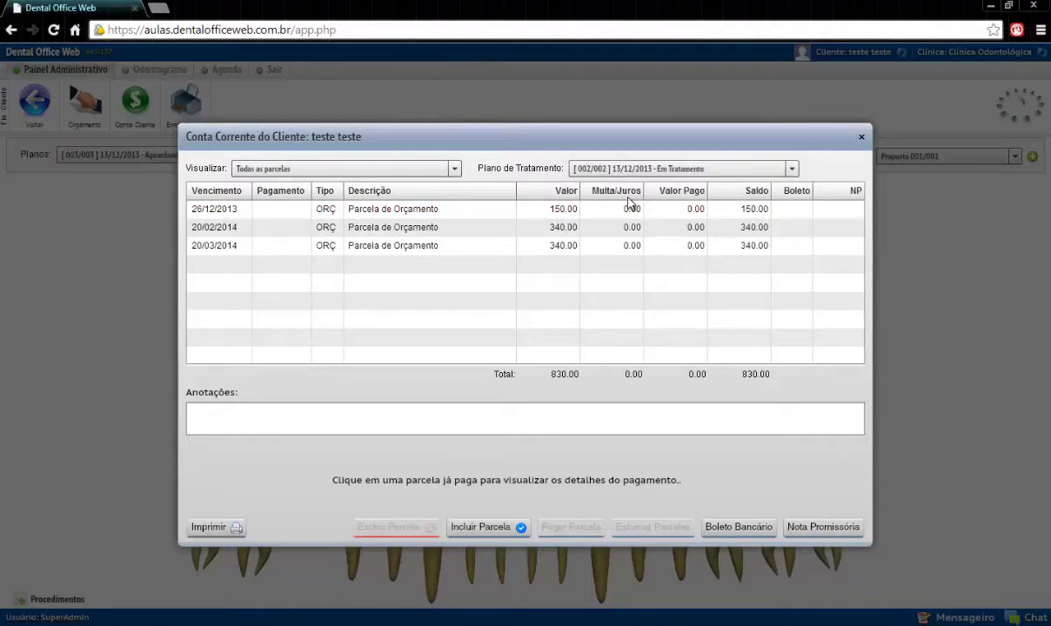
pyautogui.click(590, 172)
pyautogui.click(586, 214)
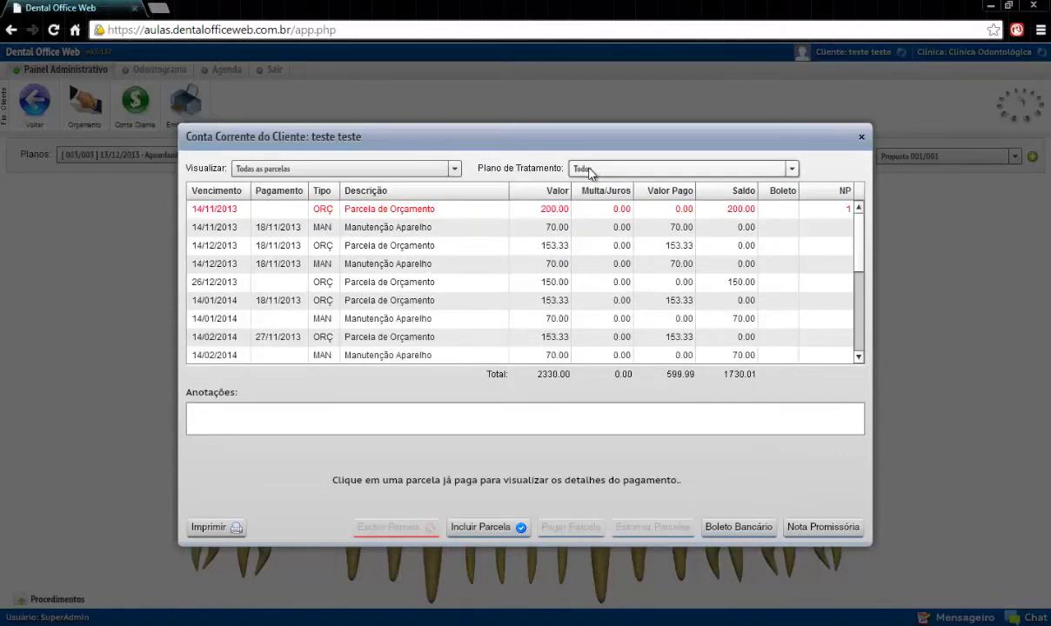
# Look through the installments of all plans and sort them by type.
pyautogui.moveTo(859, 242)
pyautogui.mouseDown()
pyautogui.moveTo(855, 317)
pyautogui.moveTo(865, 236)
pyautogui.mouseUp()
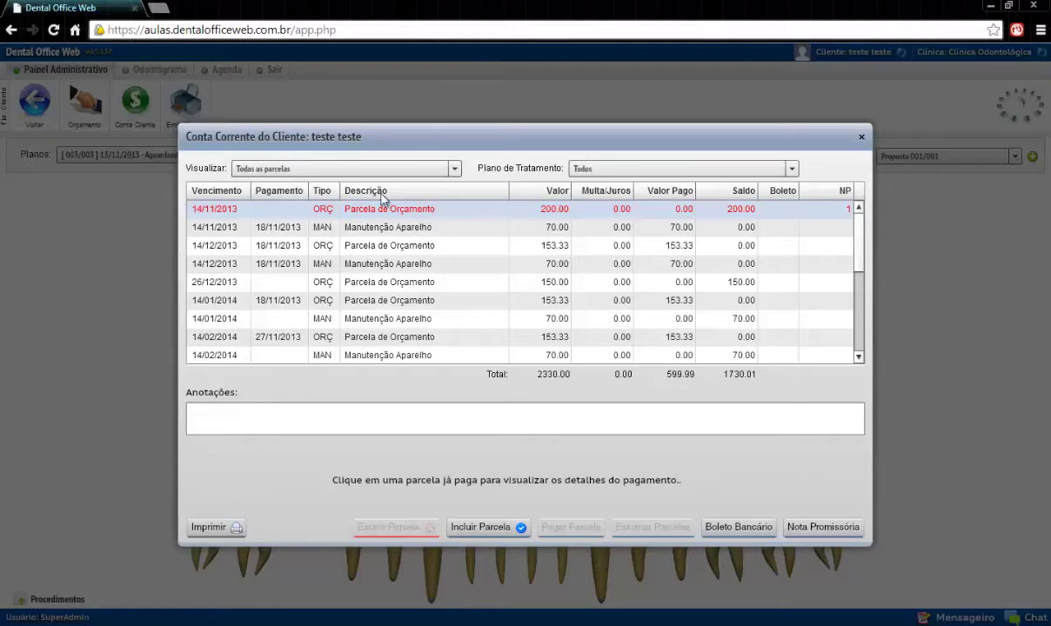
pyautogui.click(319, 191)
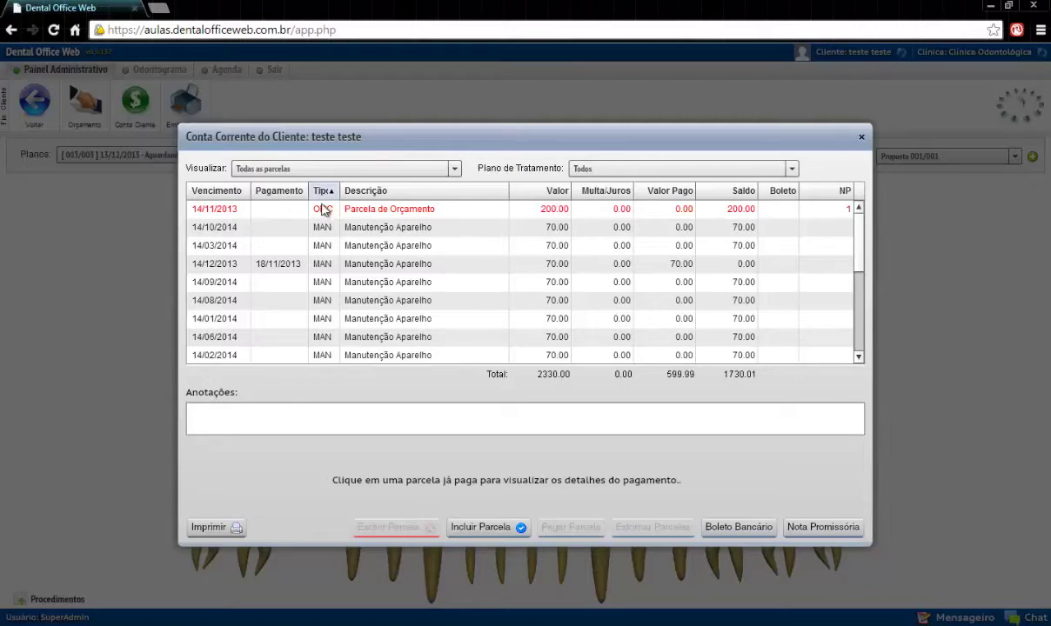
pyautogui.click(319, 208)
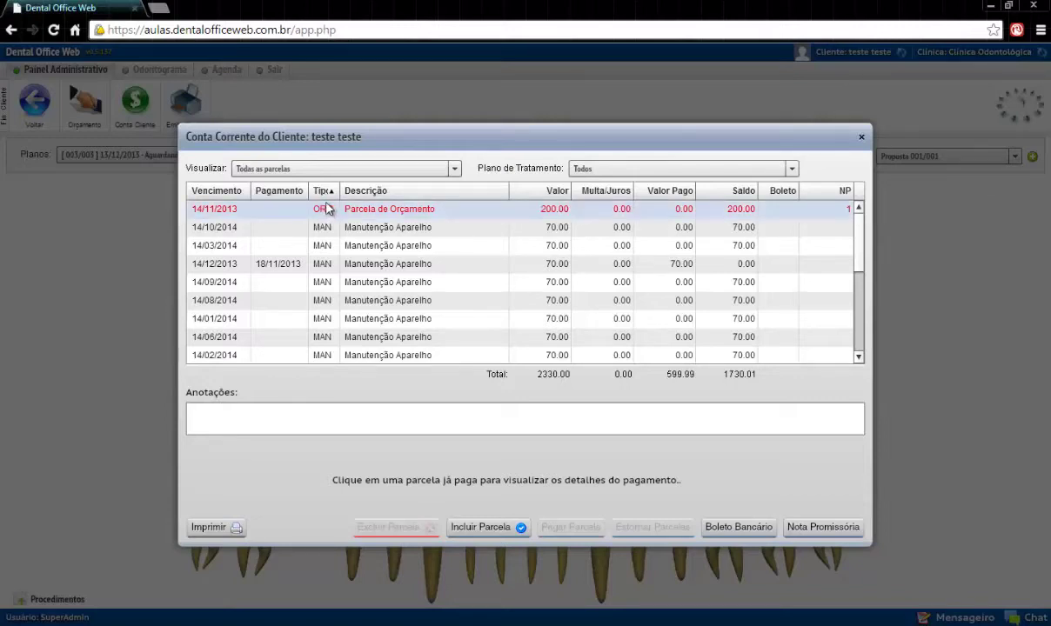
# Start adding an installment to the client's account and review the installment types, keeping Parcela de Manutenções.
pyautogui.click(504, 532)
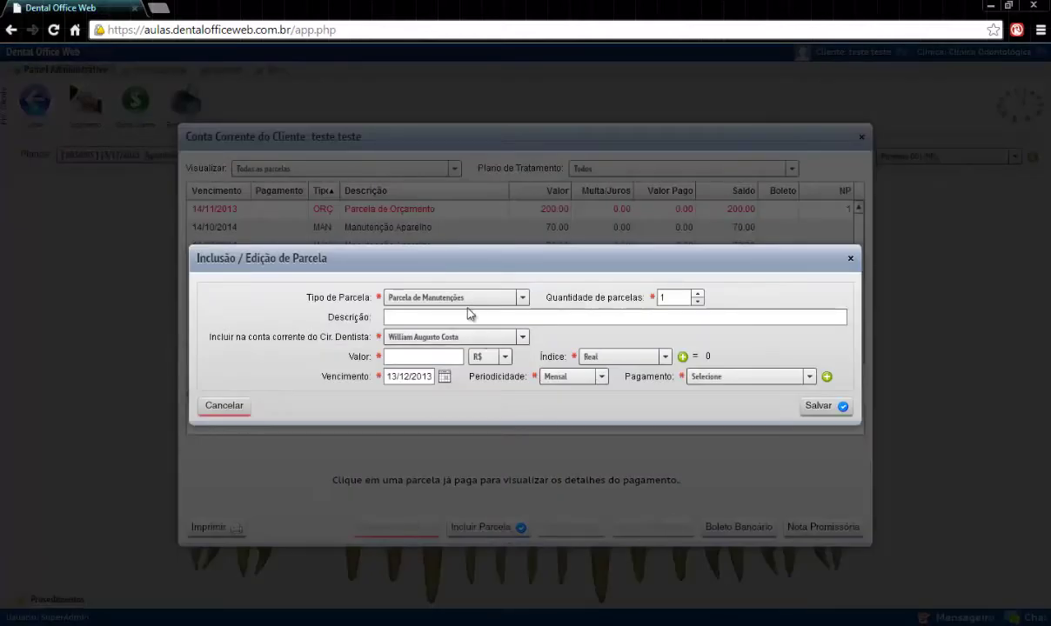
pyautogui.moveTo(437, 269); pyautogui.dragTo(428, 268)
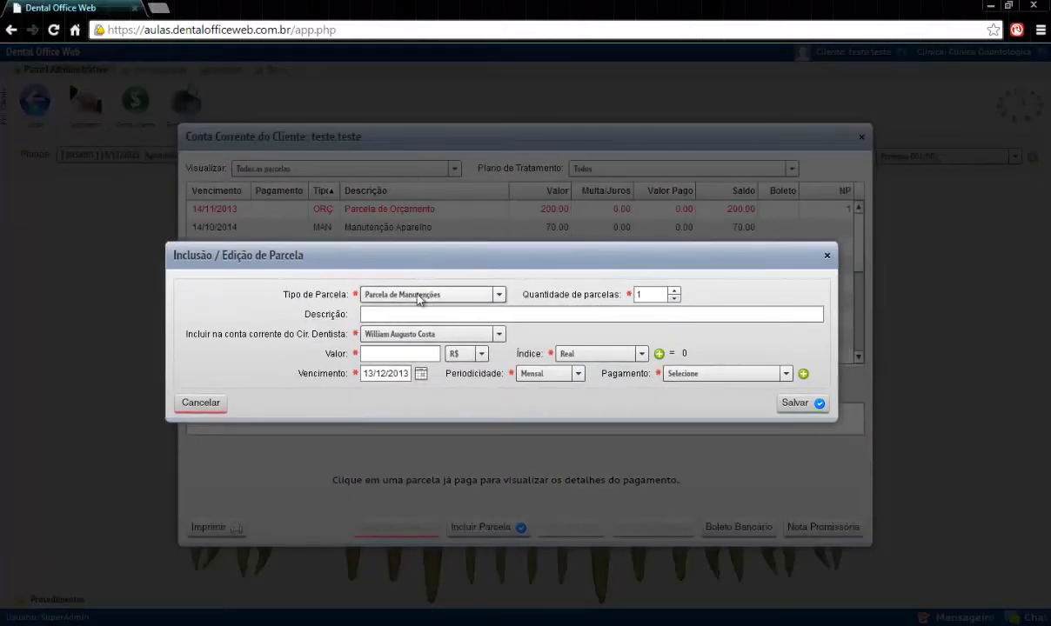
pyautogui.click(417, 296)
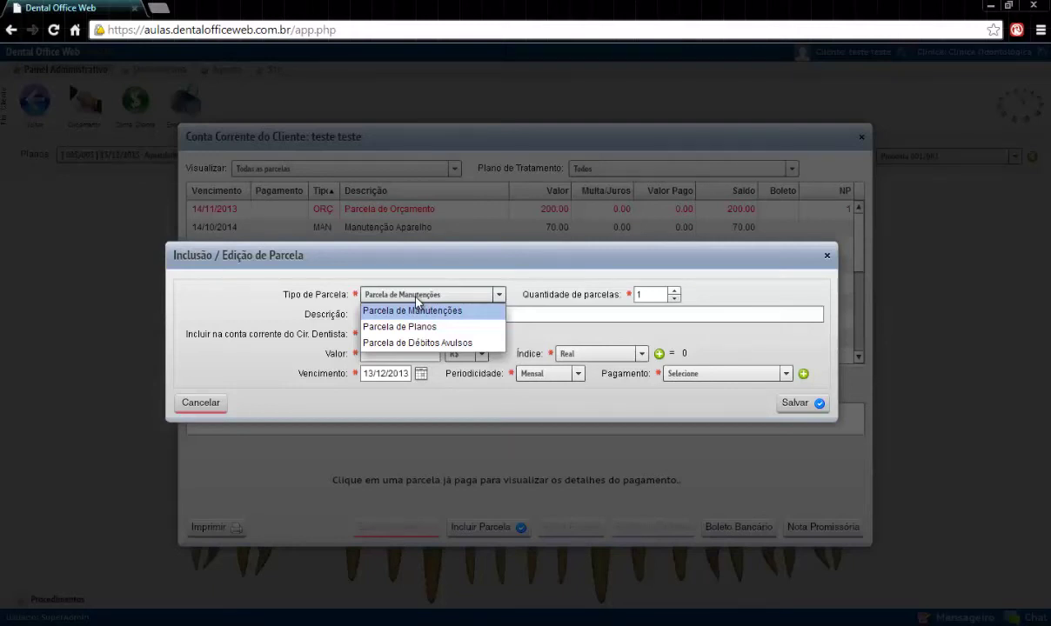
pyautogui.click(417, 300)
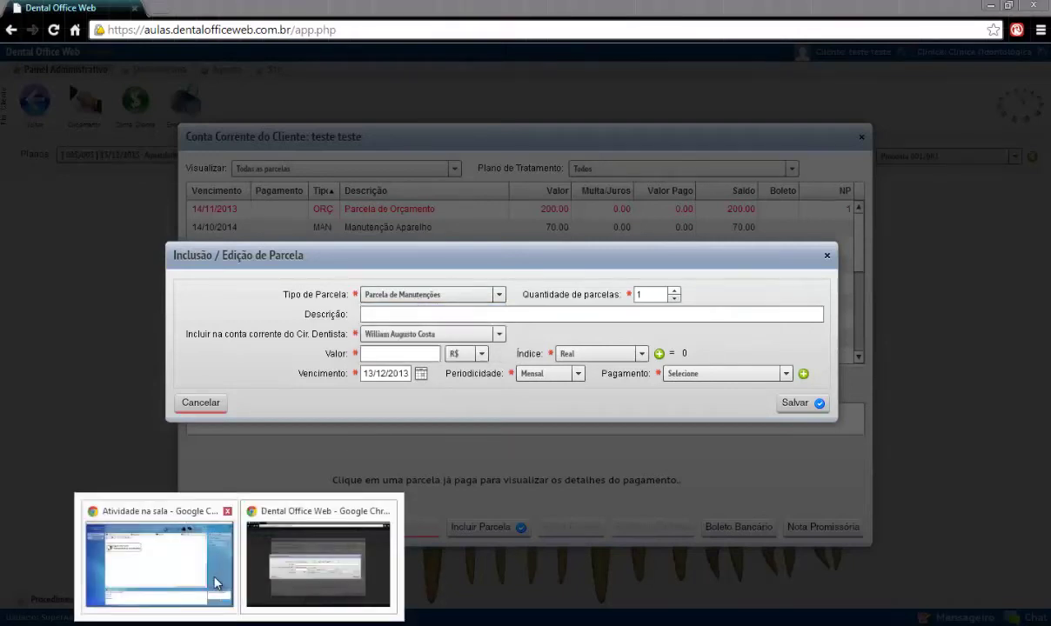
pyautogui.click(217, 582)
pyautogui.click(331, 578)
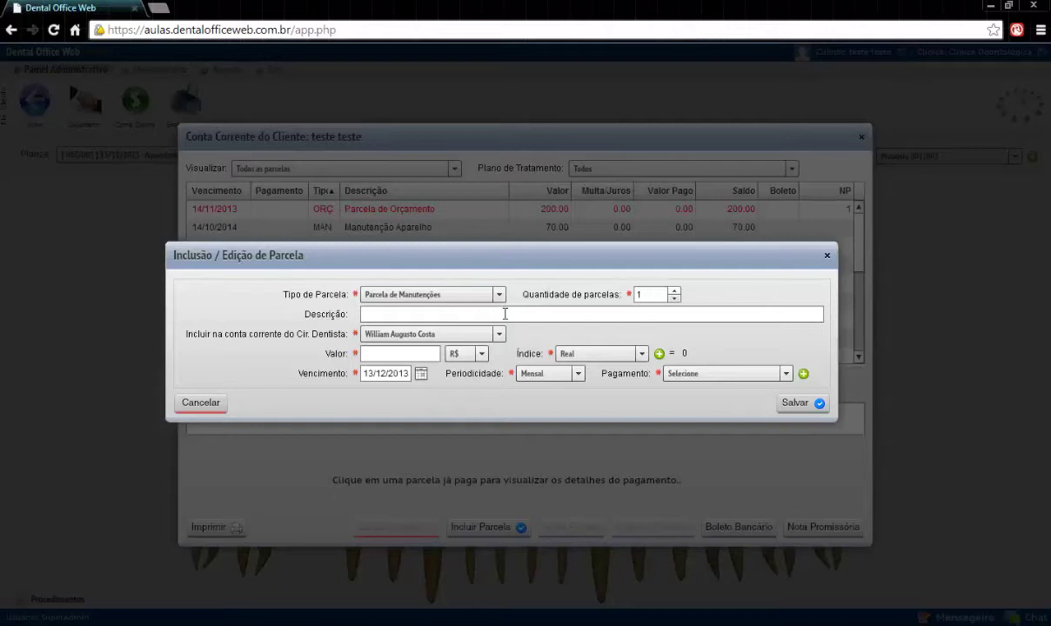
# Add 15 monthly maintenance installments of R$ 50 starting 13/12/2013, with Dinheiro as the payment method, and save them.
pyautogui.click(395, 354)
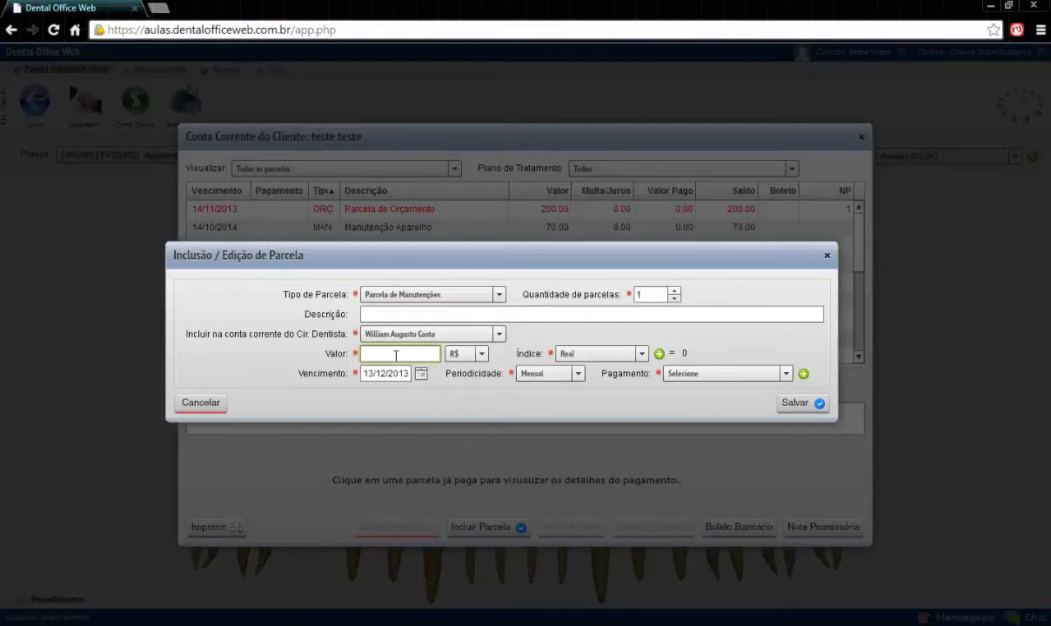
pyautogui.write('50')
pyautogui.click(647, 296)
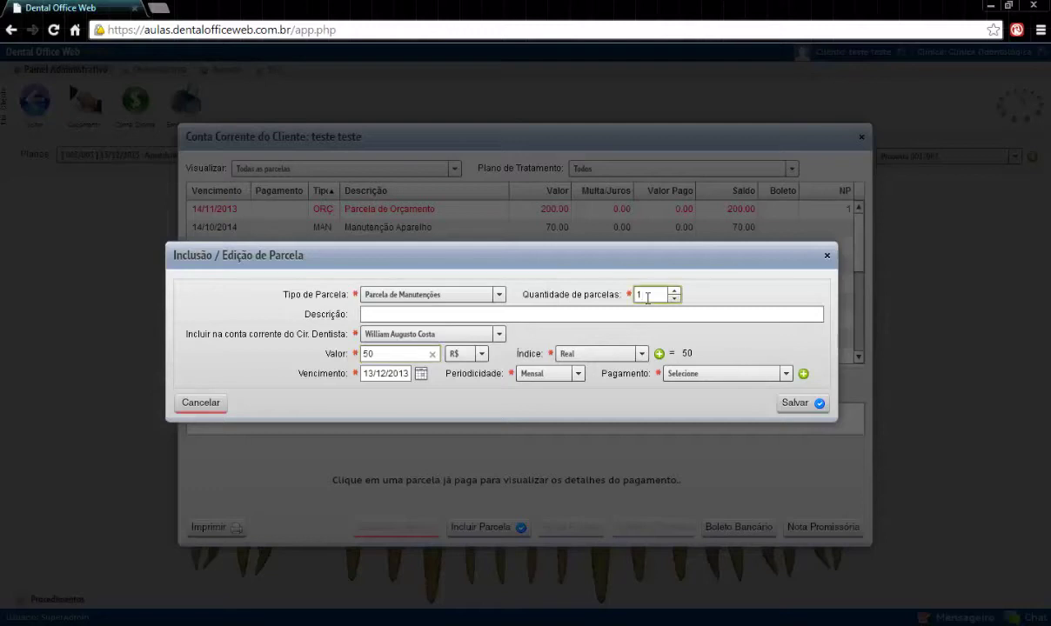
pyautogui.write('5')
pyautogui.click(574, 374)
pyautogui.click(704, 372)
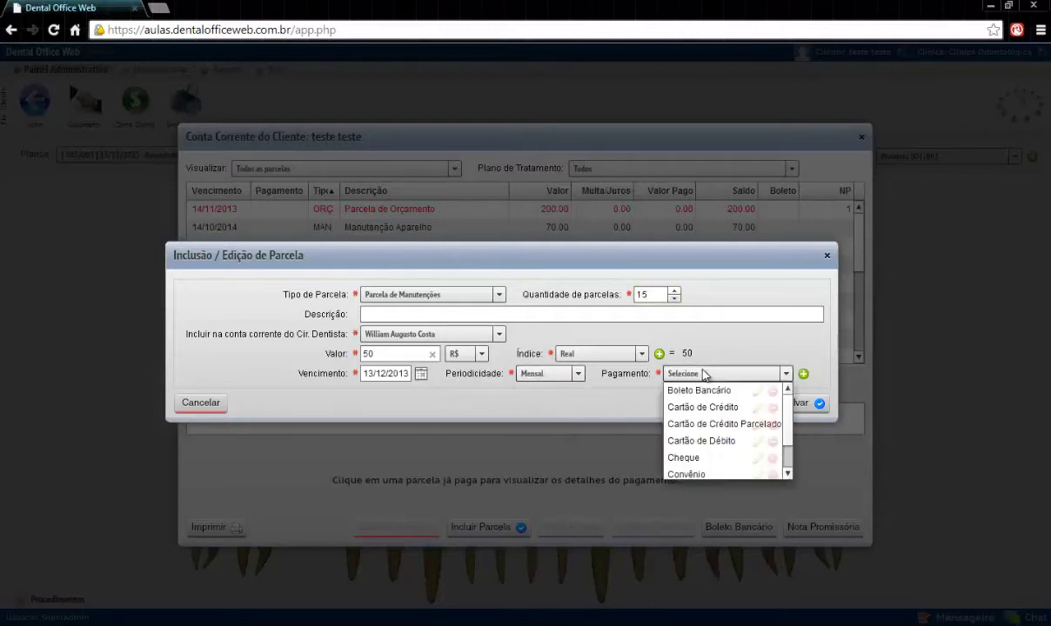
pyautogui.scroll(-1, 687, 466)
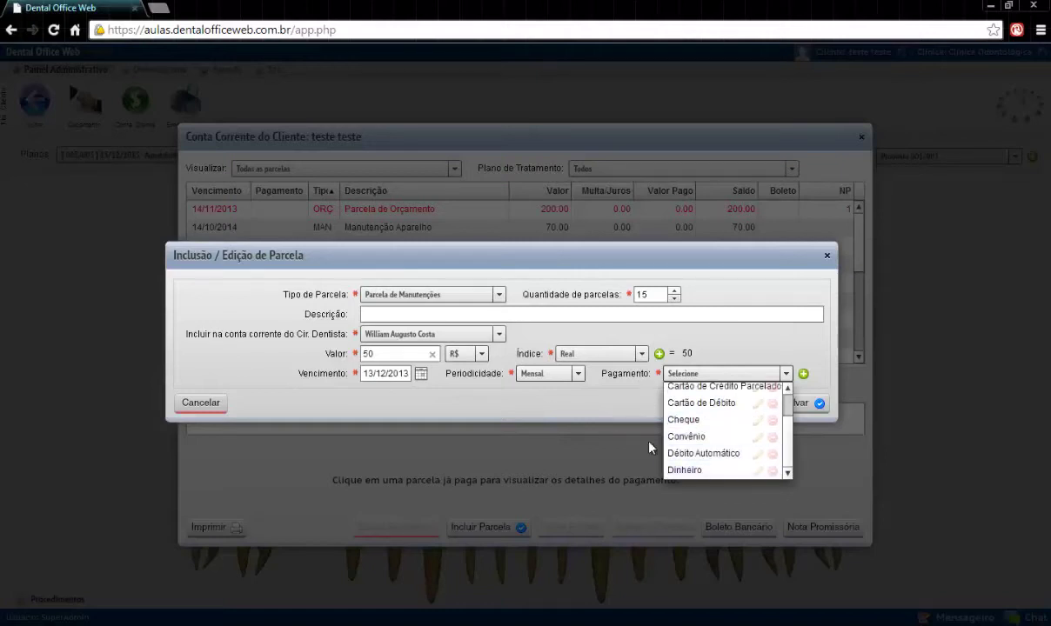
pyautogui.click(692, 469)
pyautogui.click(799, 402)
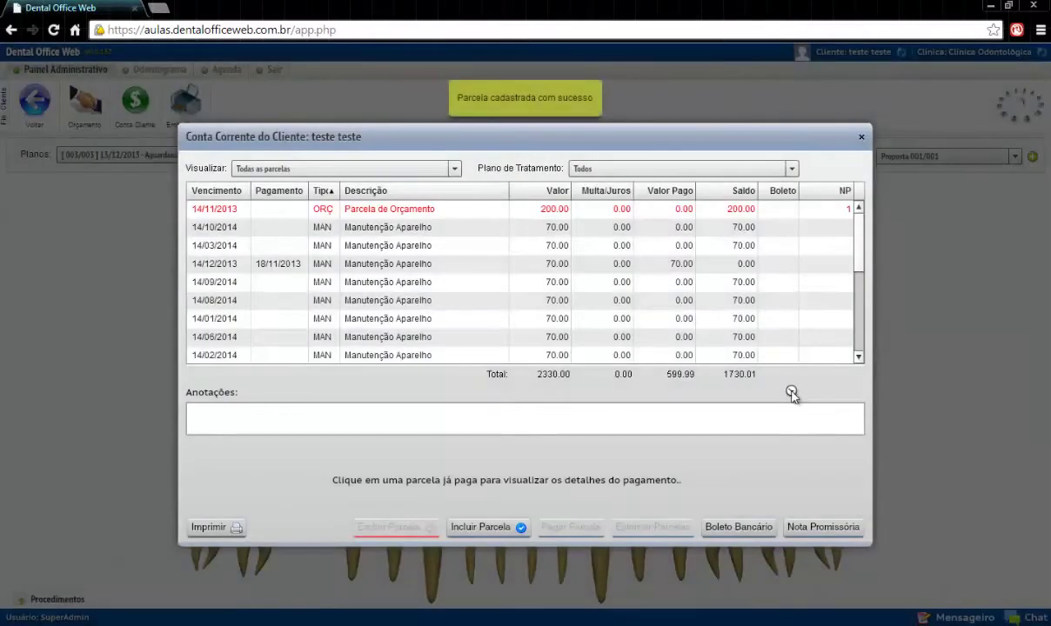
# Sort the client's installments by type and check the newly added 50.00 maintenance installments.
pyautogui.click(324, 193)
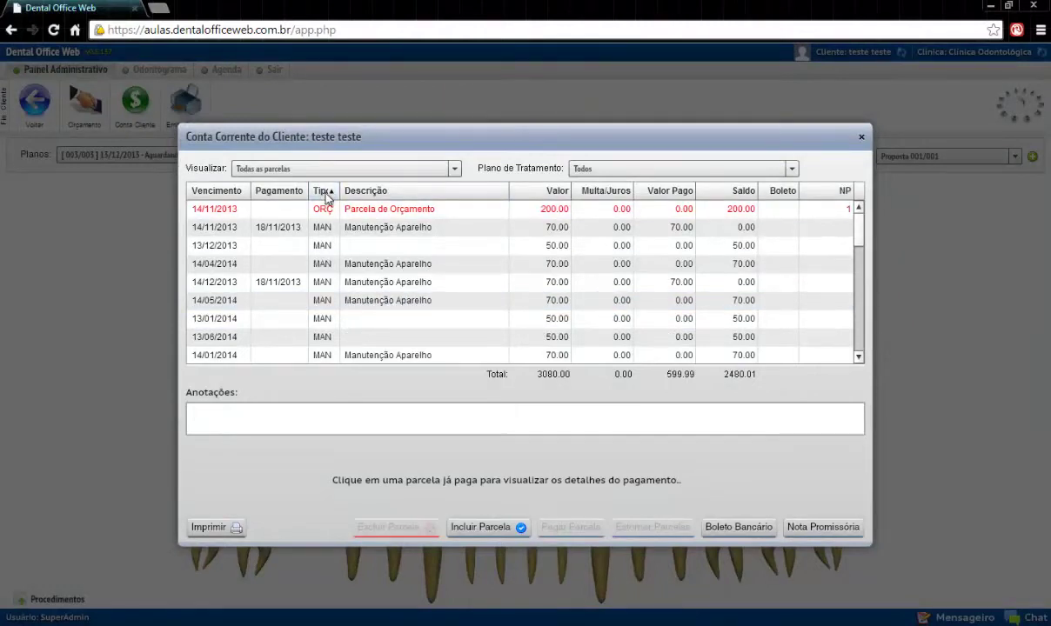
pyautogui.click(525, 247)
pyautogui.click(540, 320)
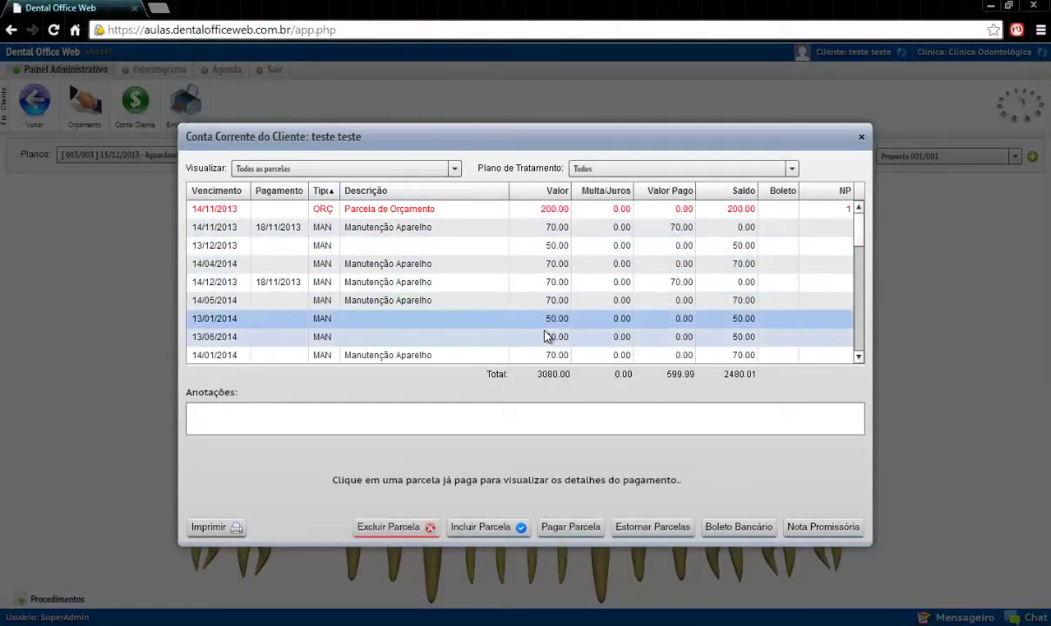
# Start paying the 50.00 maintenance installment due 13/12/2013 and set its payment method to Dinheiro.
pyautogui.click(536, 249)
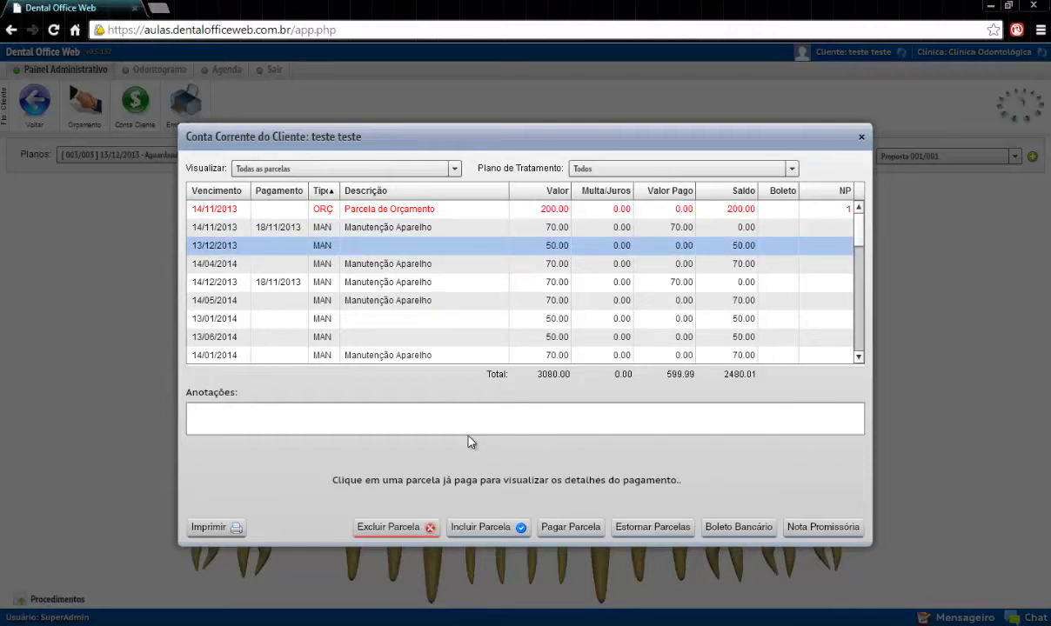
pyautogui.click(567, 534)
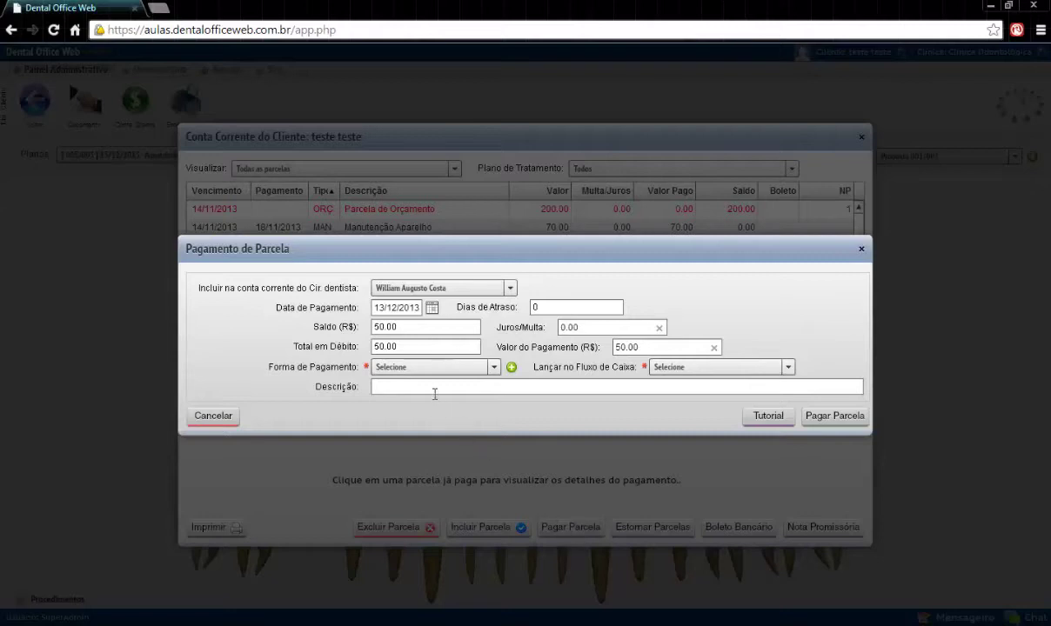
pyautogui.click(605, 327)
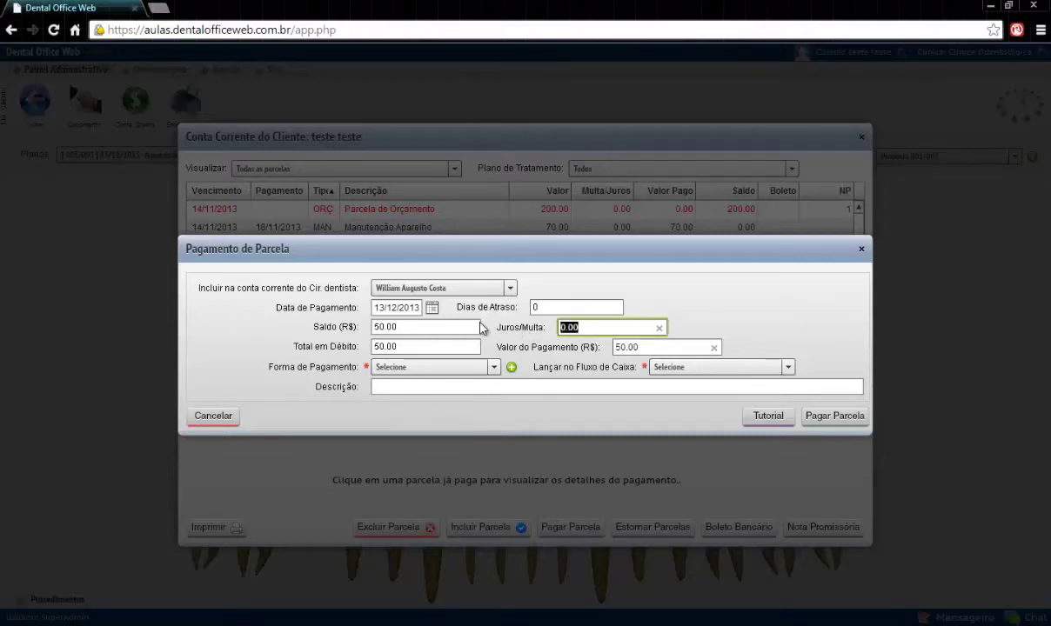
pyautogui.click(418, 367)
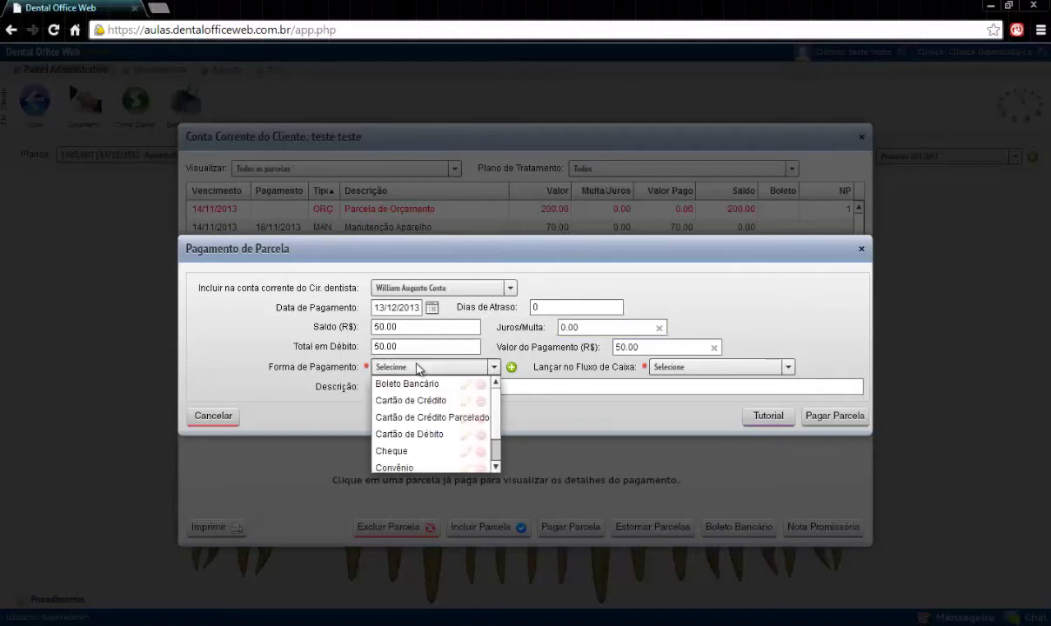
pyautogui.click(420, 367)
pyautogui.click(418, 367)
pyautogui.click(431, 367)
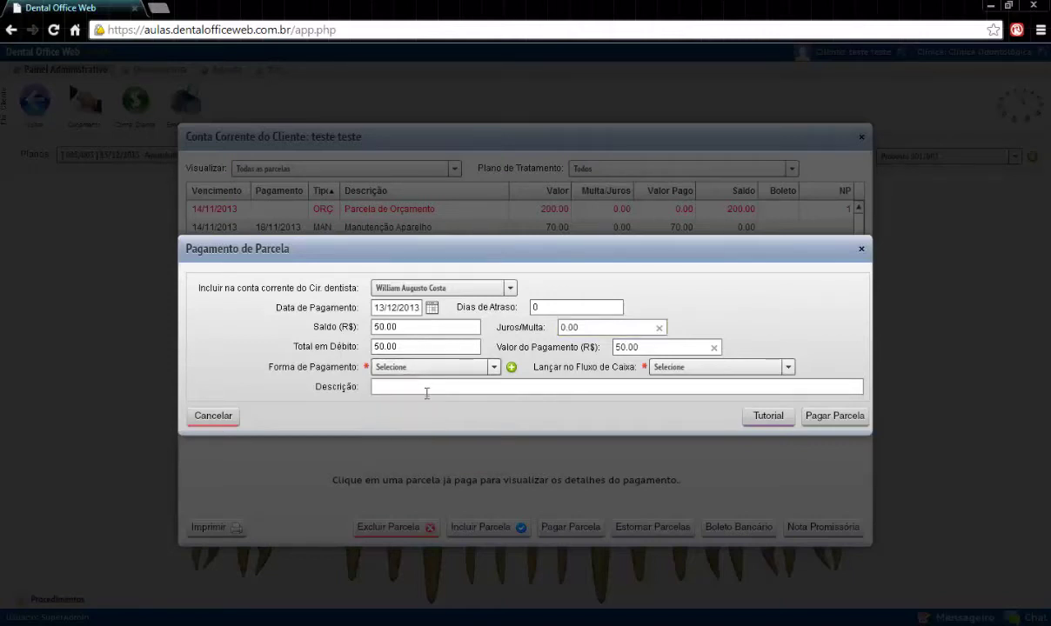
pyautogui.click(450, 369)
pyautogui.scroll(-2, 468, 404)
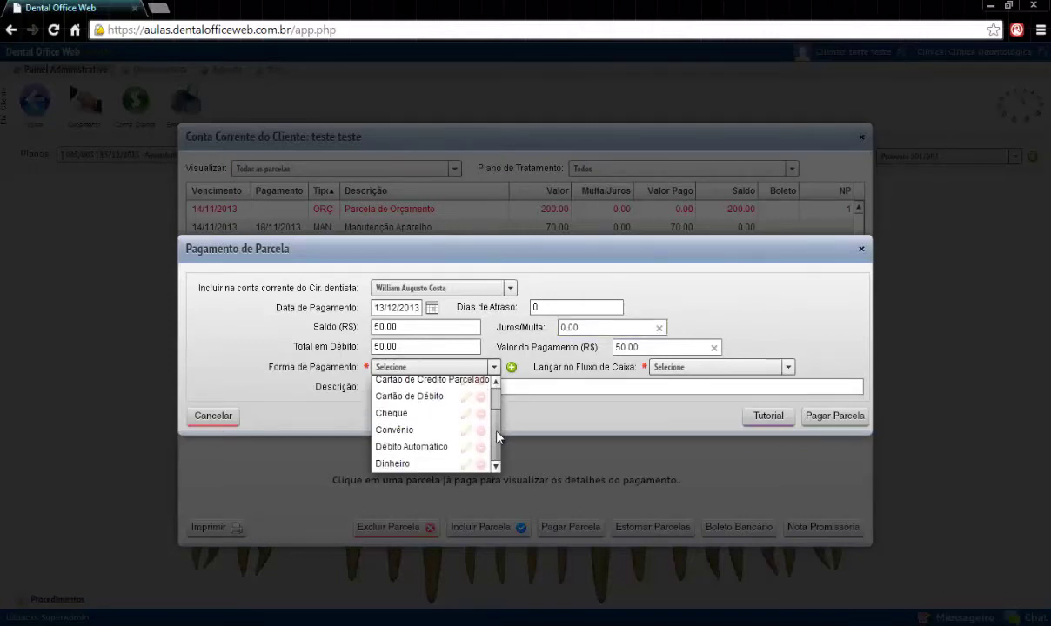
pyautogui.click(406, 463)
# Examine the payment fields for Cartão de Débito and Cheque, and return the payment method to Dinheiro.
pyautogui.click(409, 367)
pyautogui.click(404, 397)
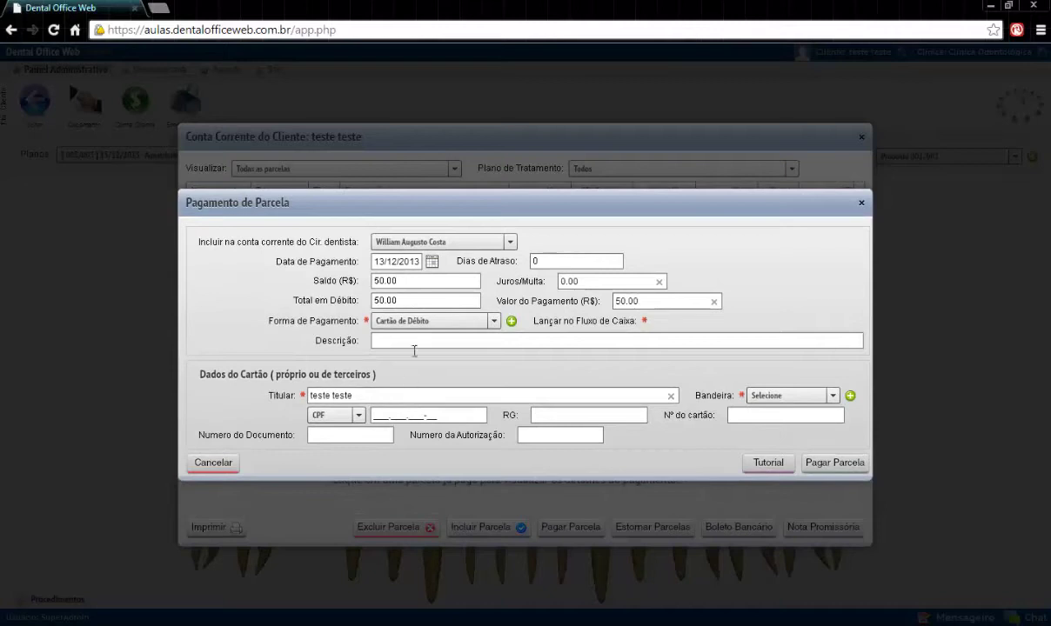
pyautogui.click(399, 321)
pyautogui.click(392, 367)
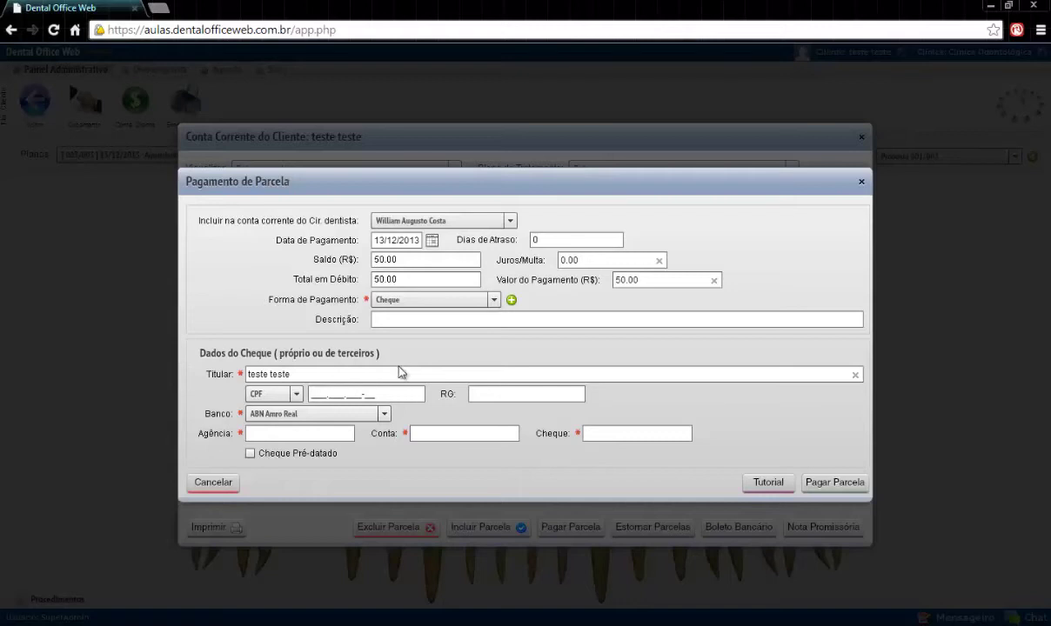
pyautogui.click(409, 299)
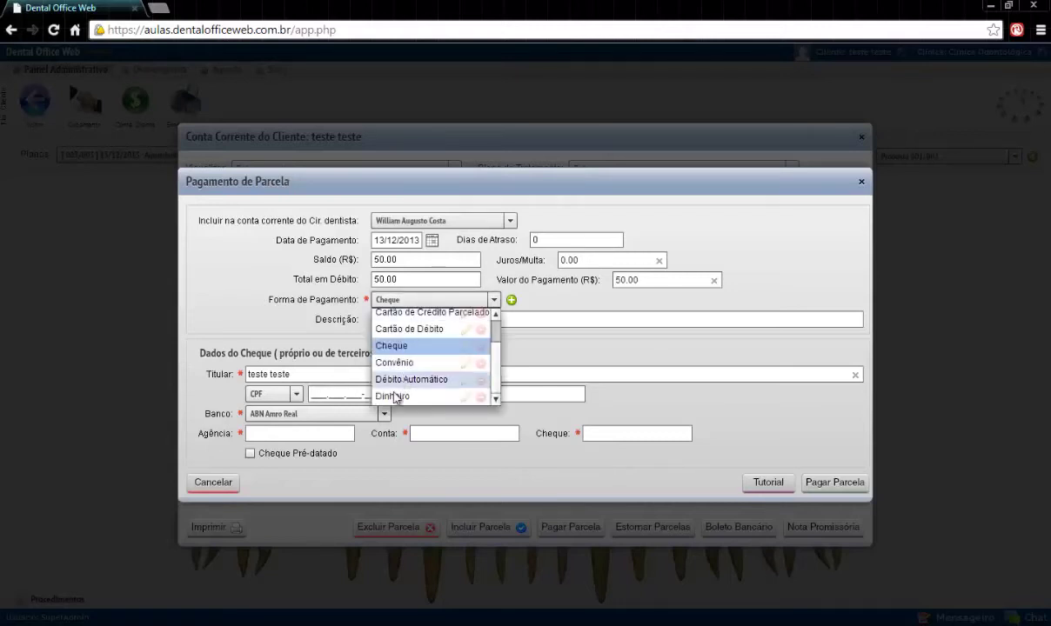
pyautogui.click(393, 397)
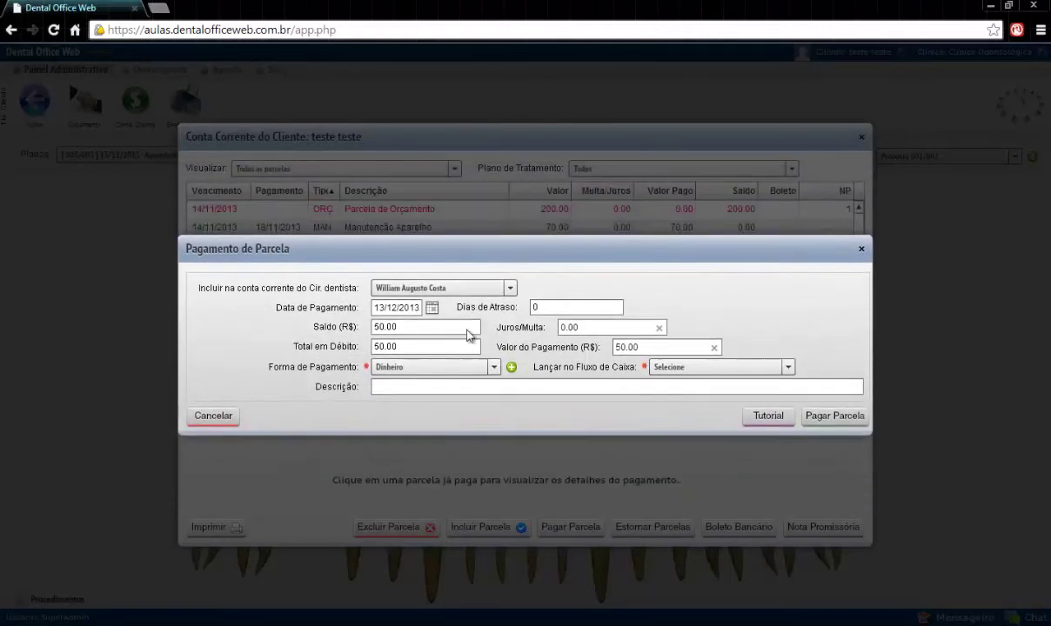
# Post the payment to Fluxo de Caixa Geral and pay the installment.
pyautogui.click(671, 369)
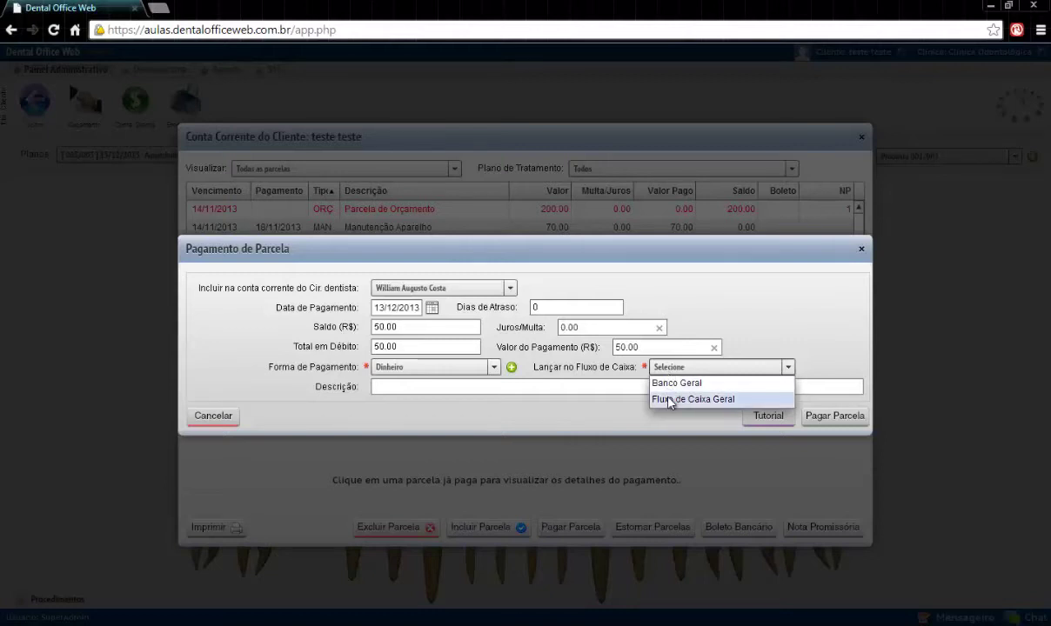
pyautogui.click(668, 401)
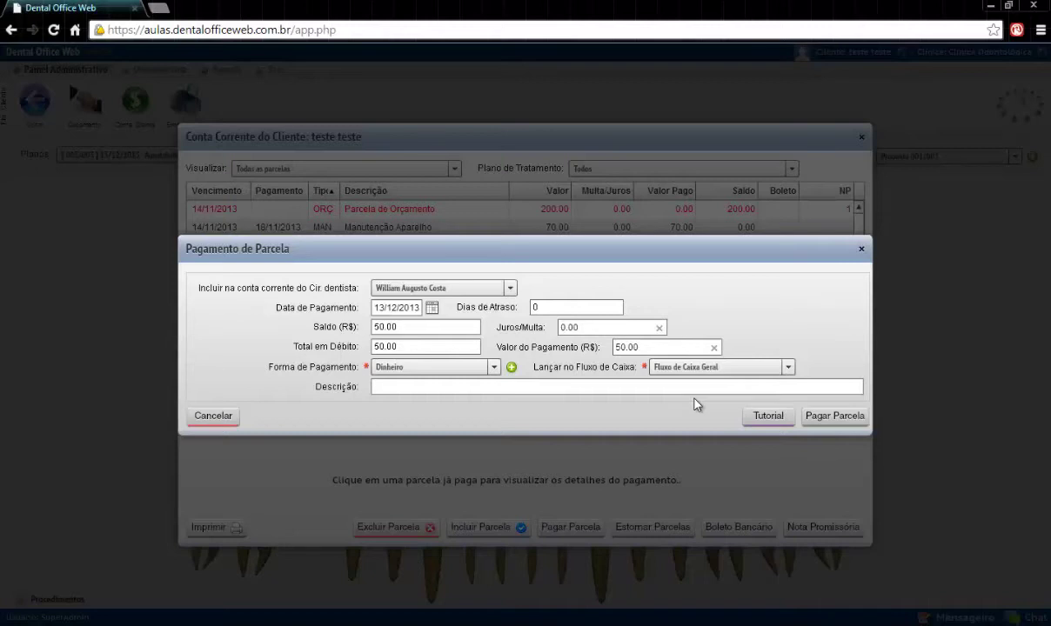
pyautogui.click(818, 418)
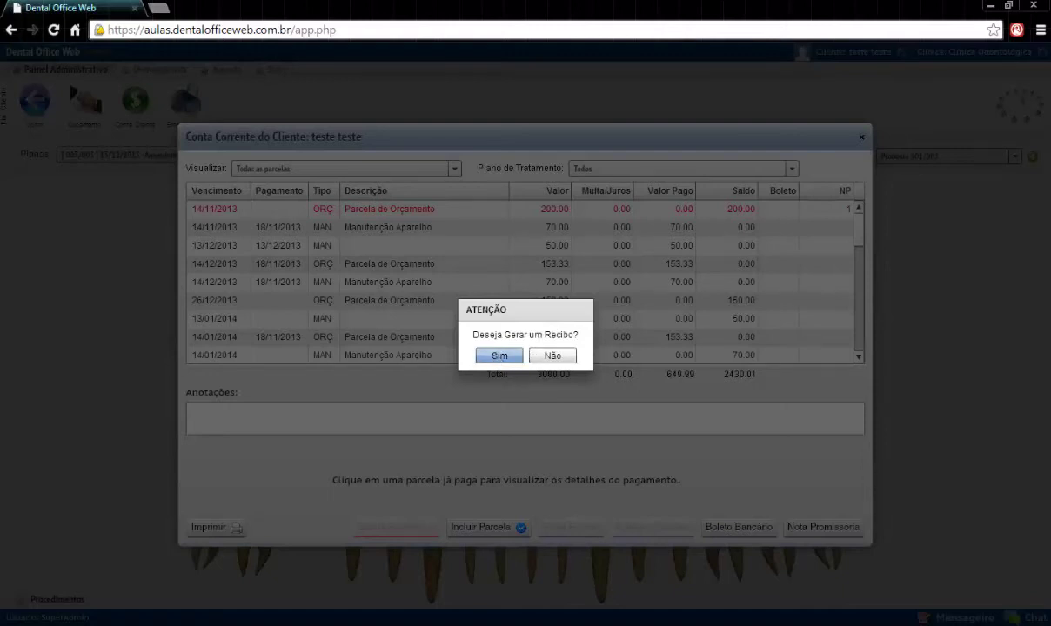
# View the payment's receipt form, close it without printing, and examine the payment details of the installment due 13/12/2013.
pyautogui.click(497, 355)
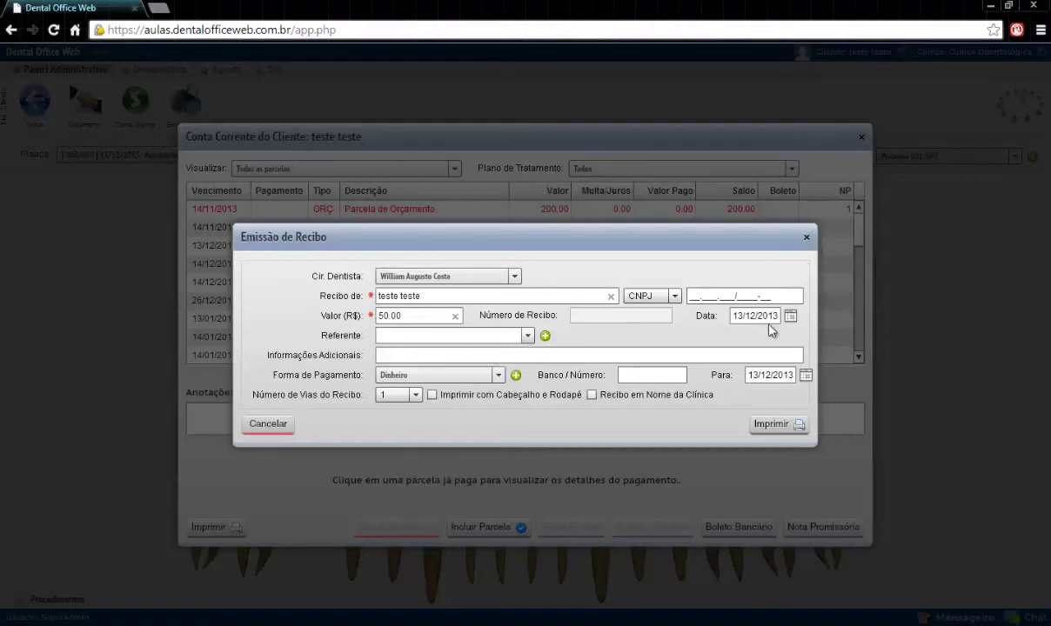
pyautogui.click(806, 238)
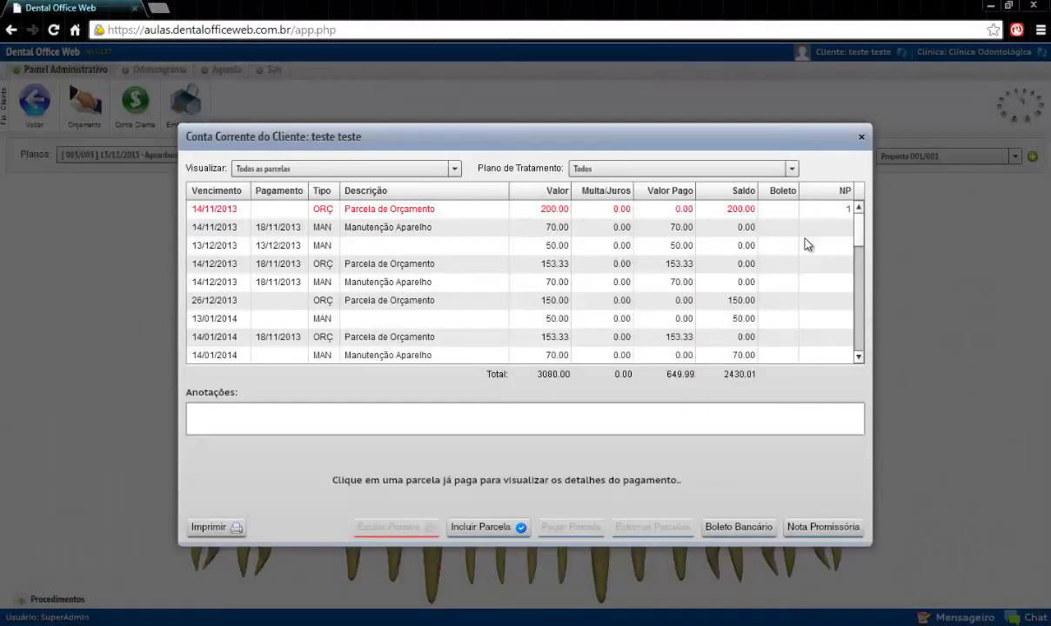
pyautogui.click(369, 249)
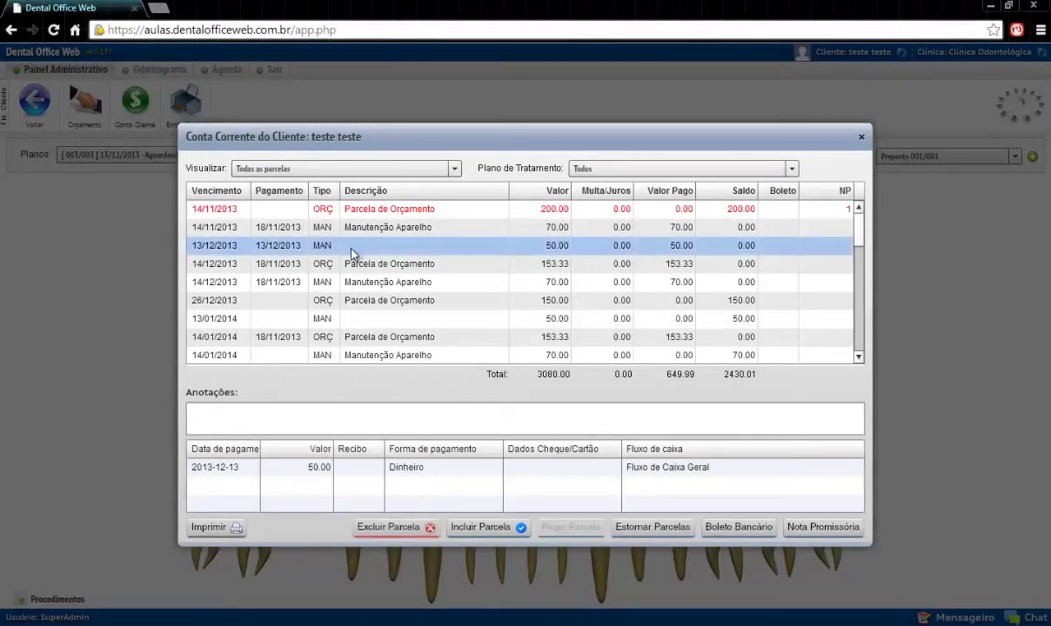
pyautogui.click(268, 249)
# Reverse the payment of the Manutenção Aparelho installment due 14/12/2013.
pyautogui.click(290, 283)
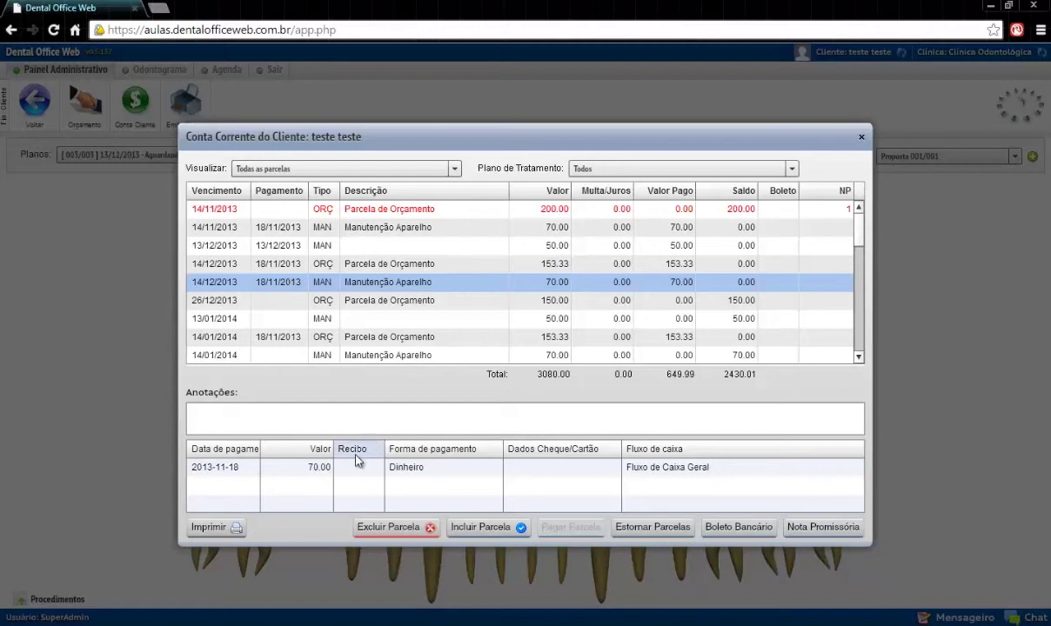
pyautogui.click(636, 529)
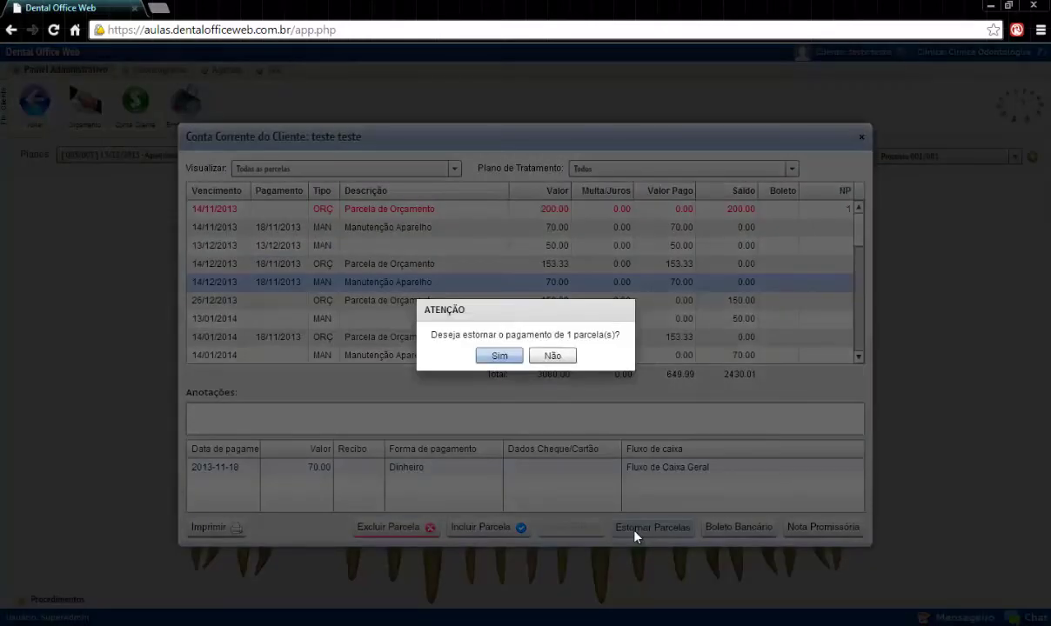
pyautogui.click(496, 355)
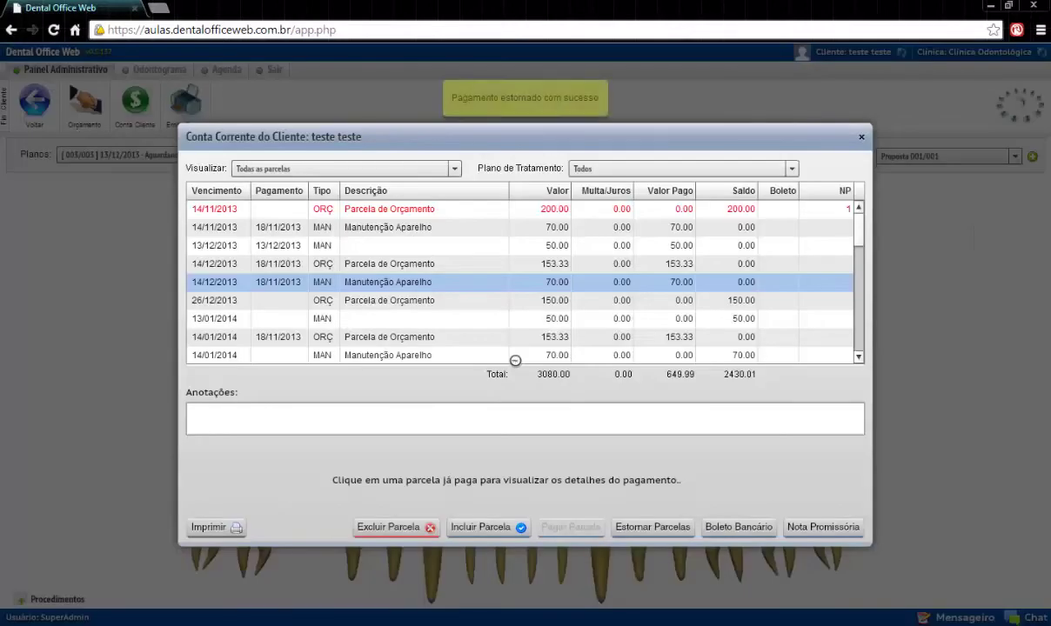
pyautogui.click(362, 289)
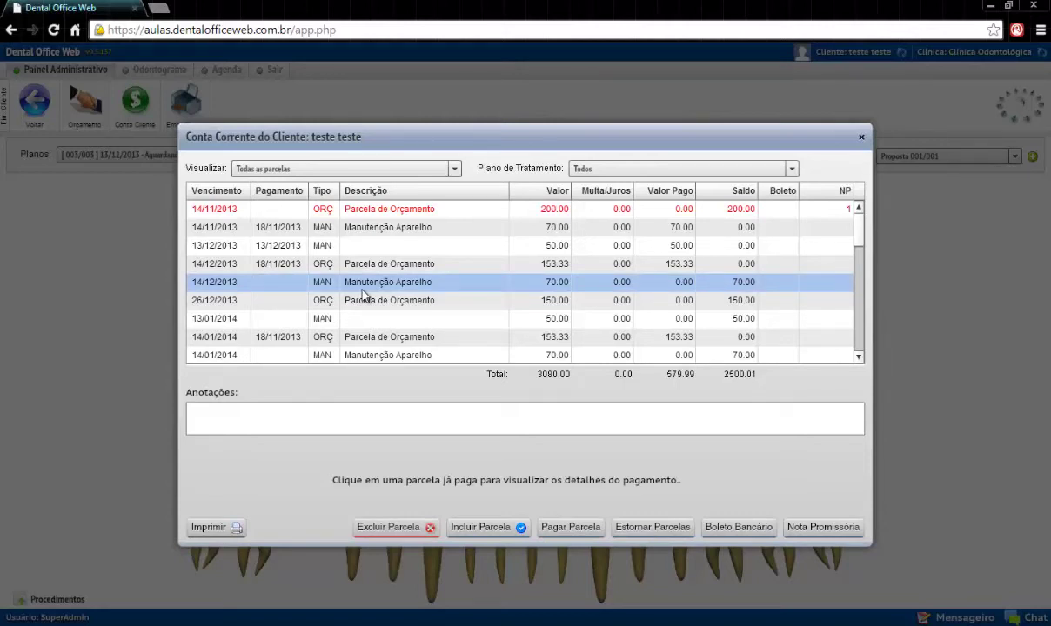
# Select the budget installment due 26/12/2013 and enter the note "teste" in the account's annotations.
pyautogui.click(364, 301)
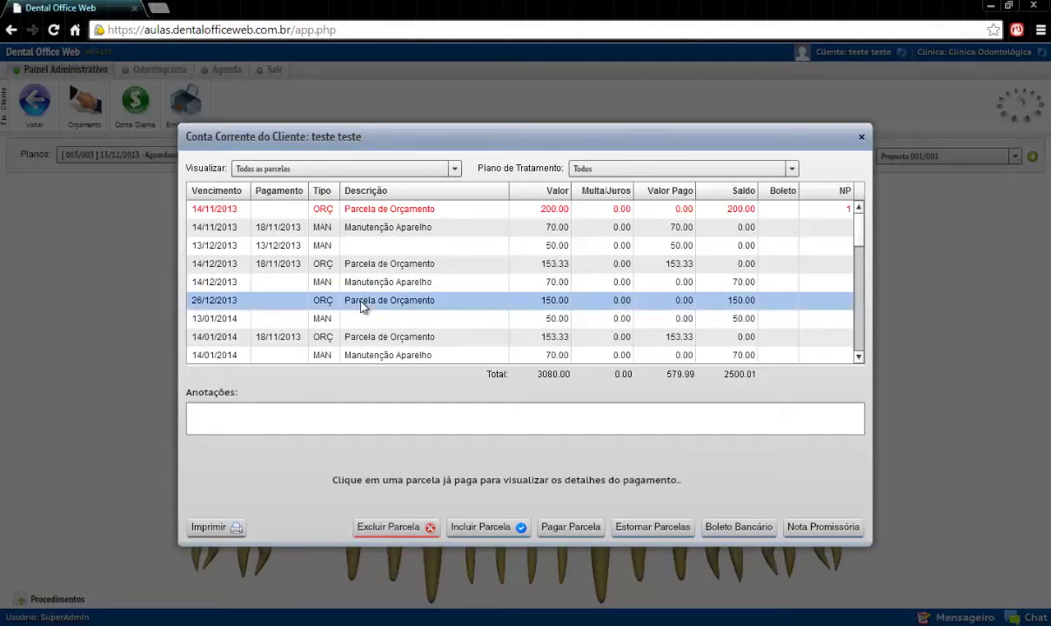
pyautogui.click(366, 294)
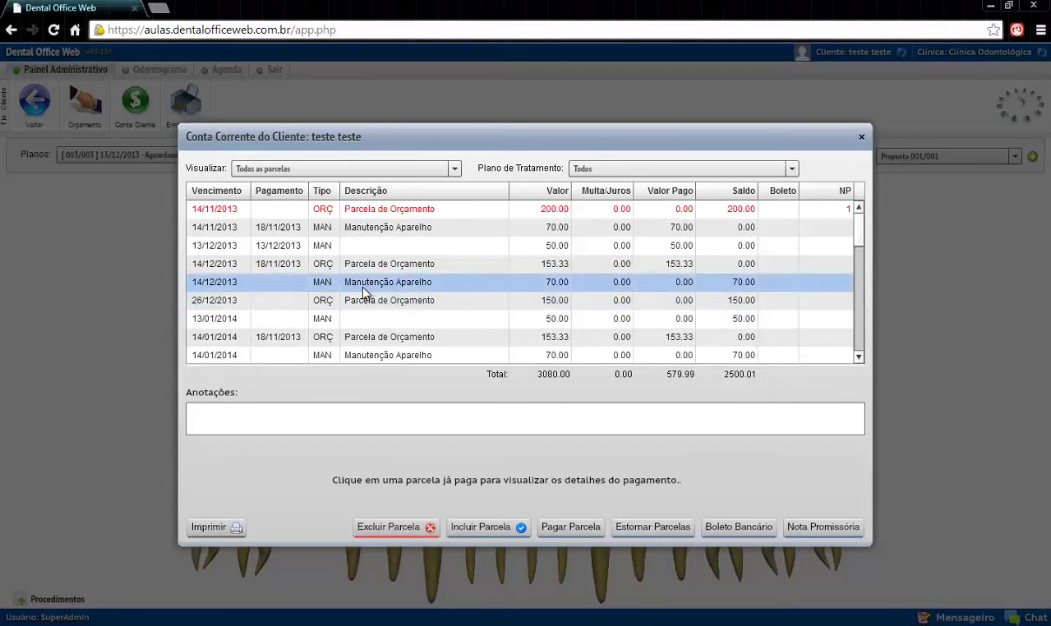
pyautogui.click(365, 301)
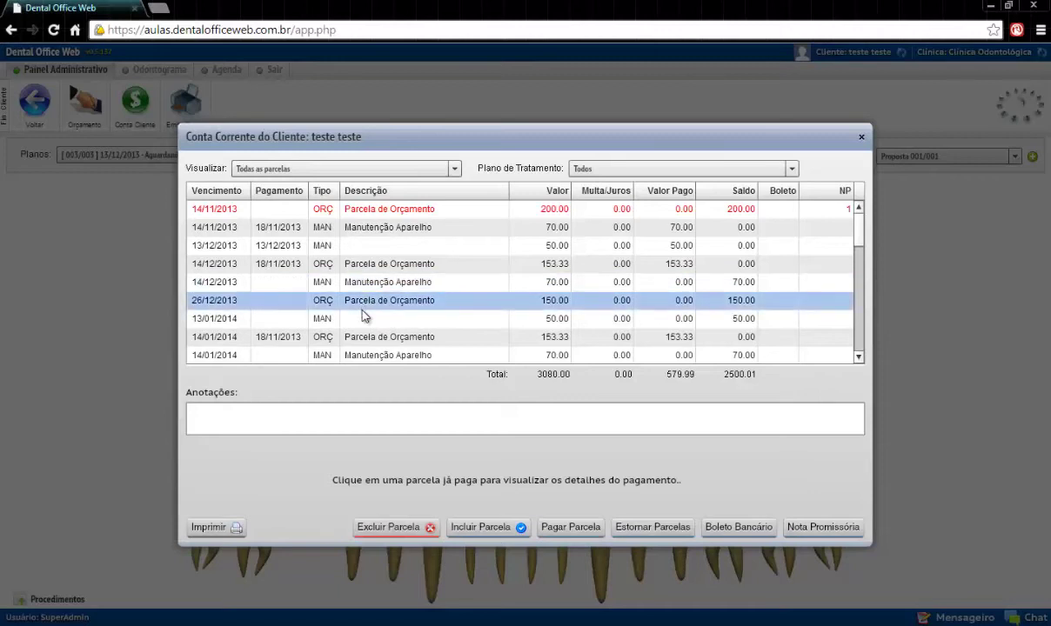
pyautogui.click(351, 412)
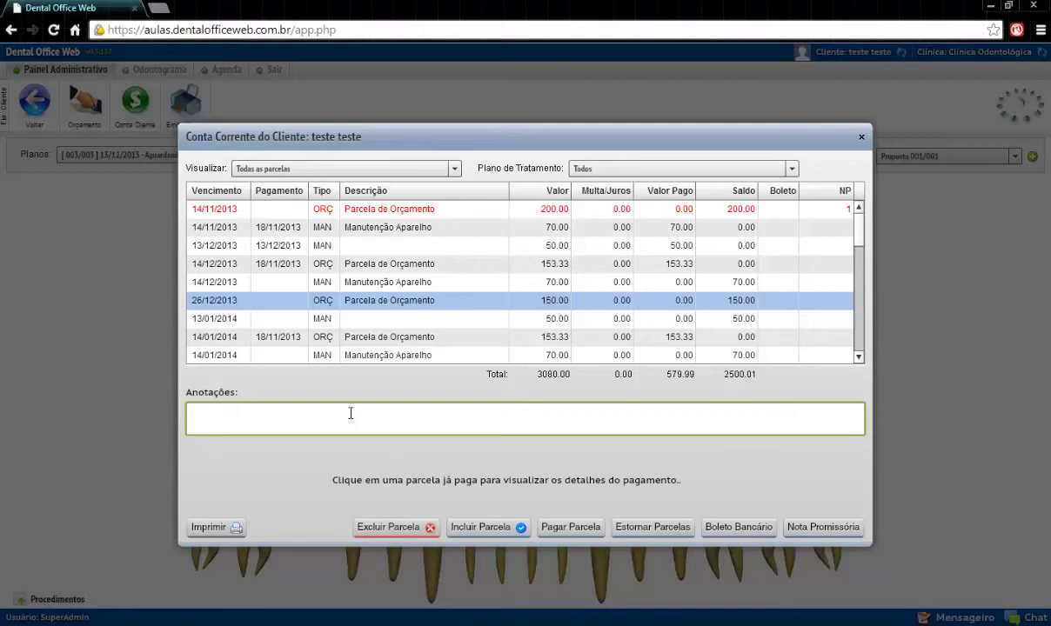
pyautogui.write('teste')
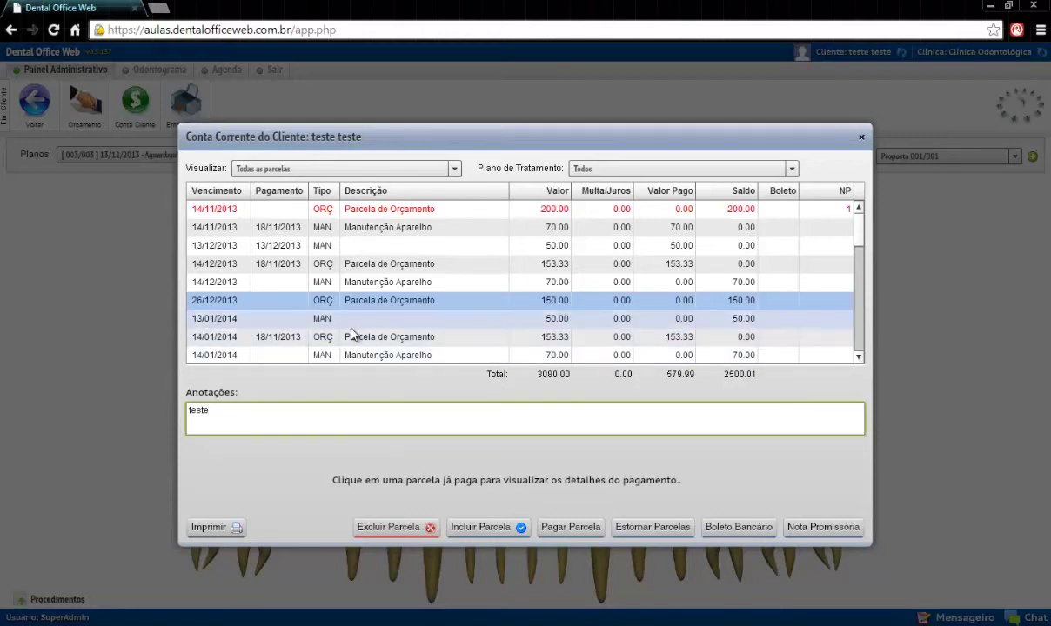
# Check the two installments due 14/01/2014 and the maintenance installment due 13/01/2014.
pyautogui.click(347, 337)
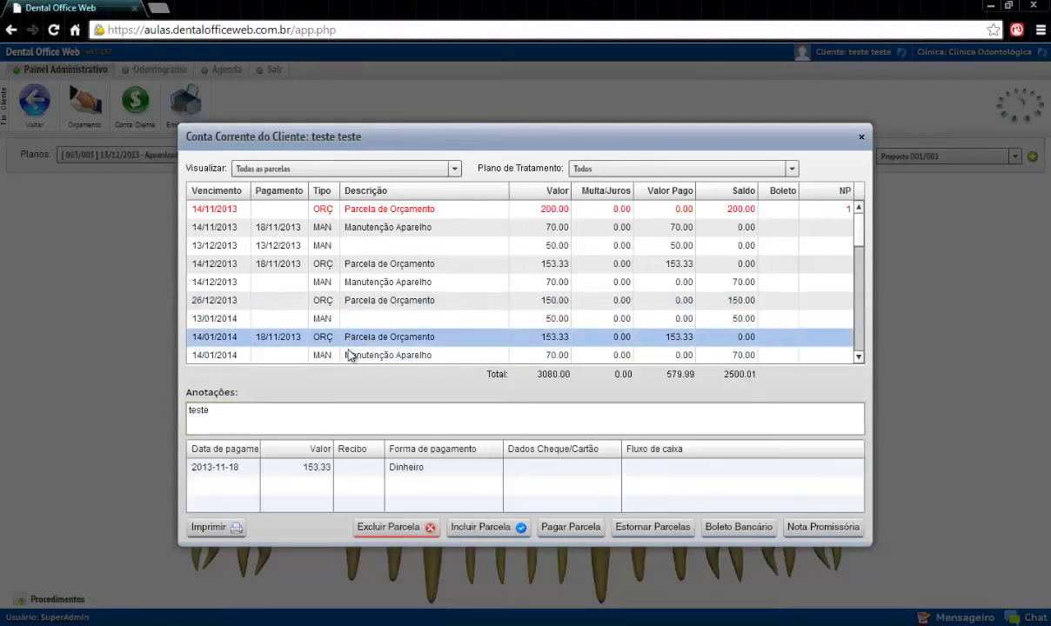
pyautogui.click(347, 355)
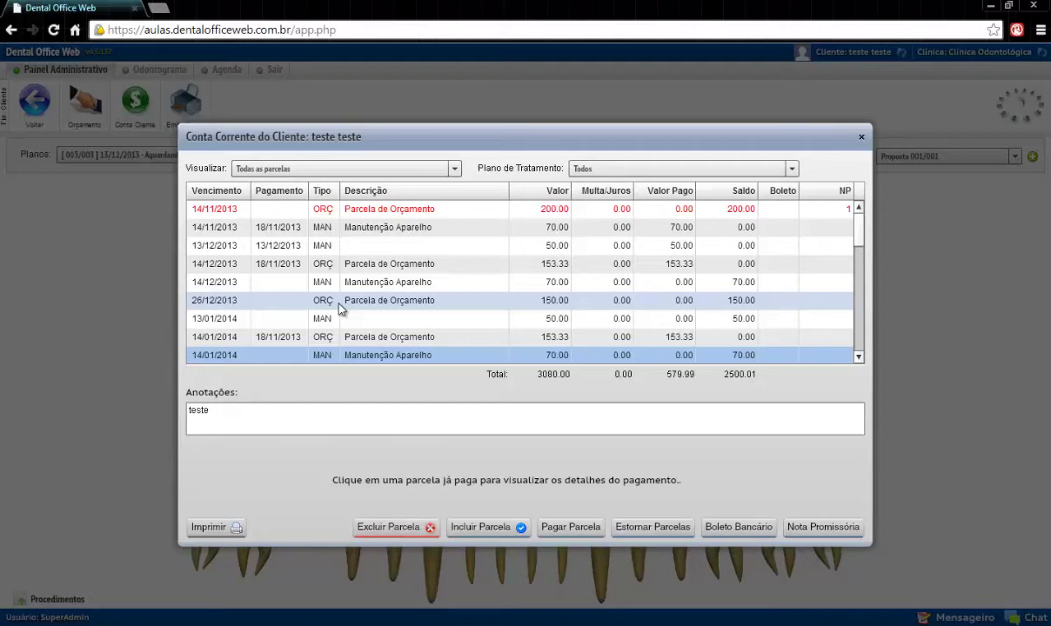
pyautogui.click(337, 319)
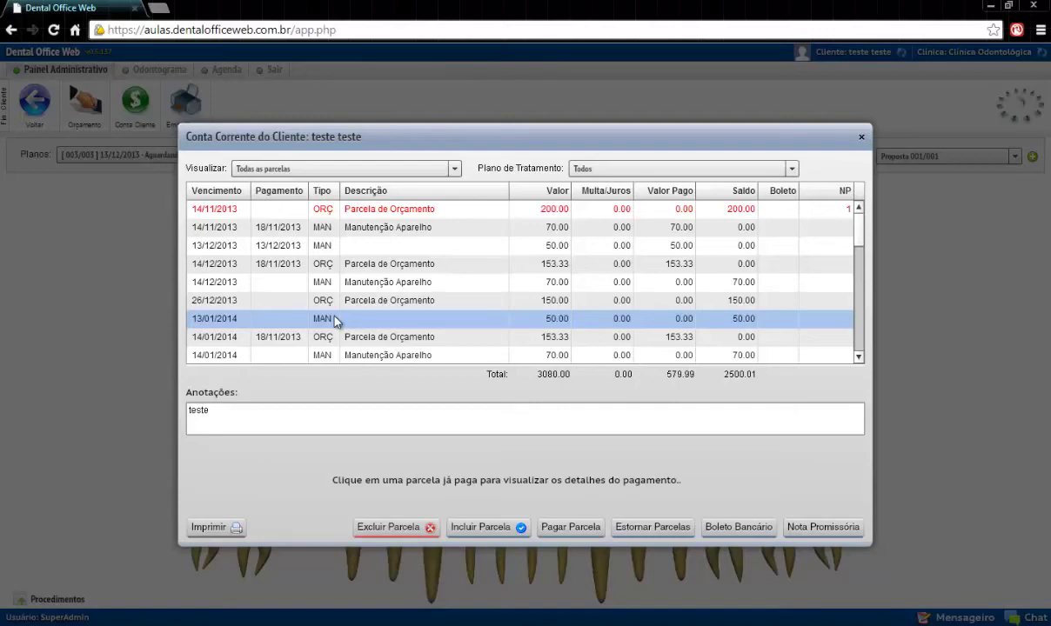
# View the bank slip form for the installment due 13/01/2014, check its bank options, and close it without printing.
pyautogui.click(739, 527)
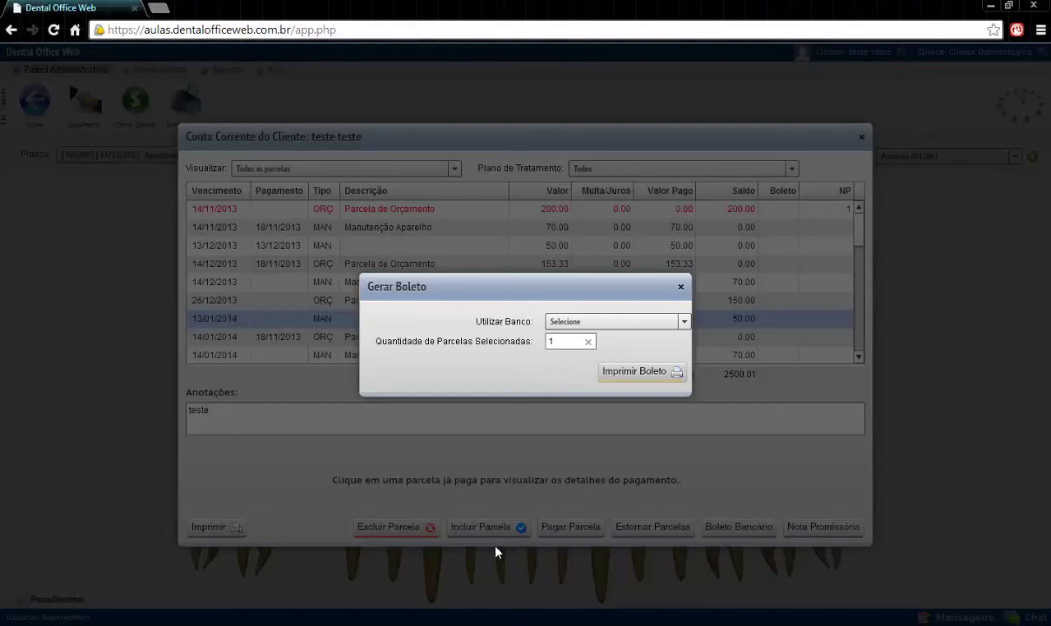
pyautogui.click(586, 324)
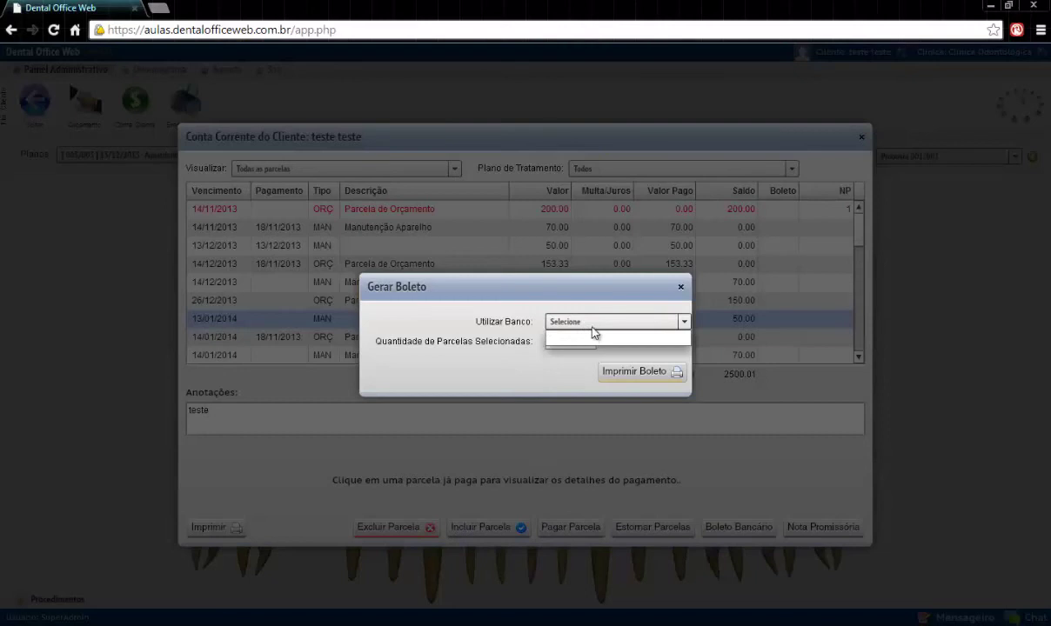
pyautogui.click(594, 329)
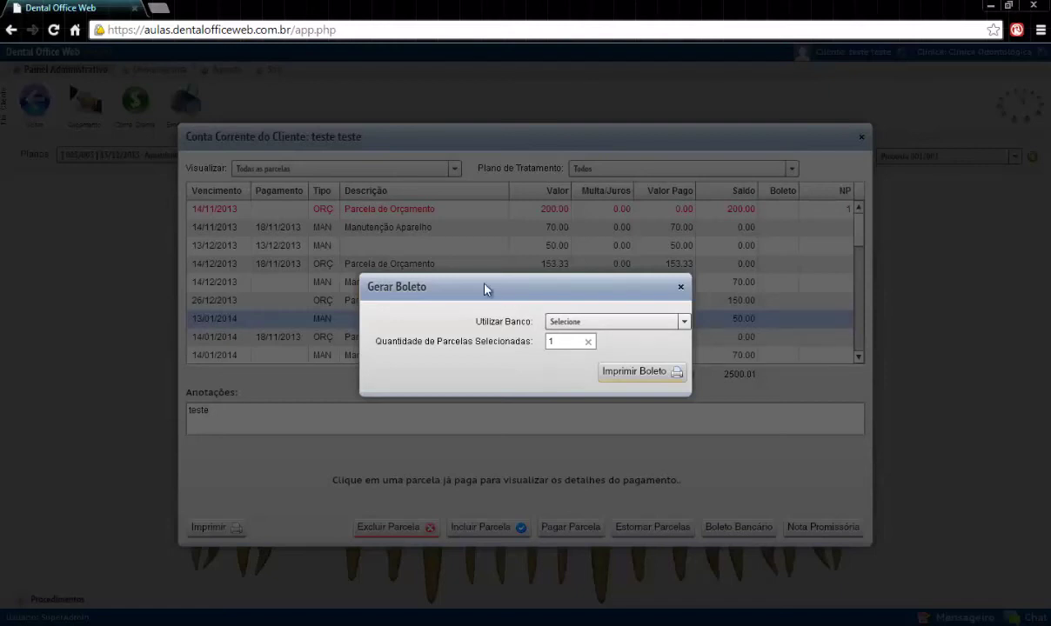
pyautogui.click(680, 288)
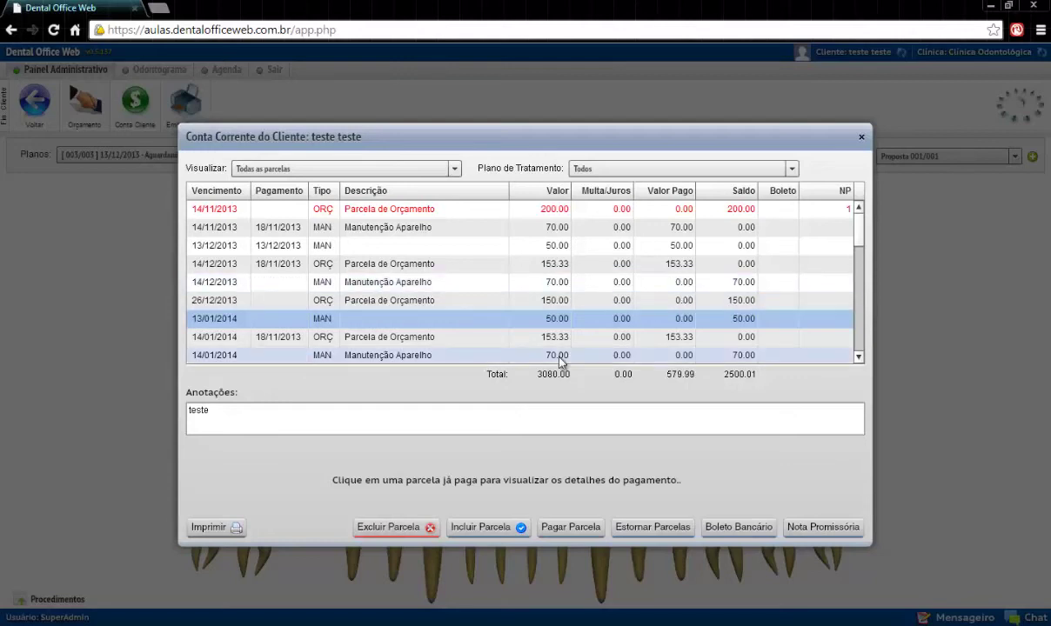
# Generate a promissory note in the clinic's name for the budget installment due 26/12/2013, then close the note and the client's account.
pyautogui.click(347, 298)
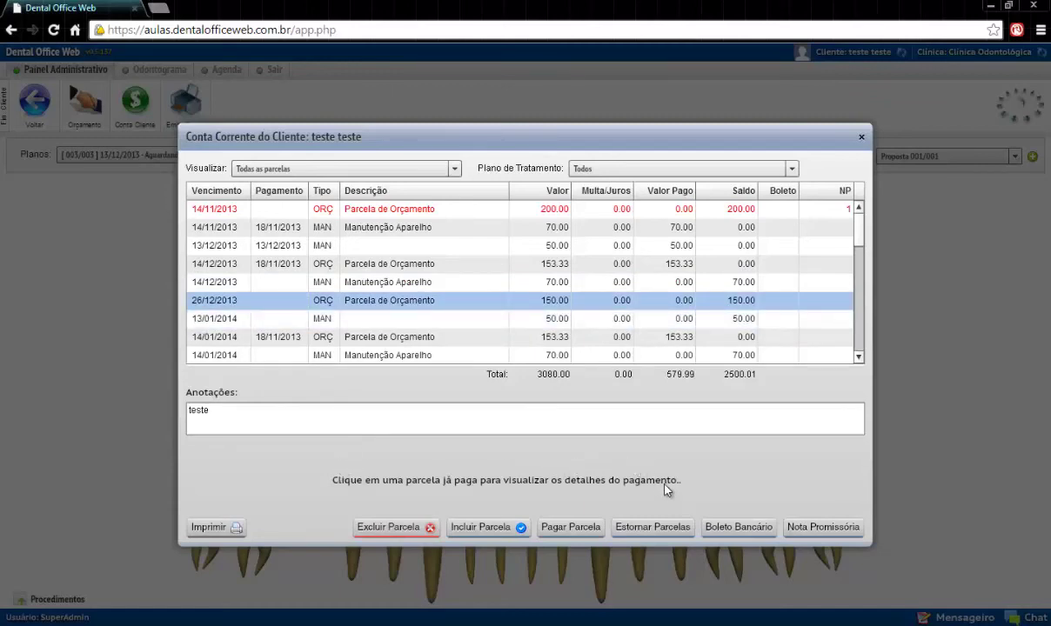
pyautogui.click(808, 527)
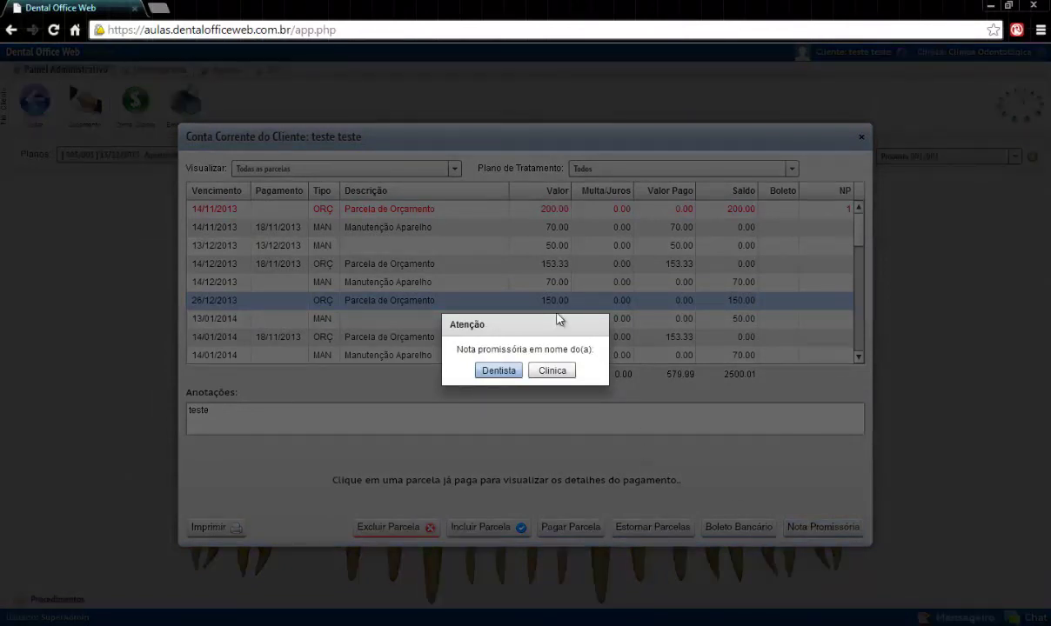
pyautogui.click(551, 371)
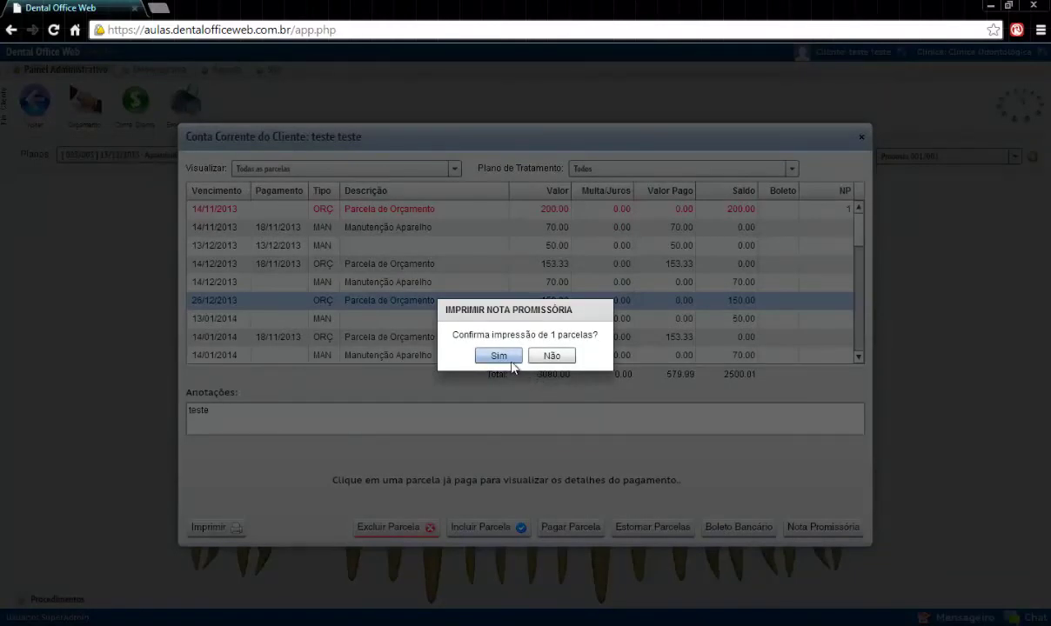
pyautogui.click(500, 357)
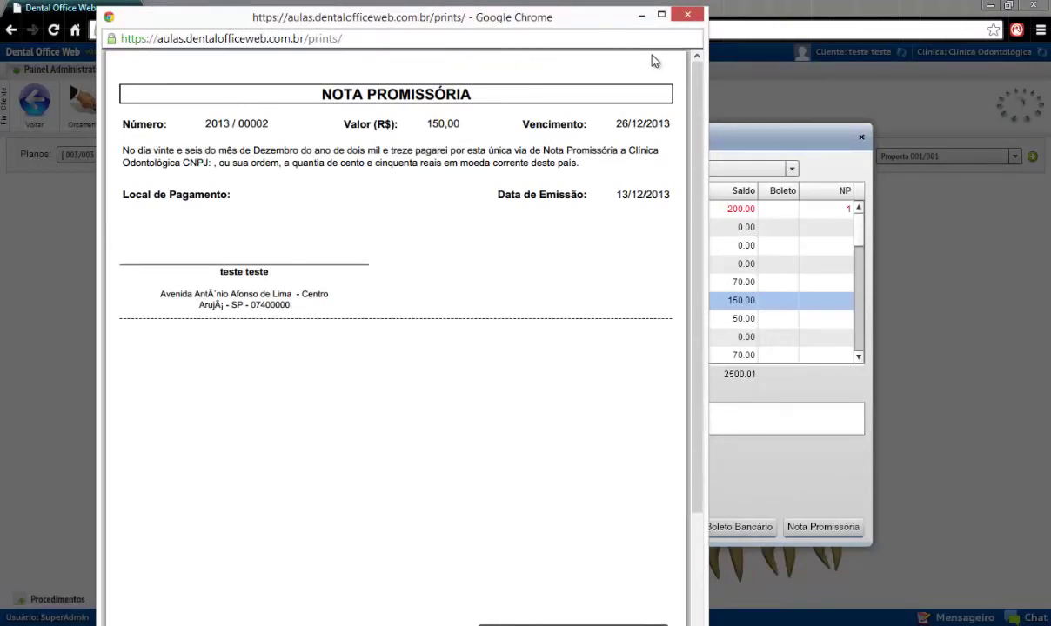
pyautogui.click(689, 15)
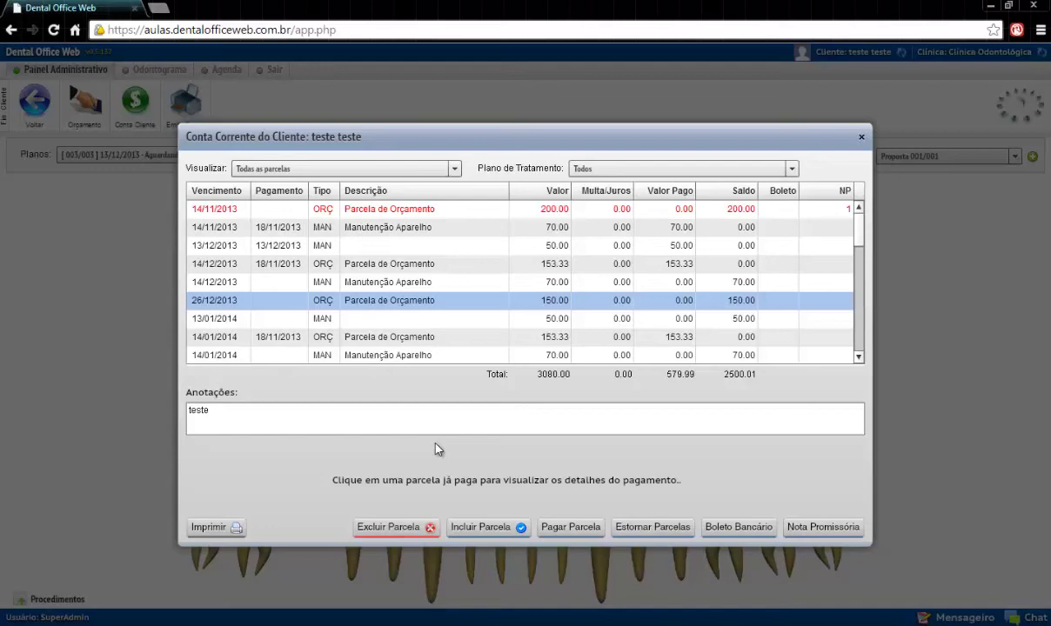
pyautogui.click(860, 137)
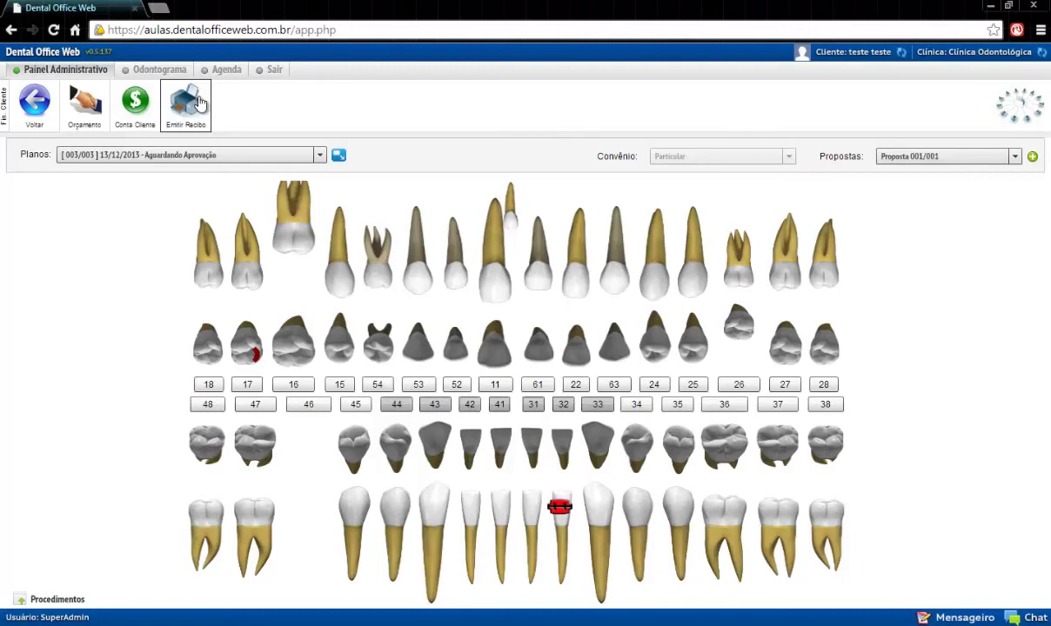
# Start a new receipt for the client with a value of R$ 150.00 and Dinheiro as the payment method.
pyautogui.click(197, 102)
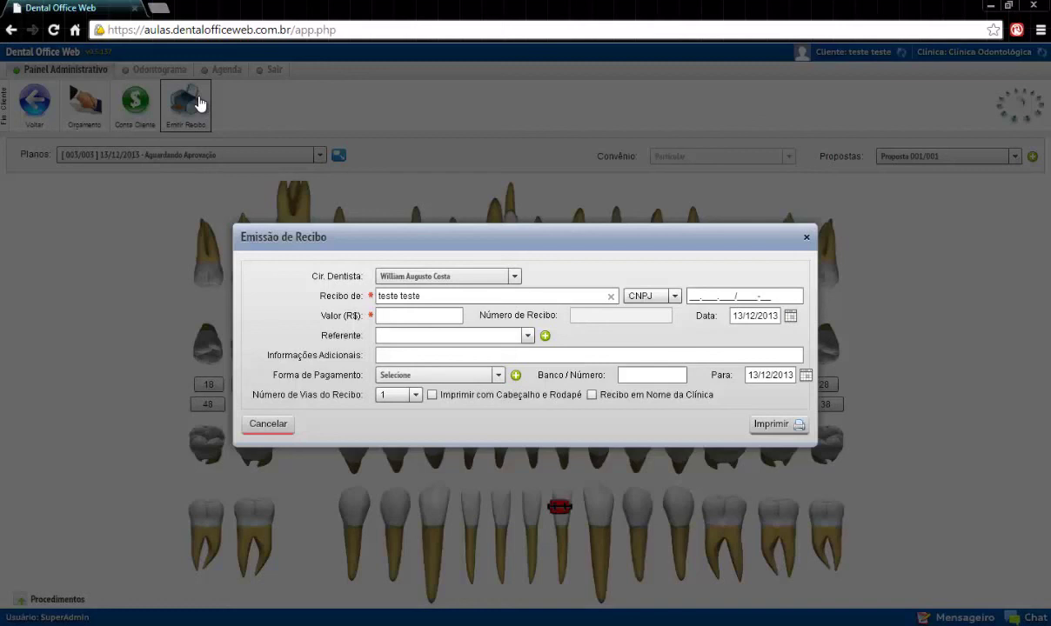
pyautogui.click(411, 317)
pyautogui.write('150.00')
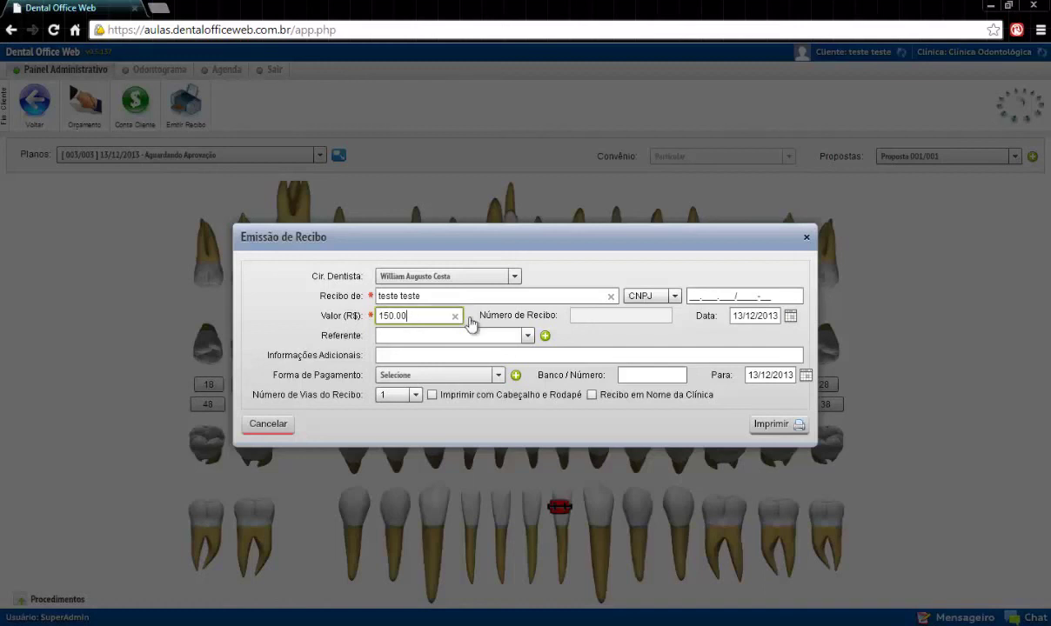
pyautogui.click(528, 339)
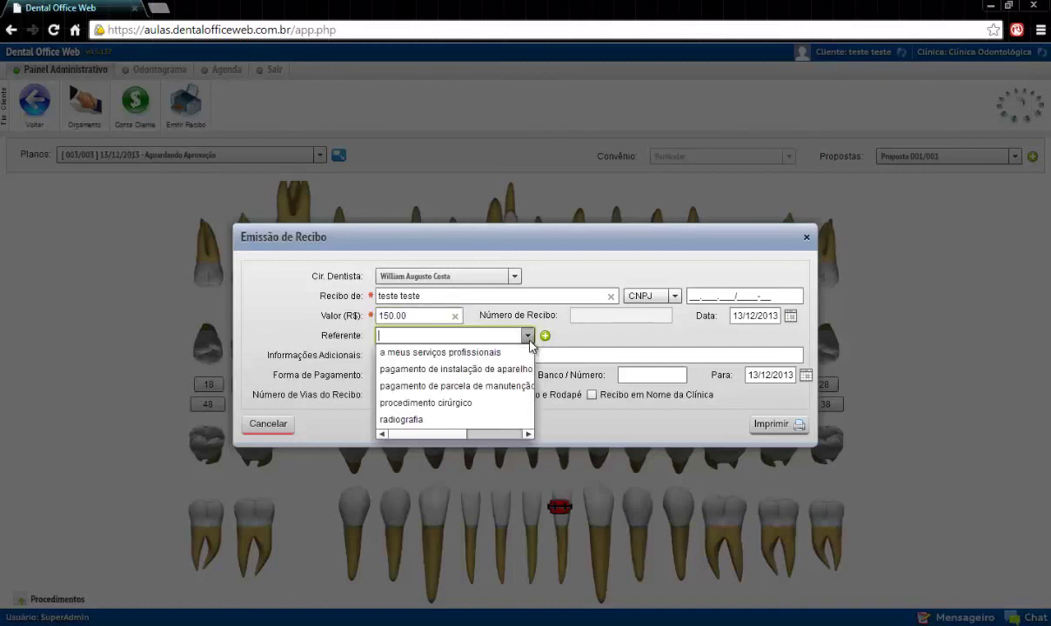
pyautogui.click(528, 338)
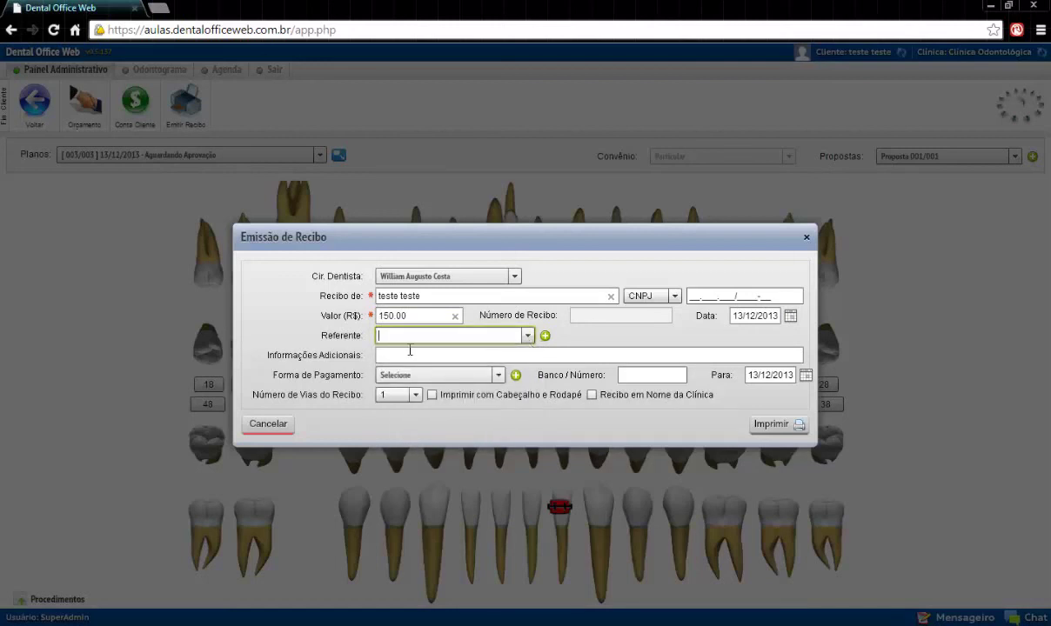
pyautogui.click(414, 377)
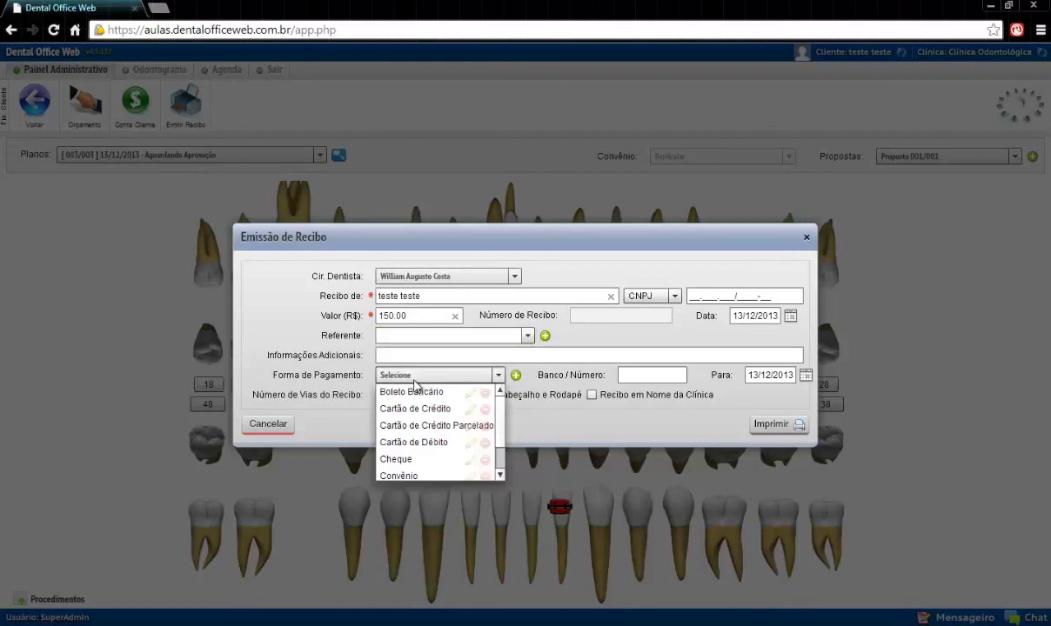
pyautogui.scroll(-1, 413, 426)
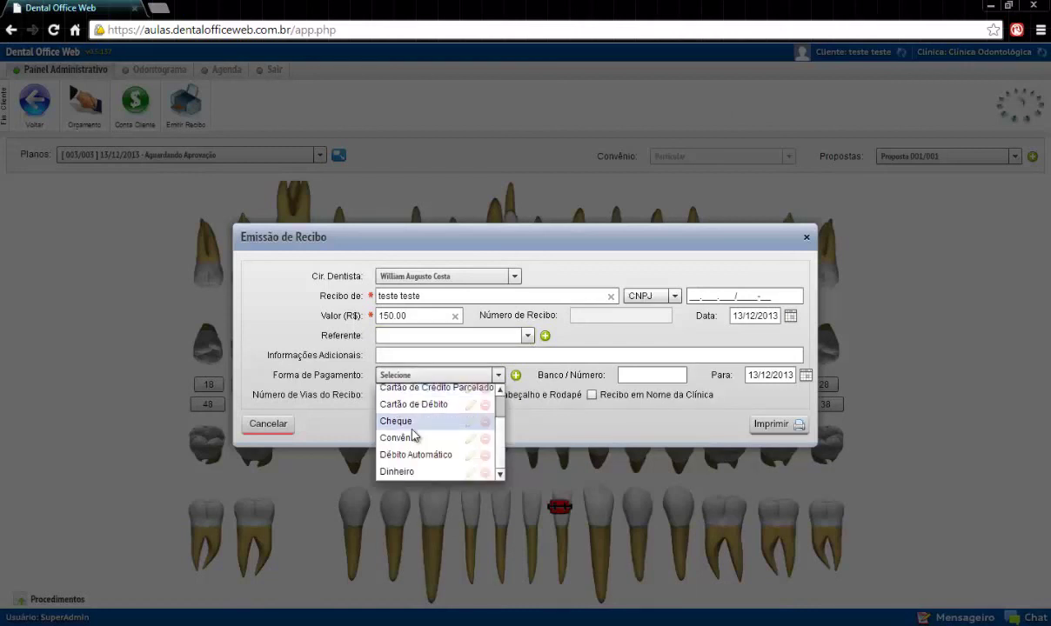
pyautogui.click(396, 472)
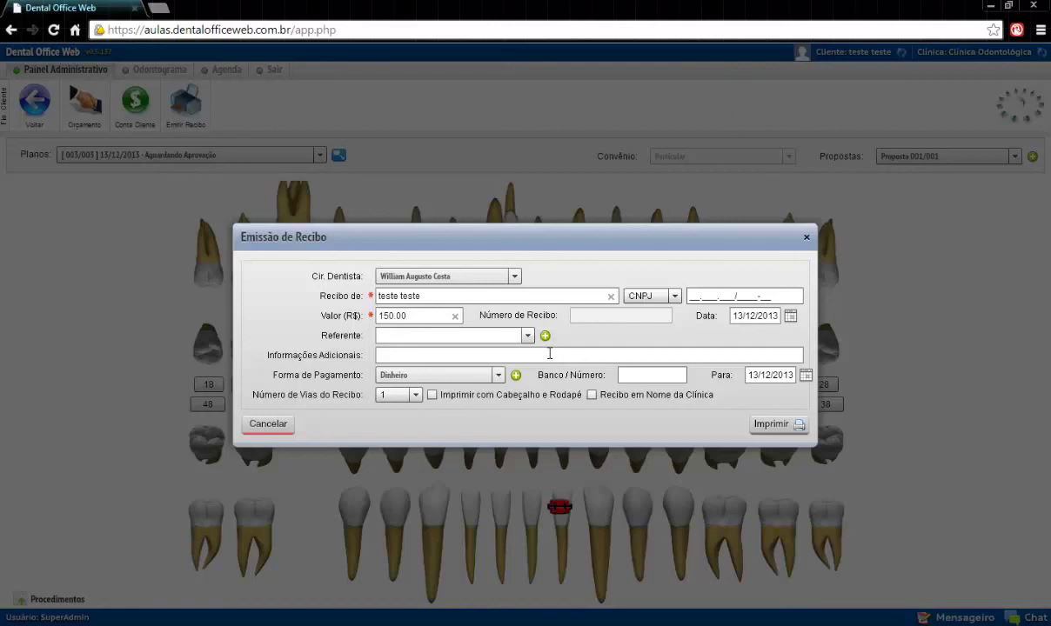
# Issue the receipt as a single copy in the clinic's name, generate its printable version, and close the receipt windows.
pyautogui.click(415, 396)
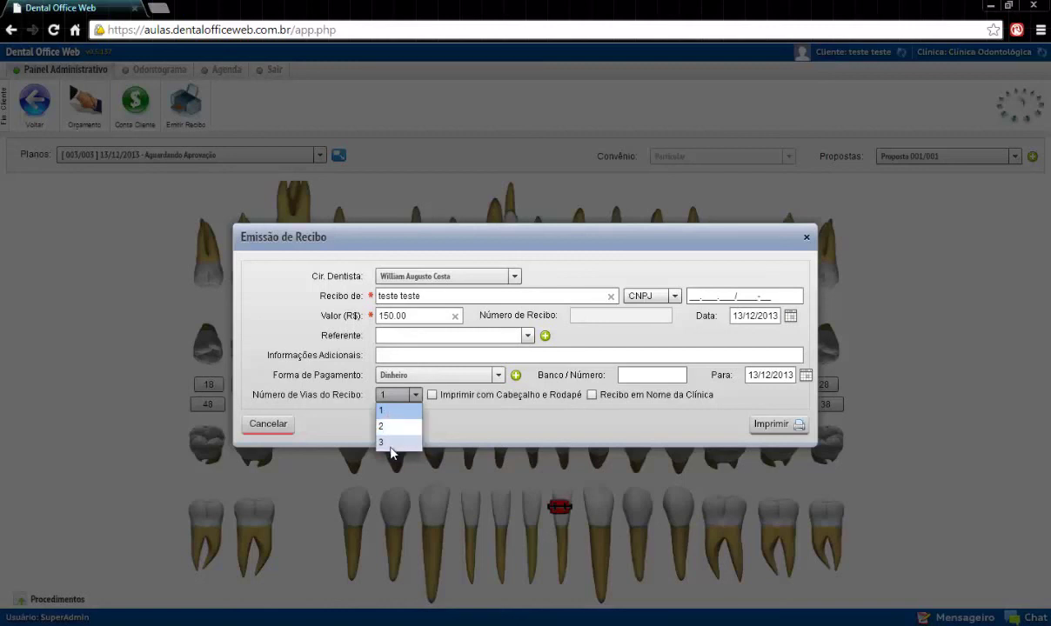
pyautogui.click(461, 430)
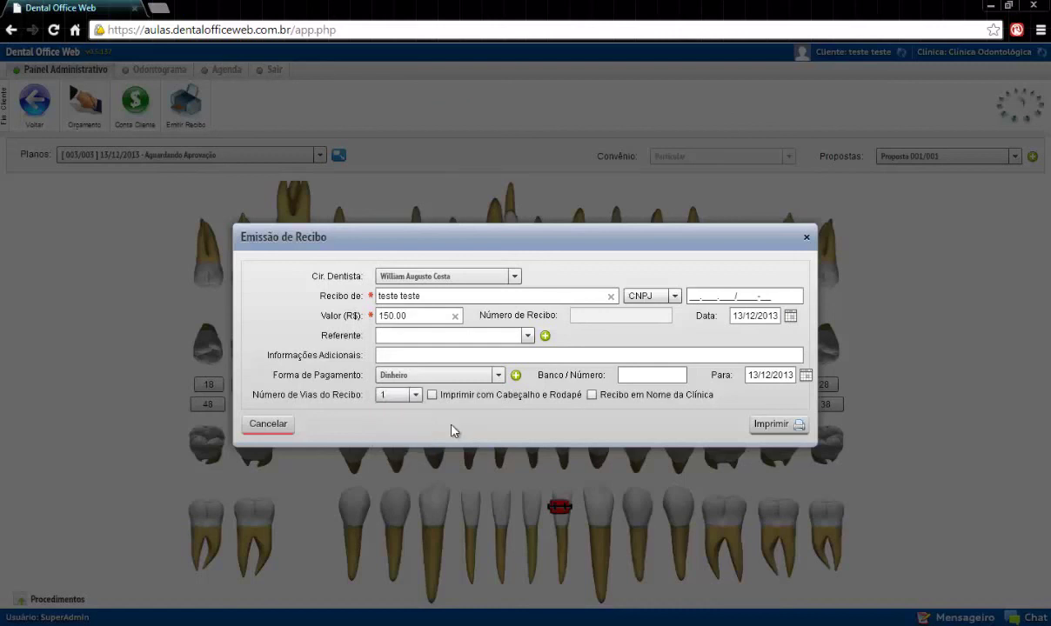
pyautogui.click(592, 396)
pyautogui.click(765, 424)
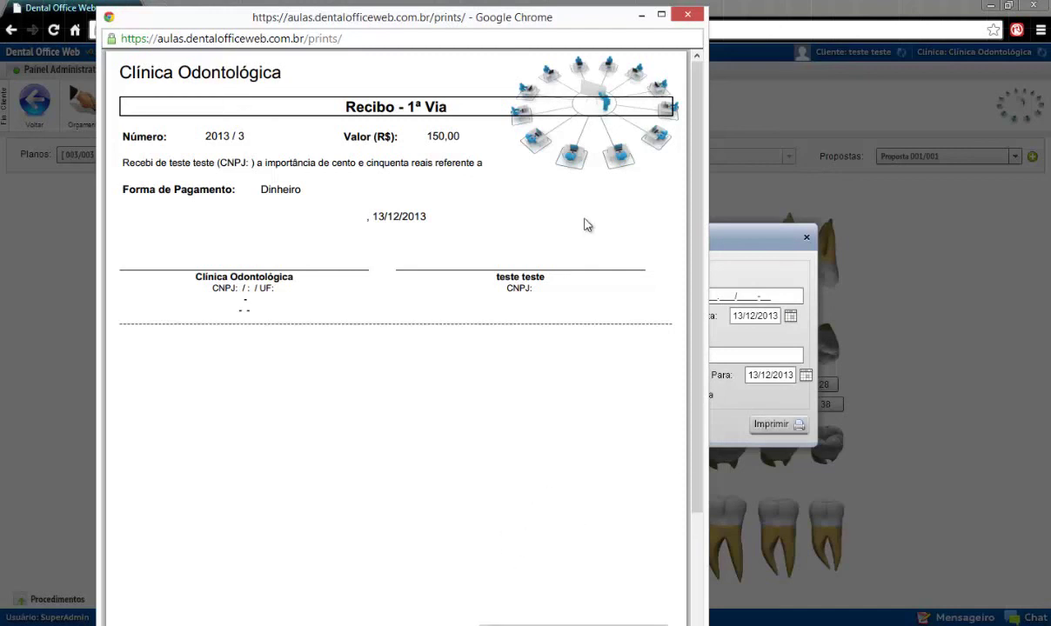
pyautogui.click(684, 17)
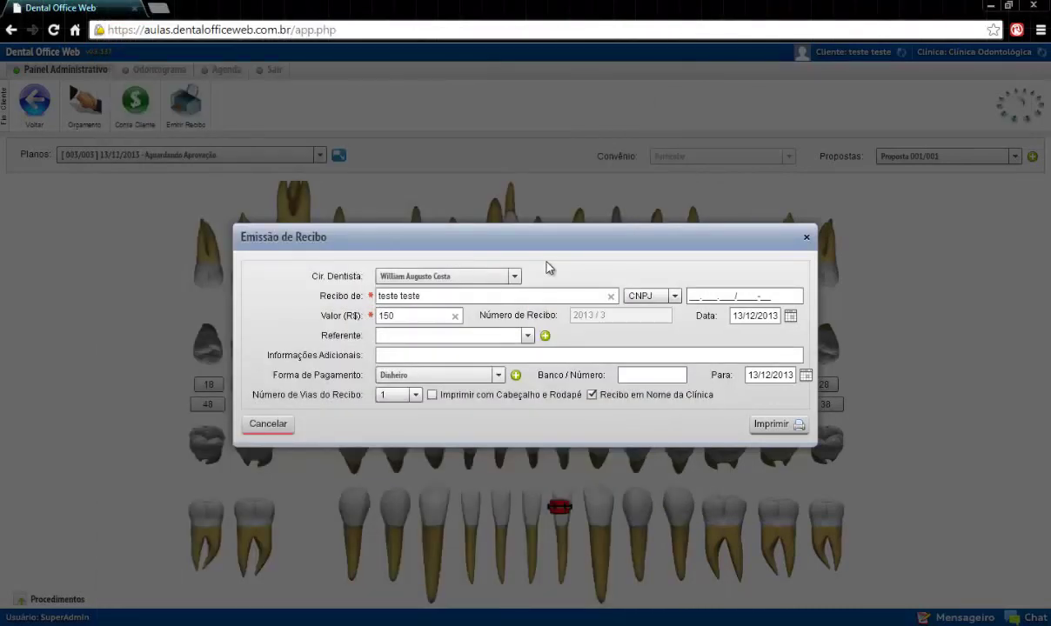
pyautogui.click(805, 237)
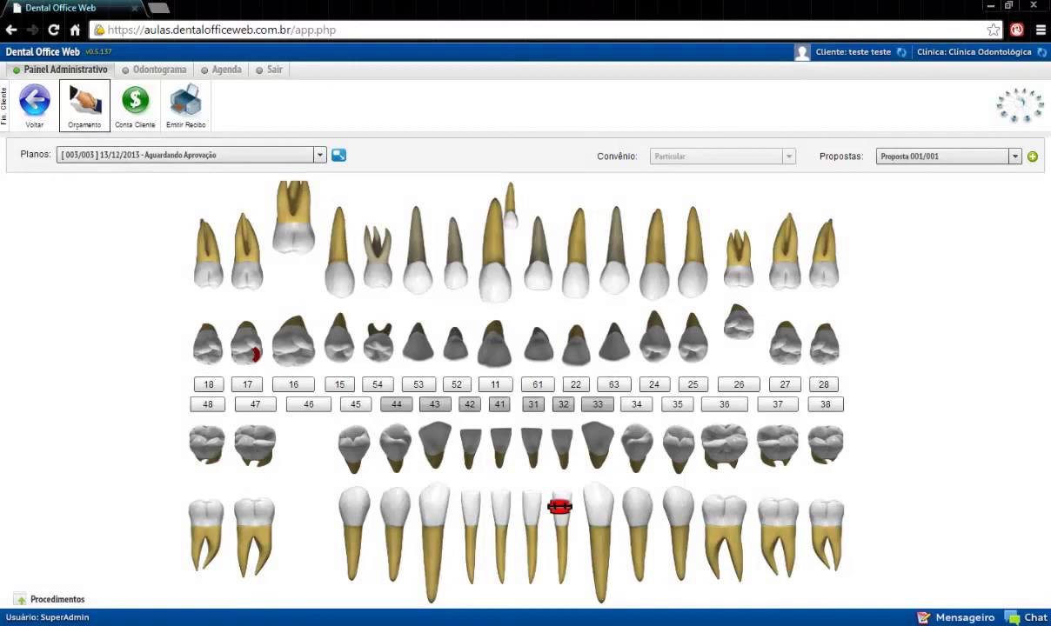
# Review the client's budget, current account and blank receipt form, closing each without making changes.
pyautogui.click(103, 112)
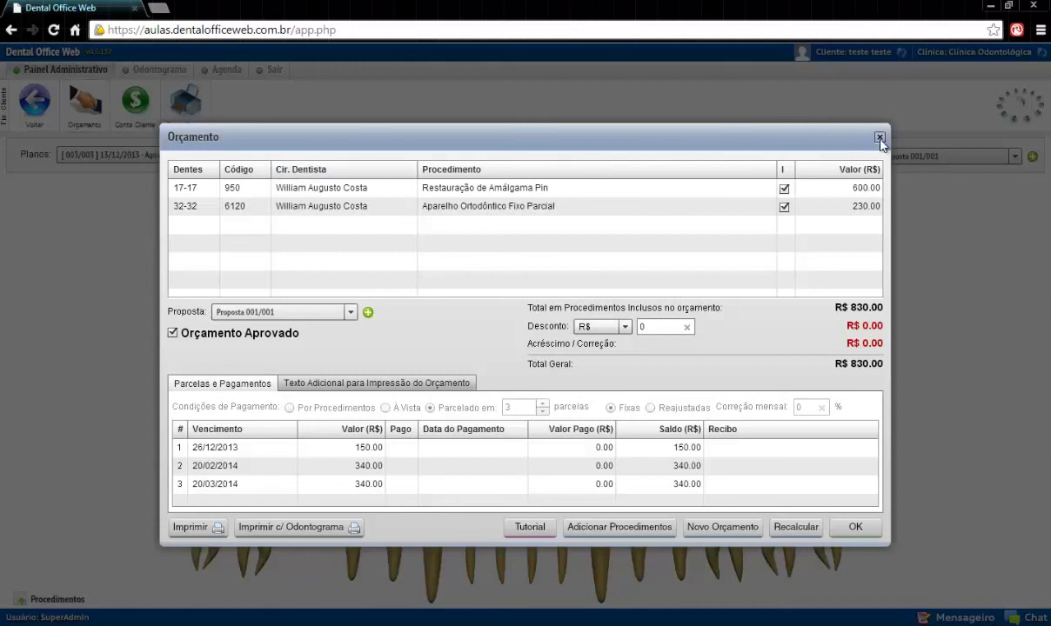
pyautogui.click(879, 137)
pyautogui.click(130, 107)
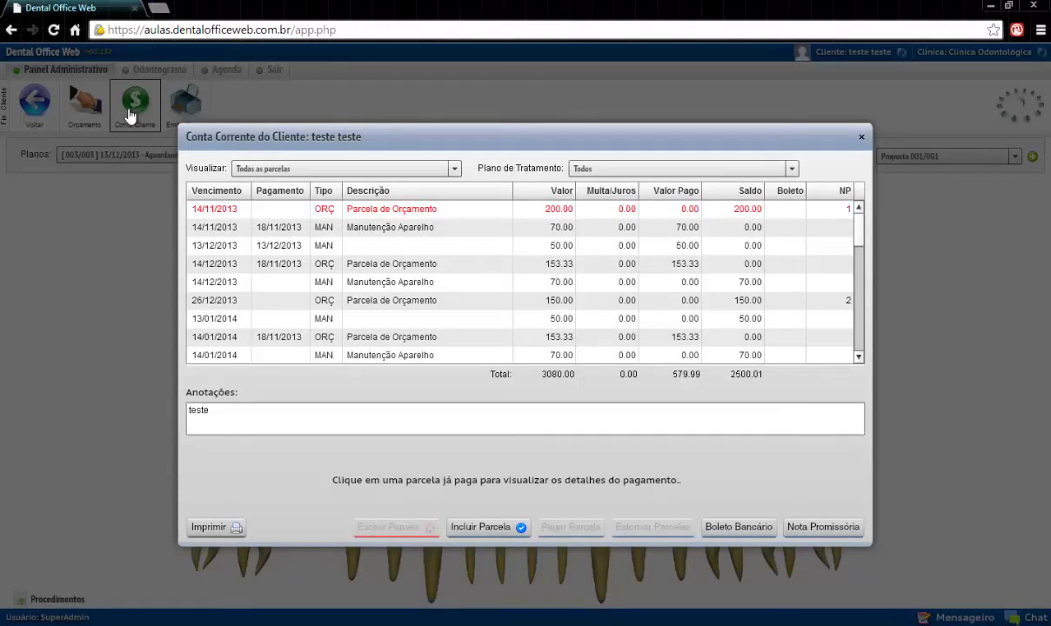
pyautogui.click(861, 137)
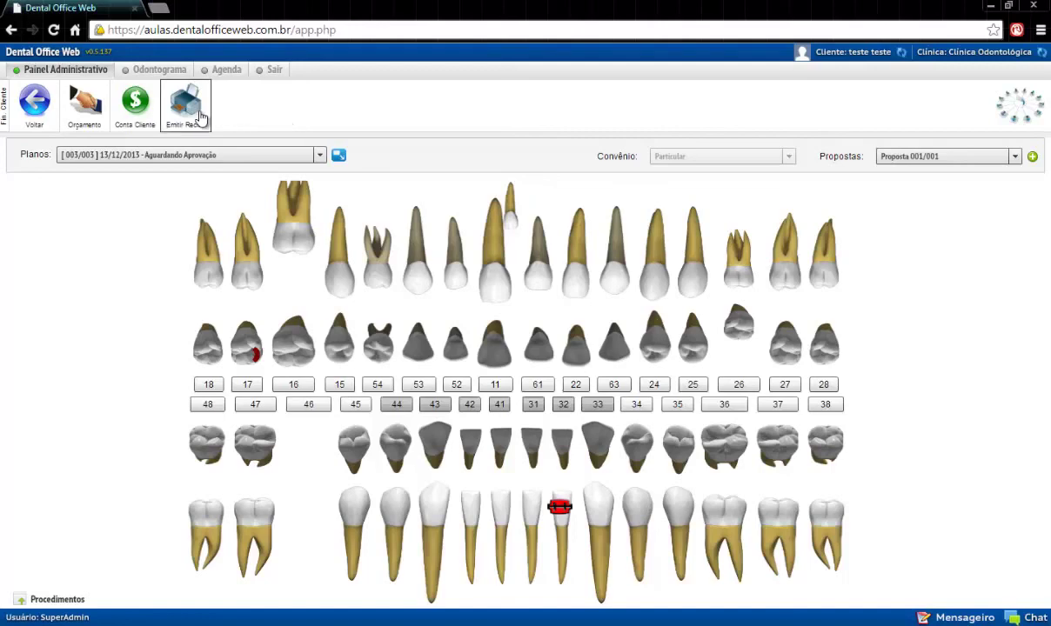
pyautogui.click(199, 118)
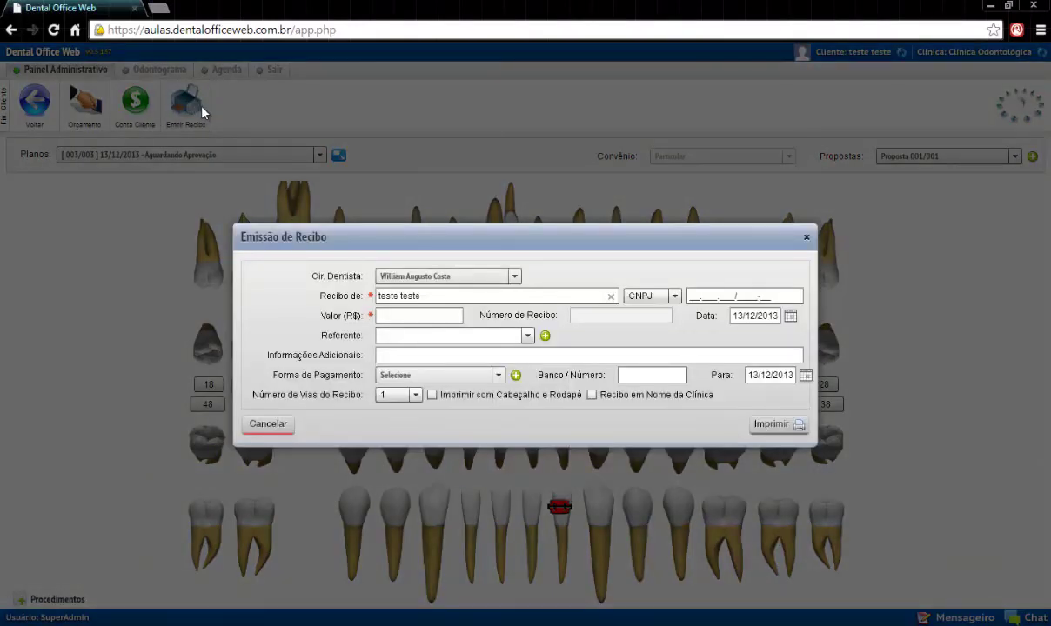
pyautogui.click(270, 425)
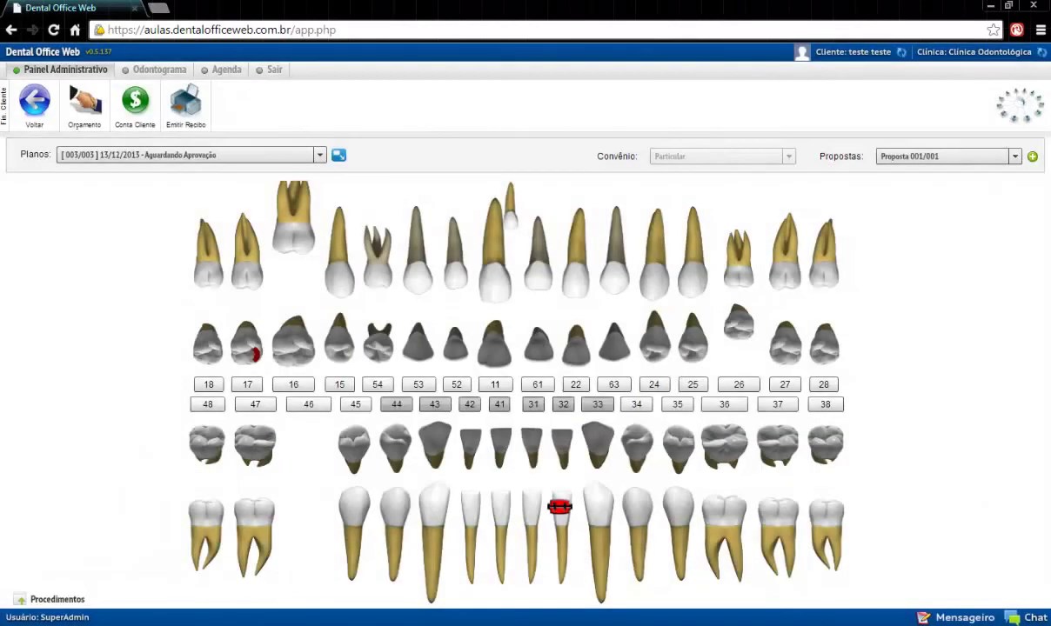